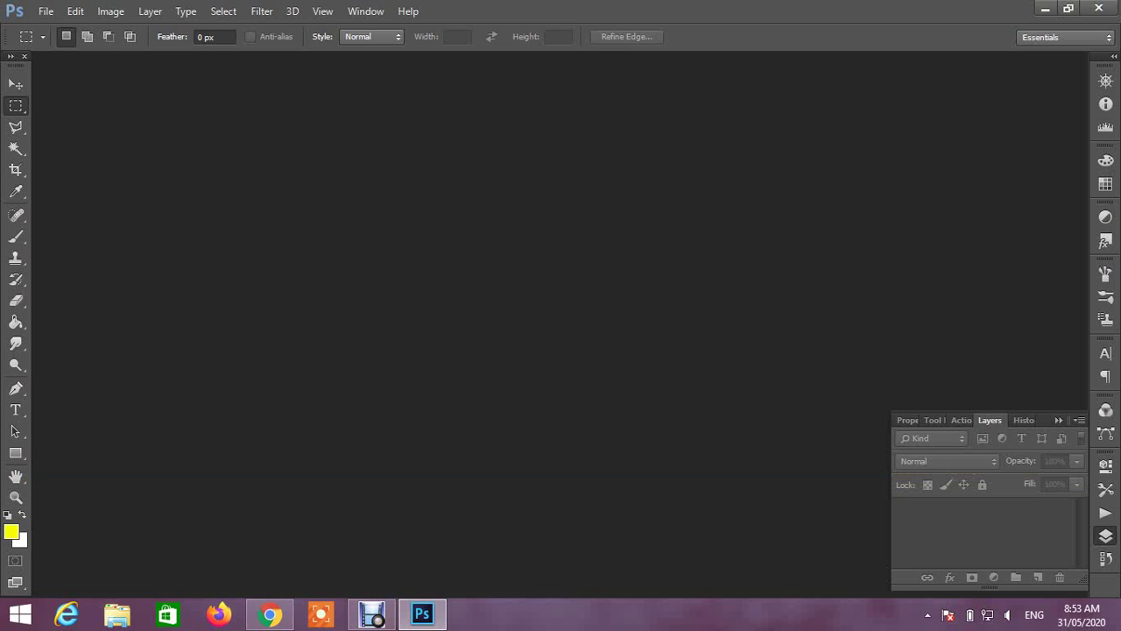
- Apply a Gaussian Blur with a radius of 7.4 pixels to the background image and reposition its document window
click(261, 11)
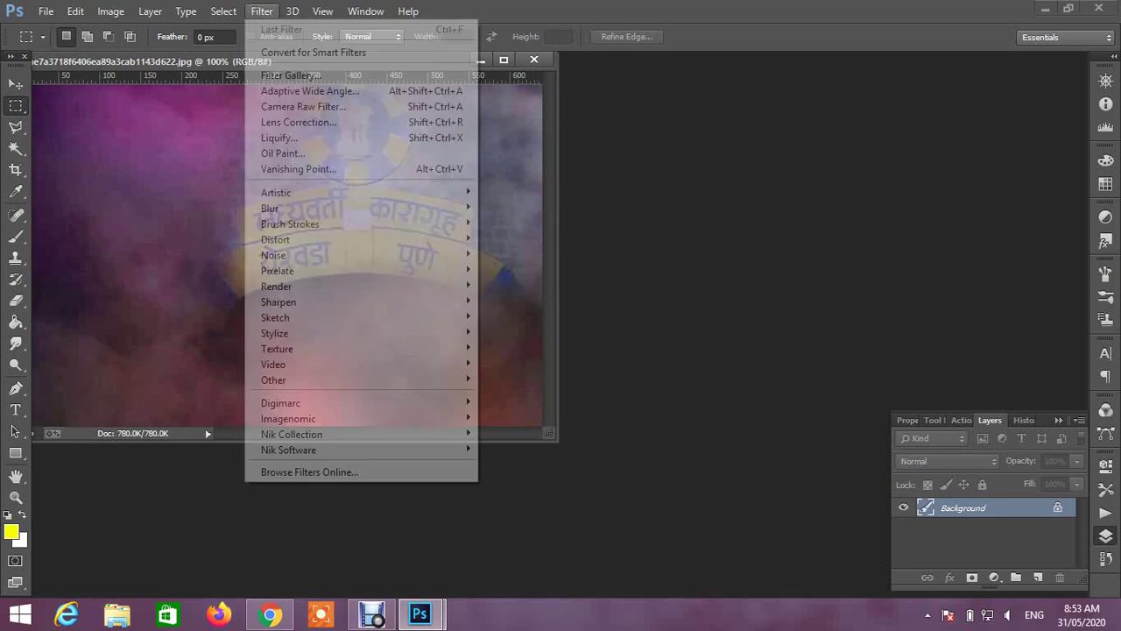
mouse_move(394, 208)
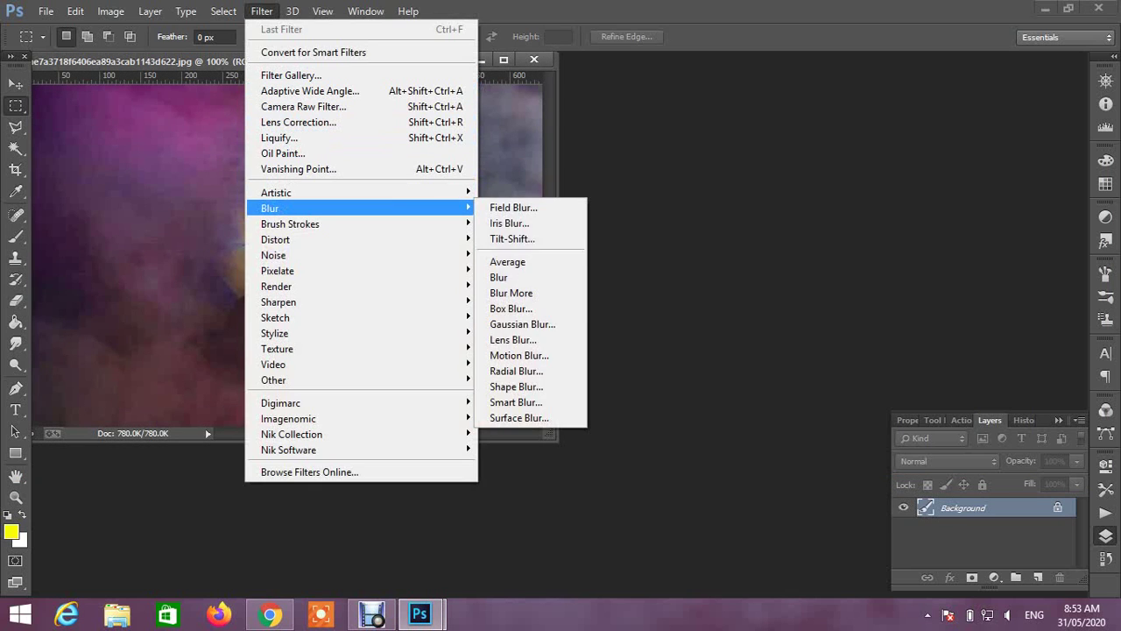
click(596, 393)
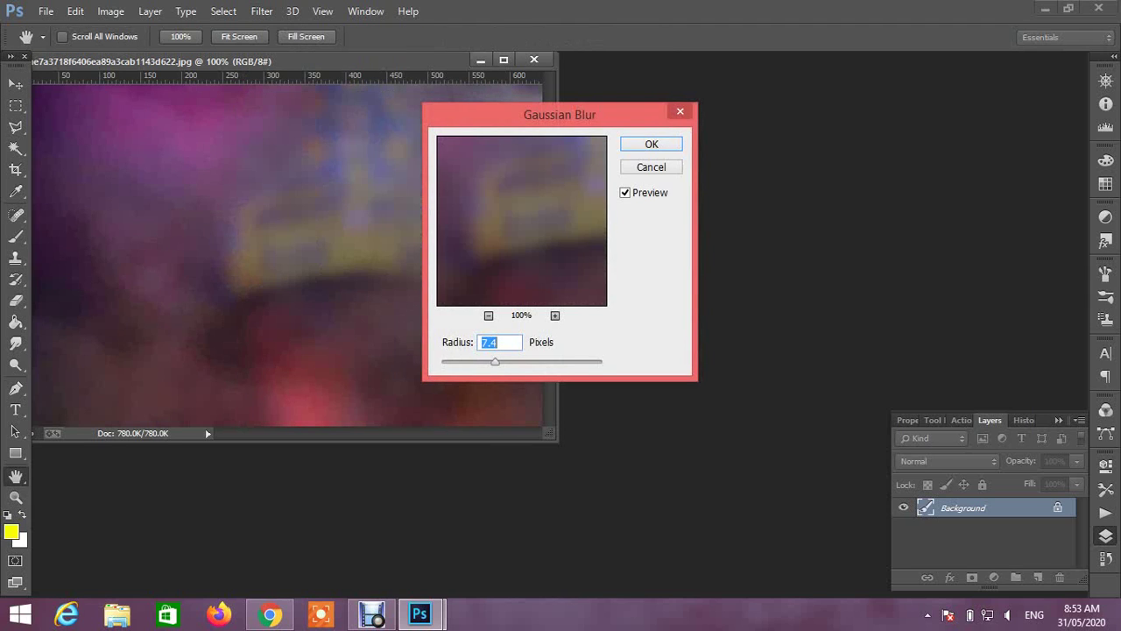
key(Return)
key(m)
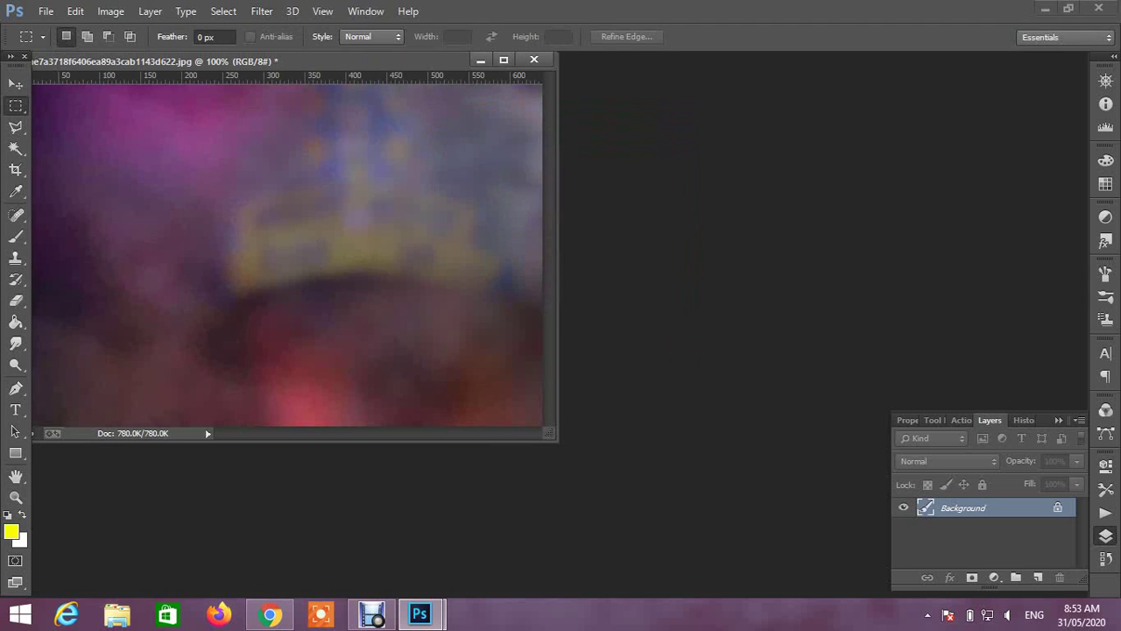
drag(350, 59, 466, 78)
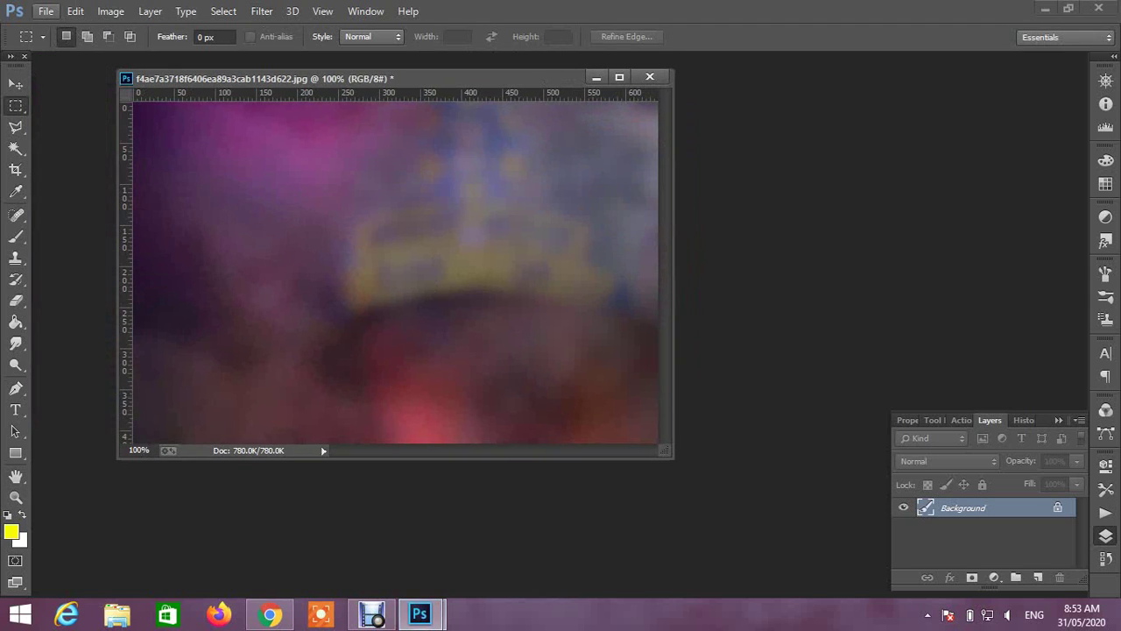
click(46, 10)
click(64, 45)
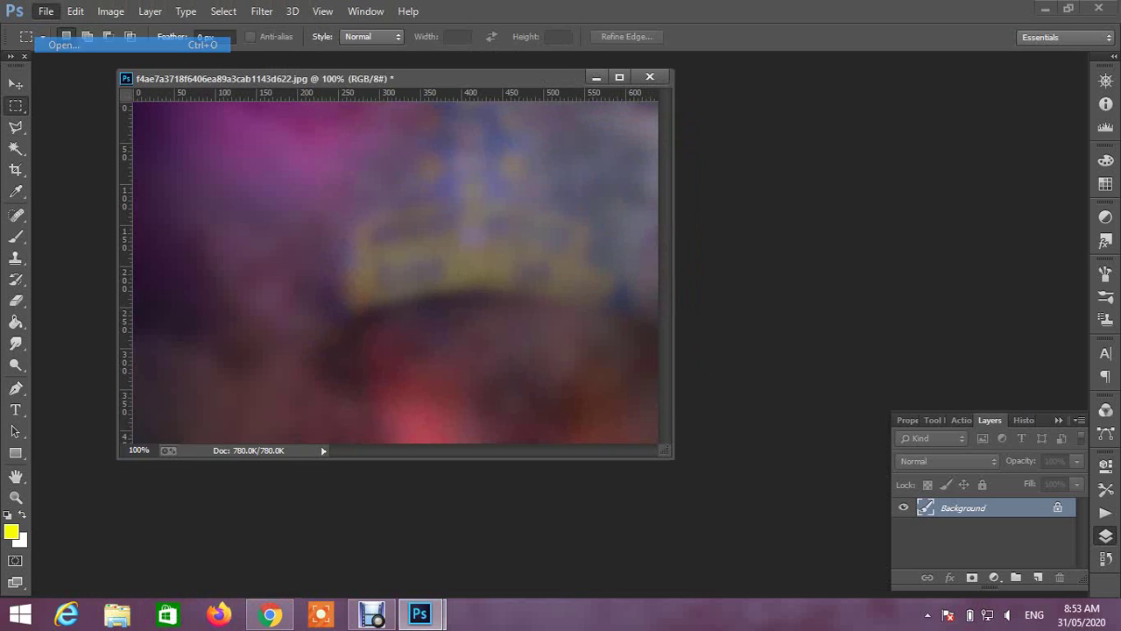
key(ctrl+o)
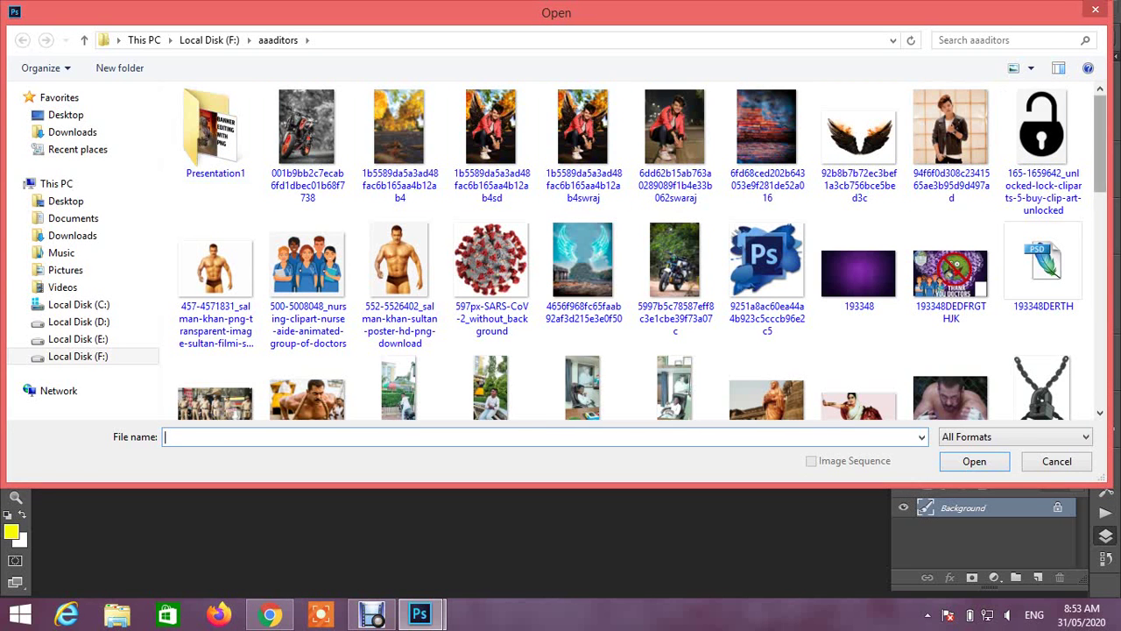
scroll(1042, 140, down, 1)
scroll(1042, 140, down, 1)
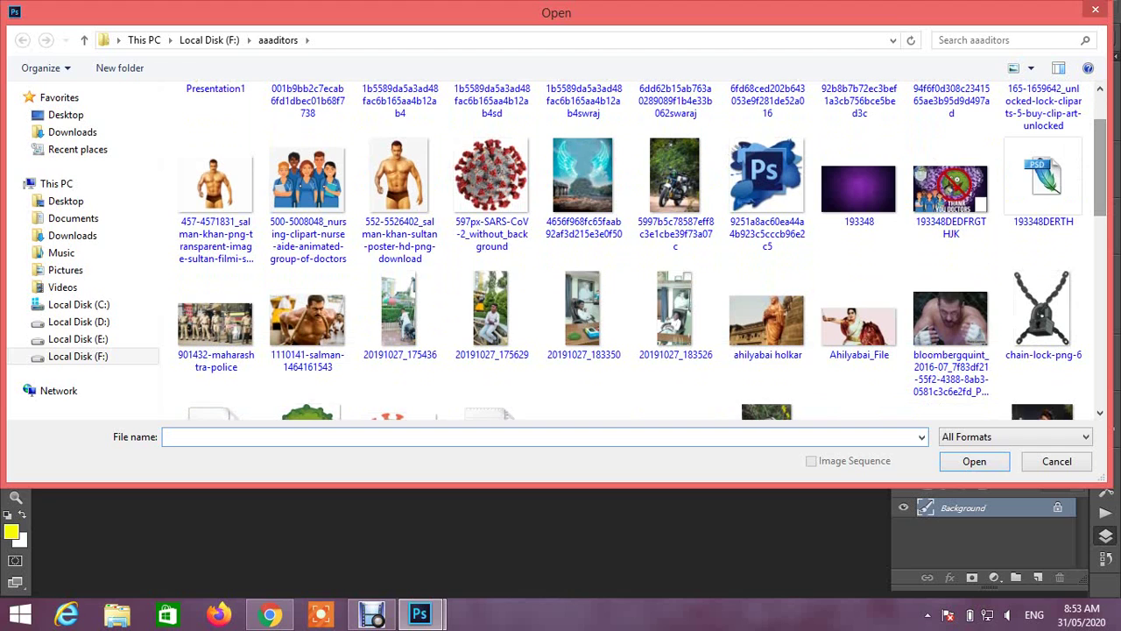
drag(1100, 165, 1100, 140)
click(1042, 140)
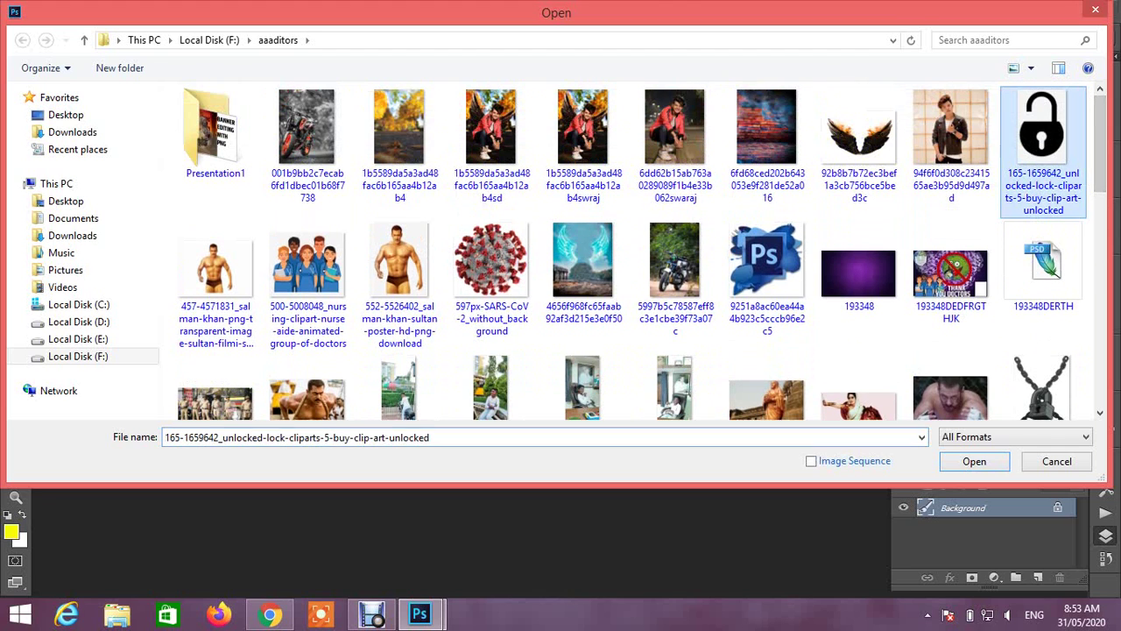
click(974, 461)
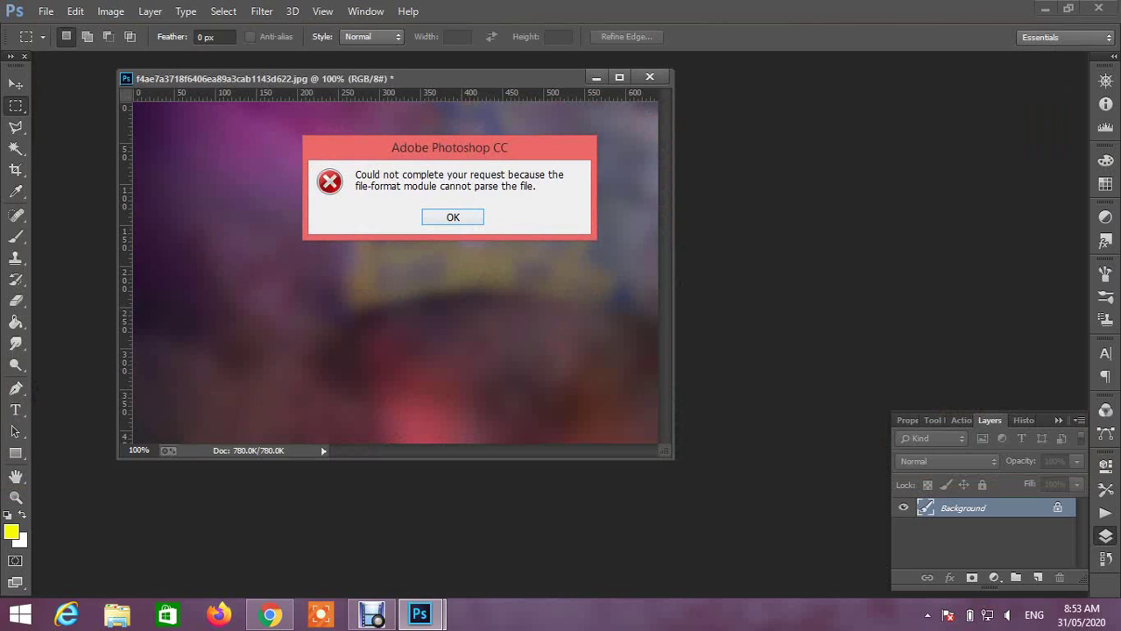
key(Return)
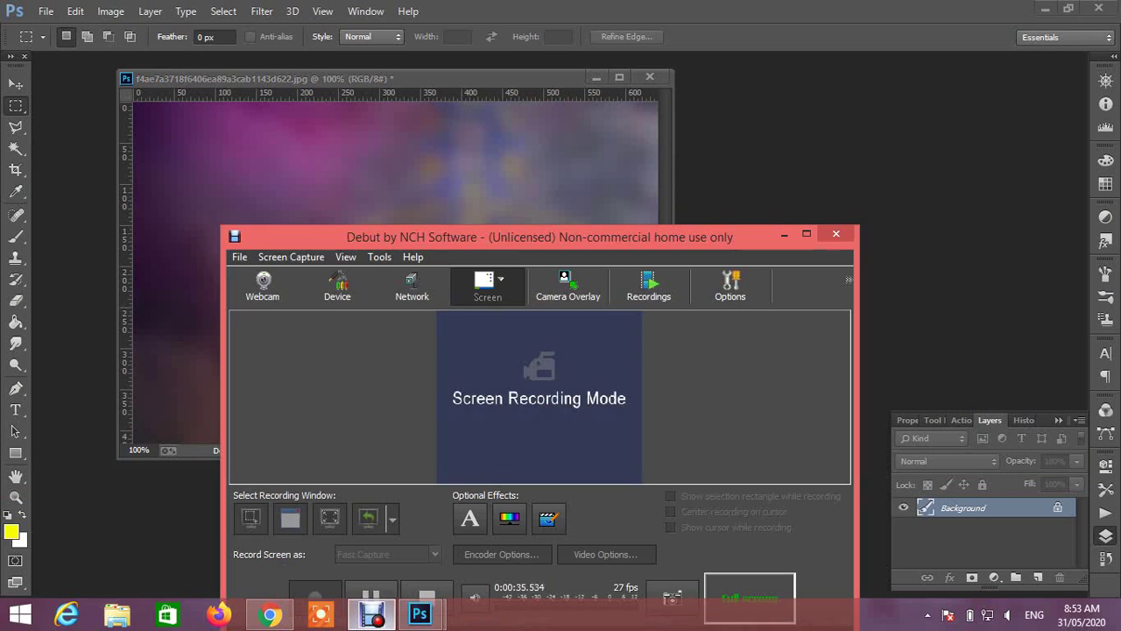
click(372, 614)
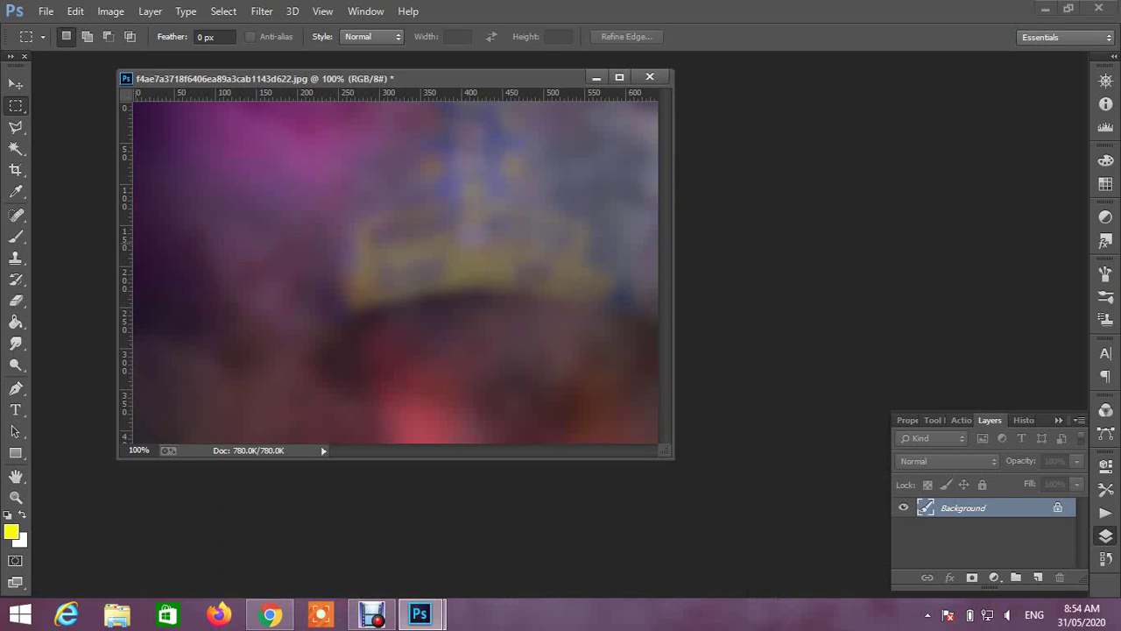
- Open the orange map image named unnamed from the aaaditors folder
click(45, 11)
click(50, 42)
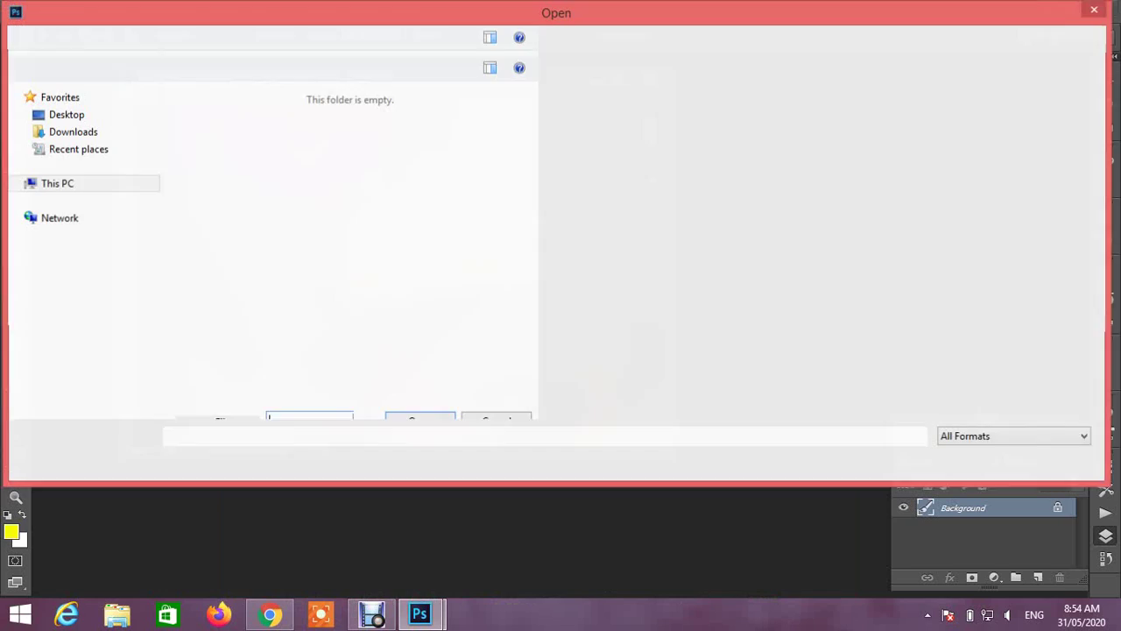
scroll(630, 250, down, 5)
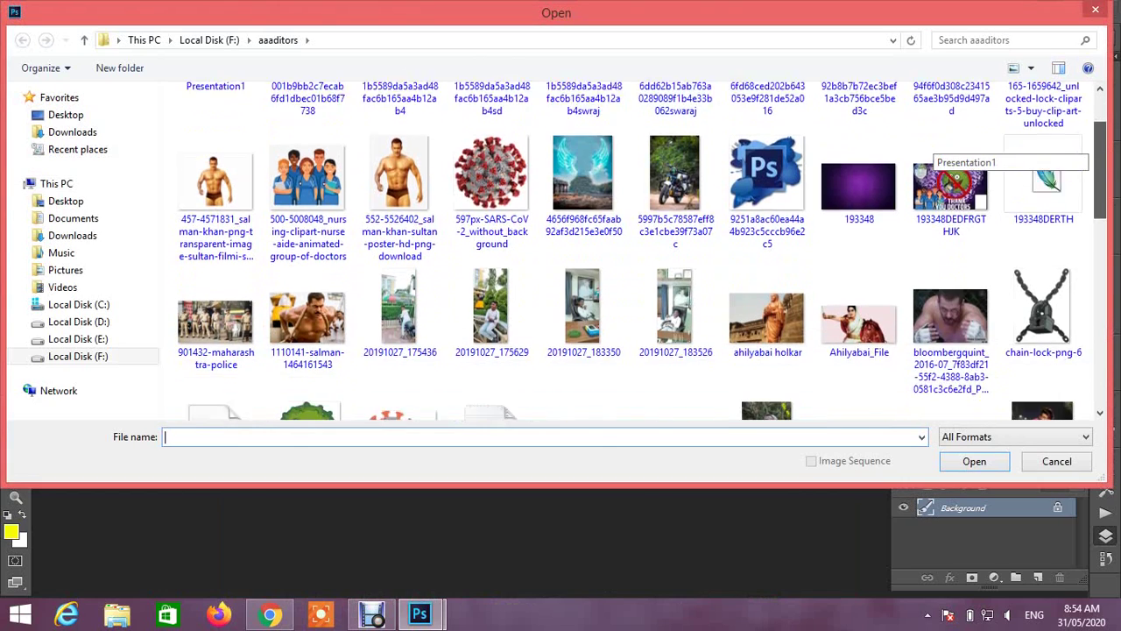
scroll(935, 158, down, 5)
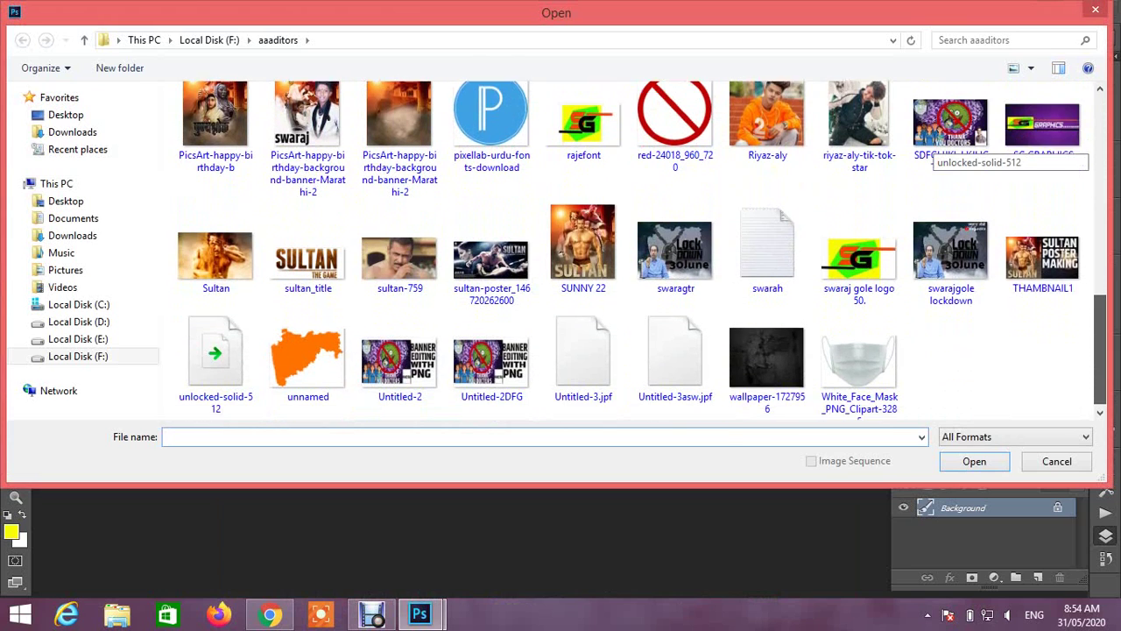
click(307, 349)
double_click(307, 345)
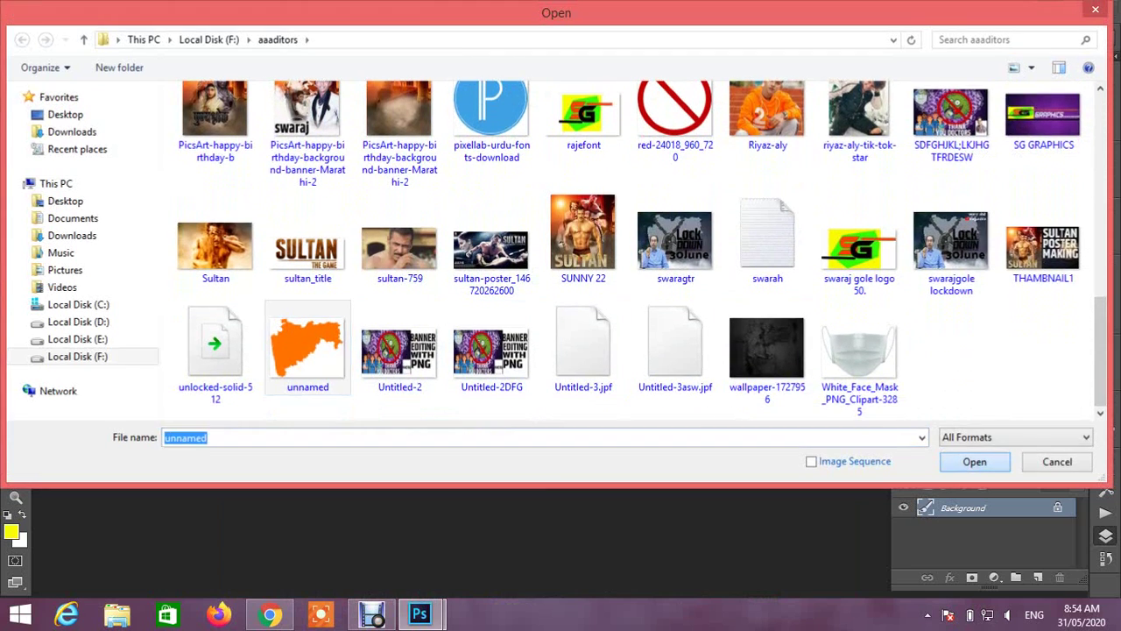
key(l)
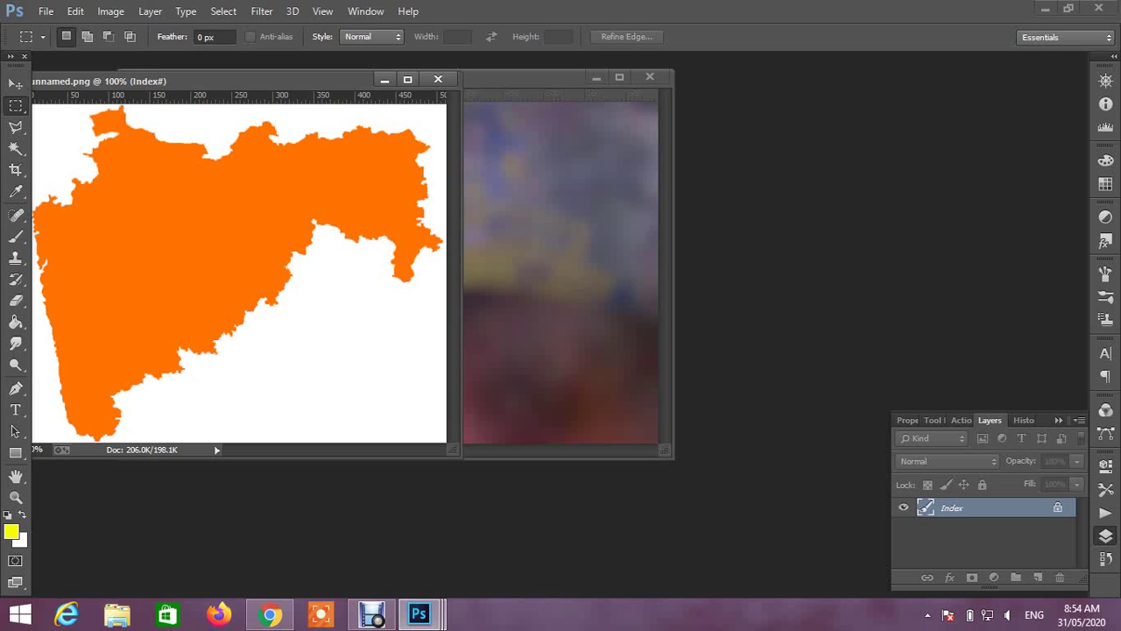
- Copy the whole orange map image into the blurred background document as a new layer
drag(35, 105, 665, 573)
key(v)
drag(240, 269, 361, 275)
- Select the white areas around the orange map with the Magic Wand, delete them and clear the selection
click(16, 149)
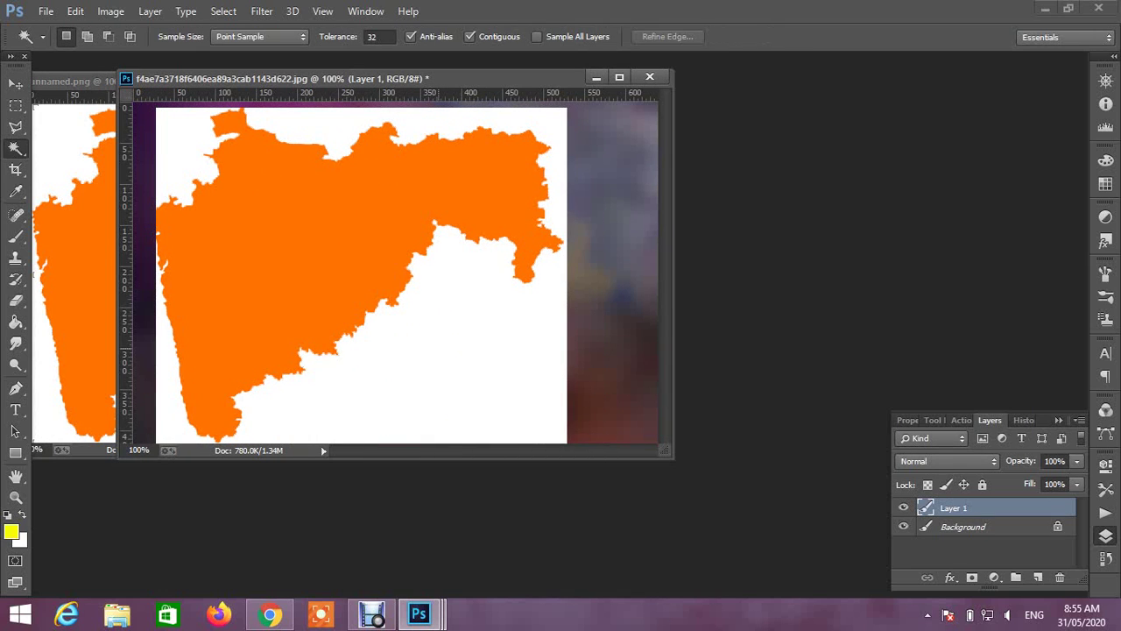
click(438, 349)
key(Delete)
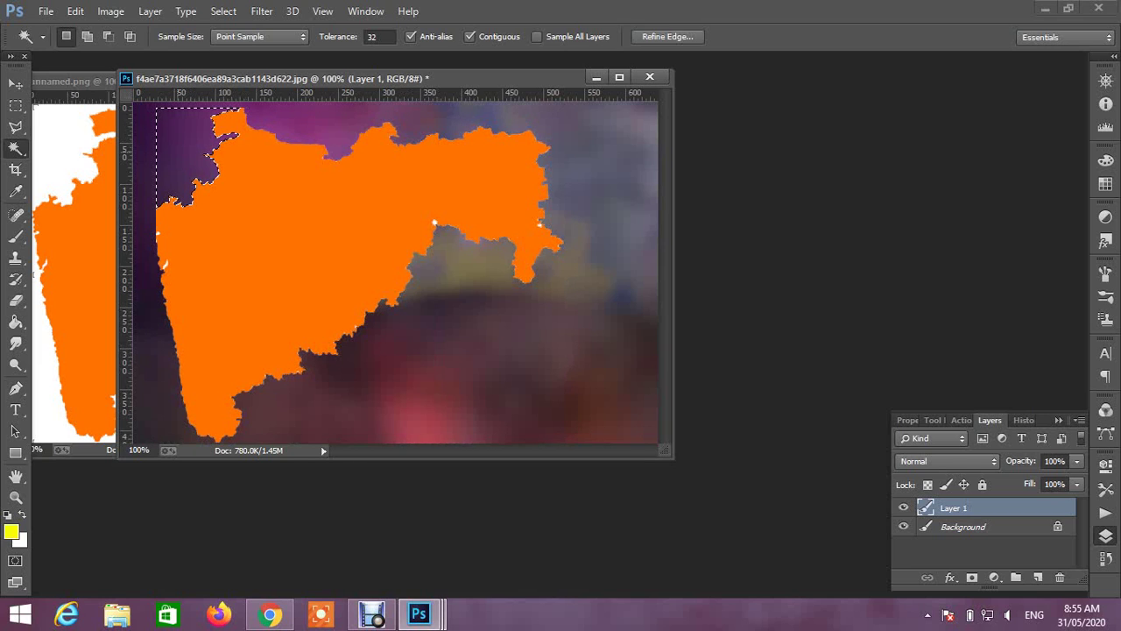
key(ctrl+d)
- Move the map slightly toward the middle of the background and set its layer's blend mode to Luminosity
click(16, 83)
drag(331, 221, 358, 214)
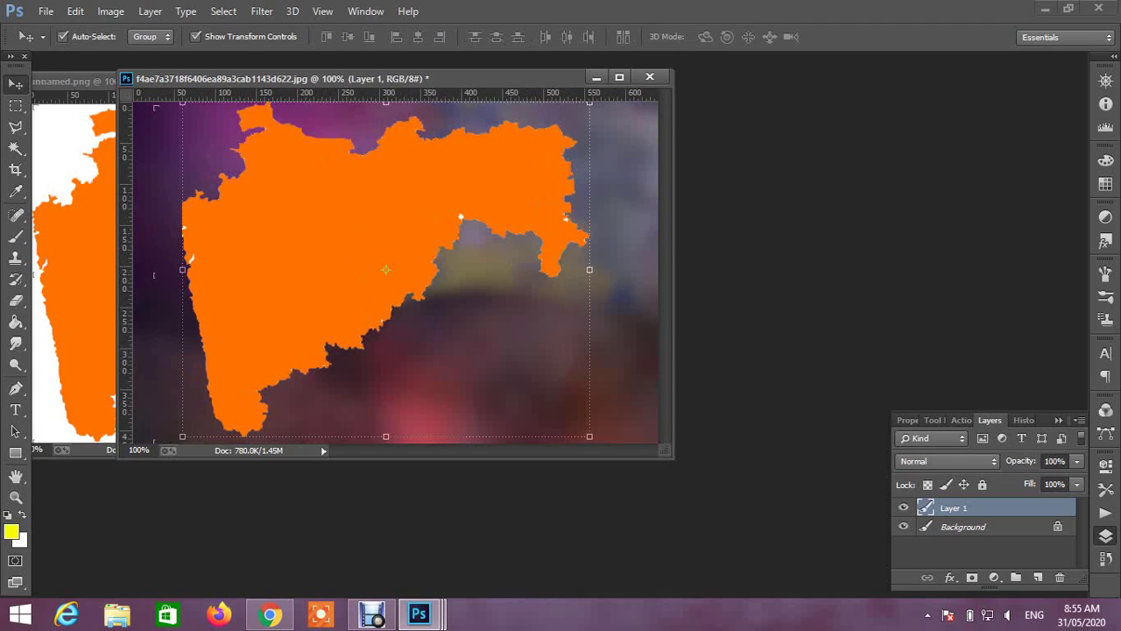
click(946, 460)
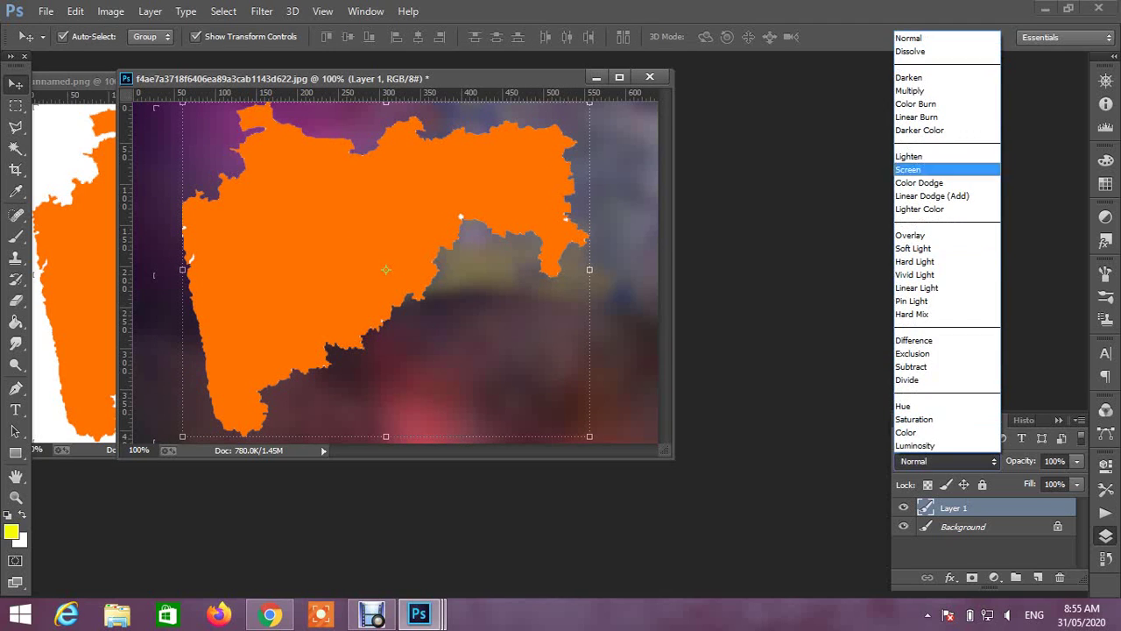
click(915, 445)
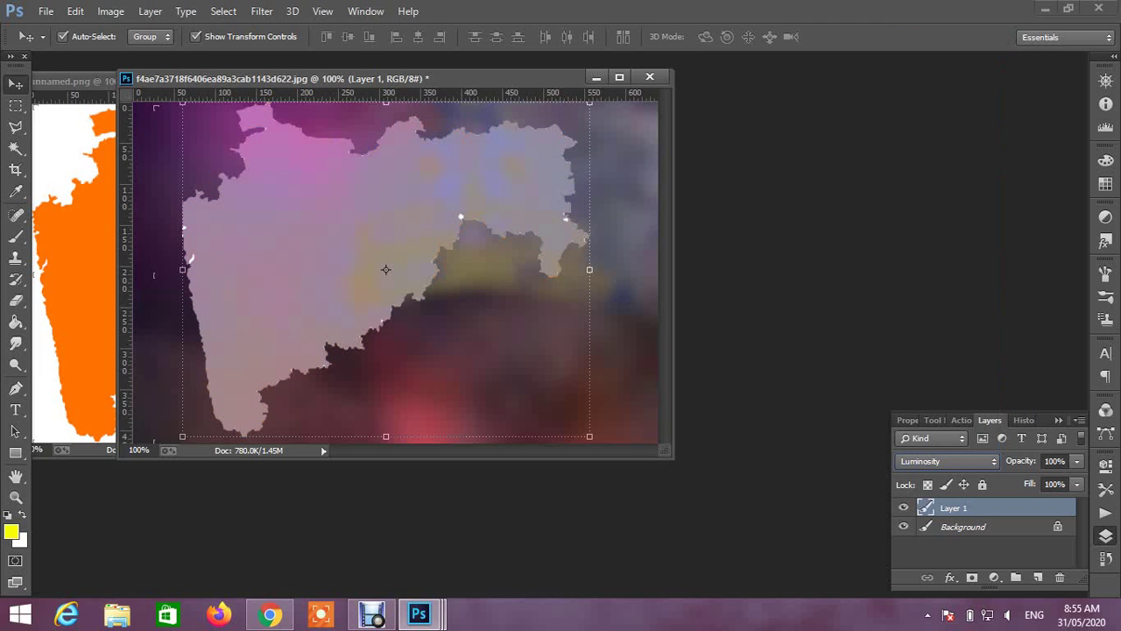
click(532, 354)
- Browse the aaaditors folder and try again to open the unlocked padlock clip art
click(45, 11)
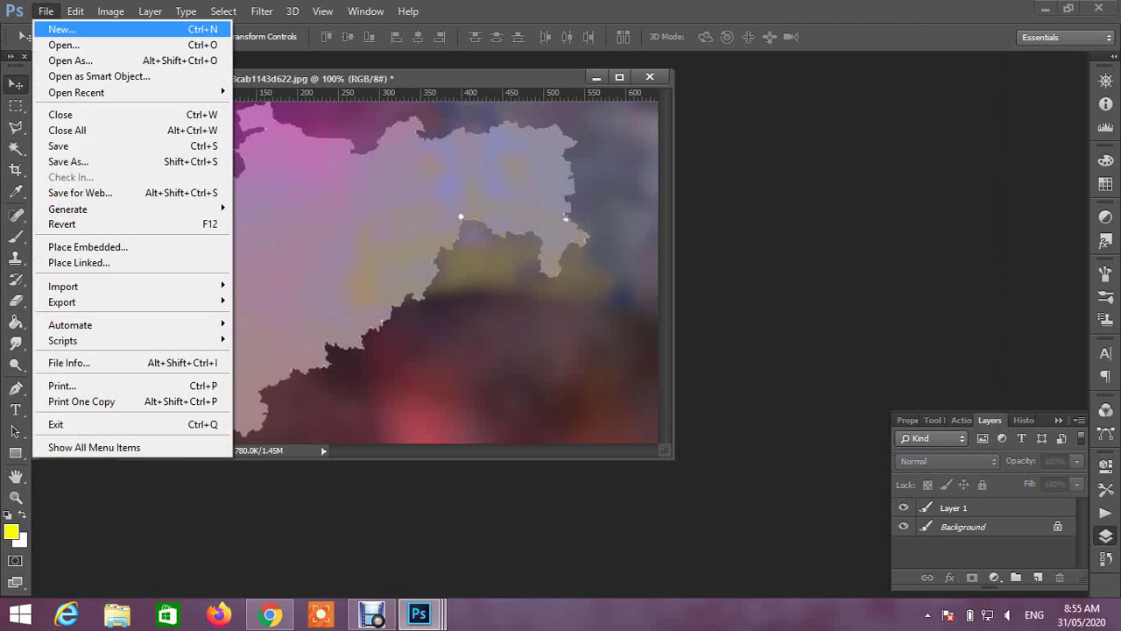
click(61, 46)
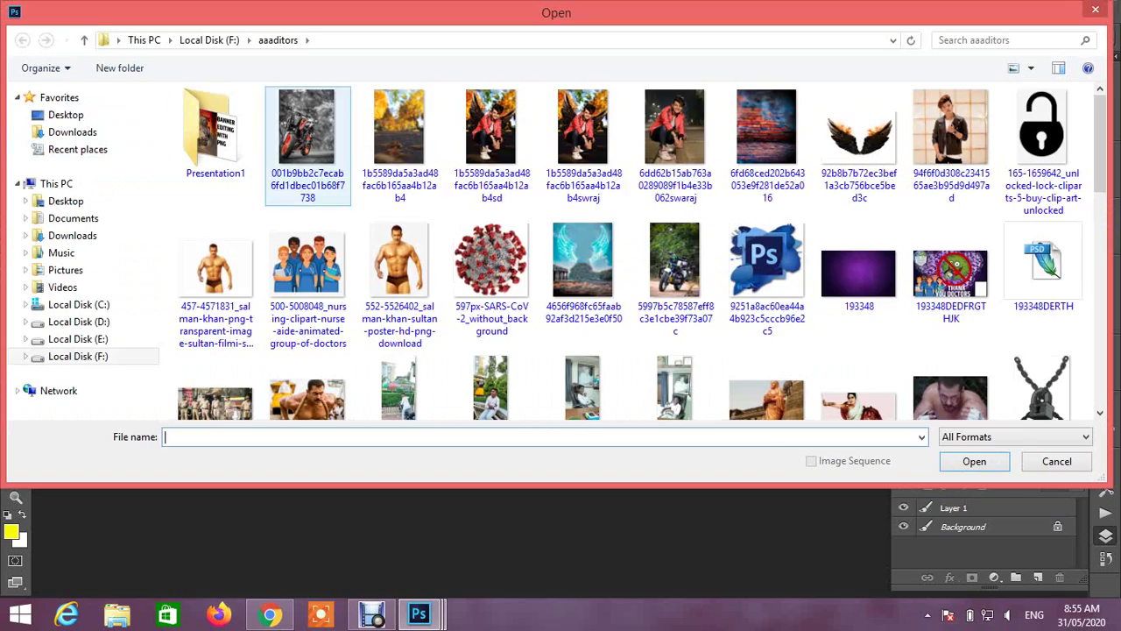
scroll(963, 144, down, 2)
scroll(954, 140, down, 5)
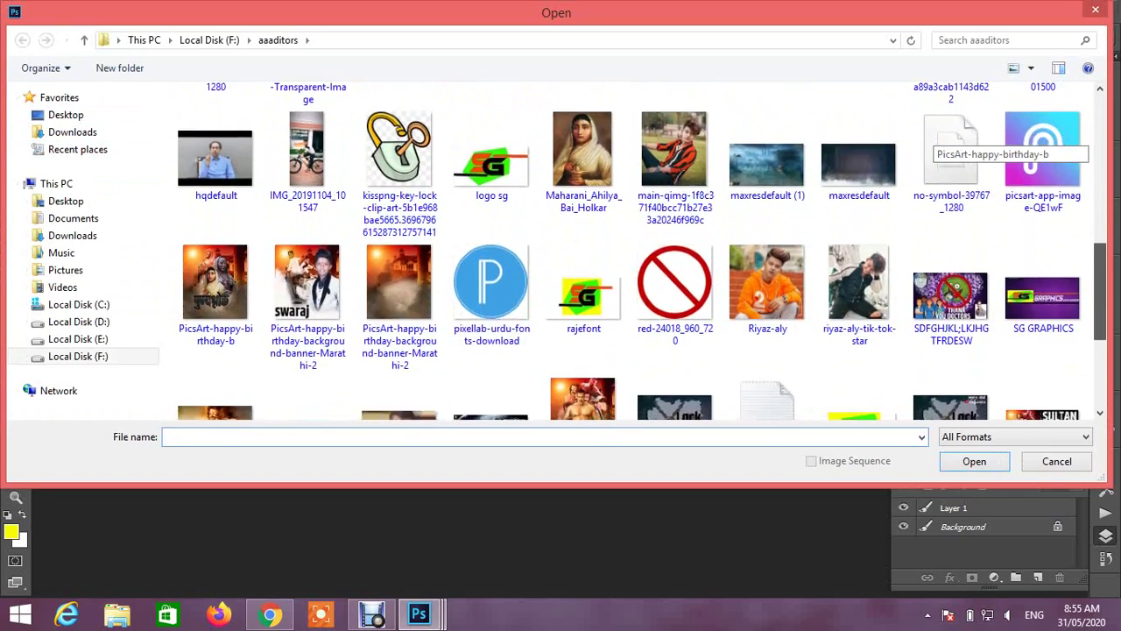
scroll(954, 140, down, 2)
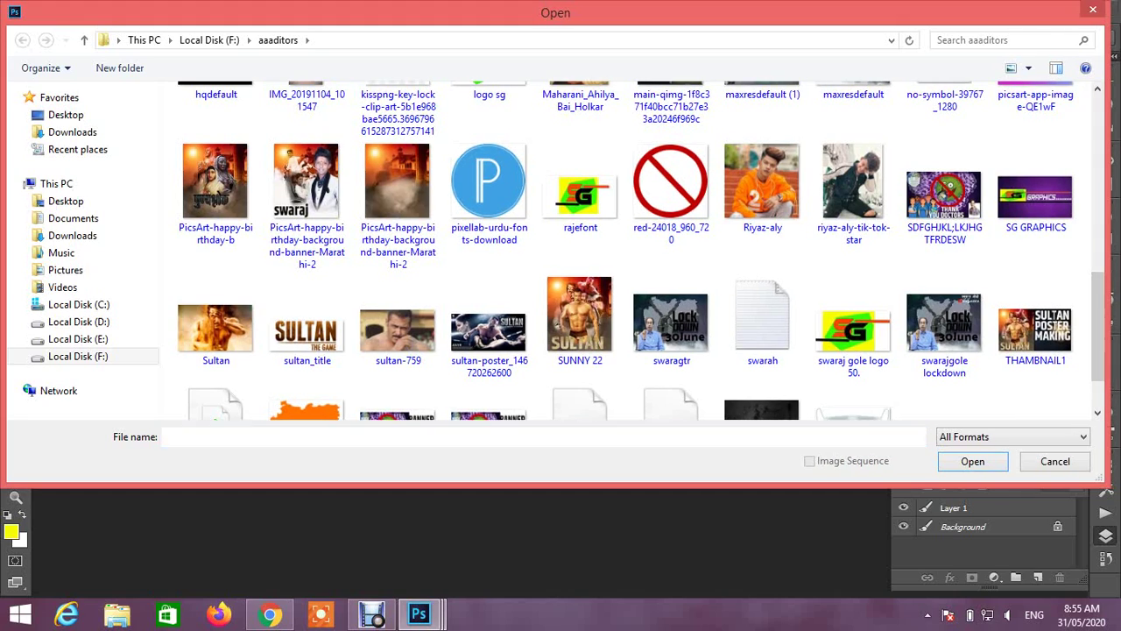
mouse_move(1098, 325)
mouse_down()
mouse_move(1098, 350)
mouse_move(1098, 323)
mouse_up()
scroll(933, 337, up, 5)
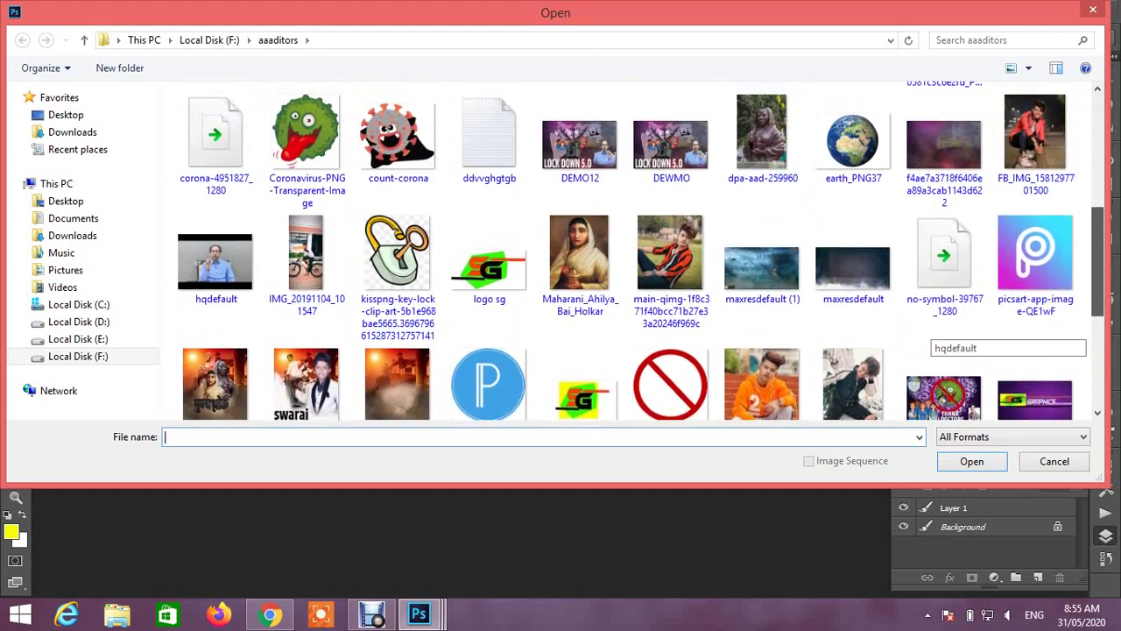
scroll(932, 337, up, 1)
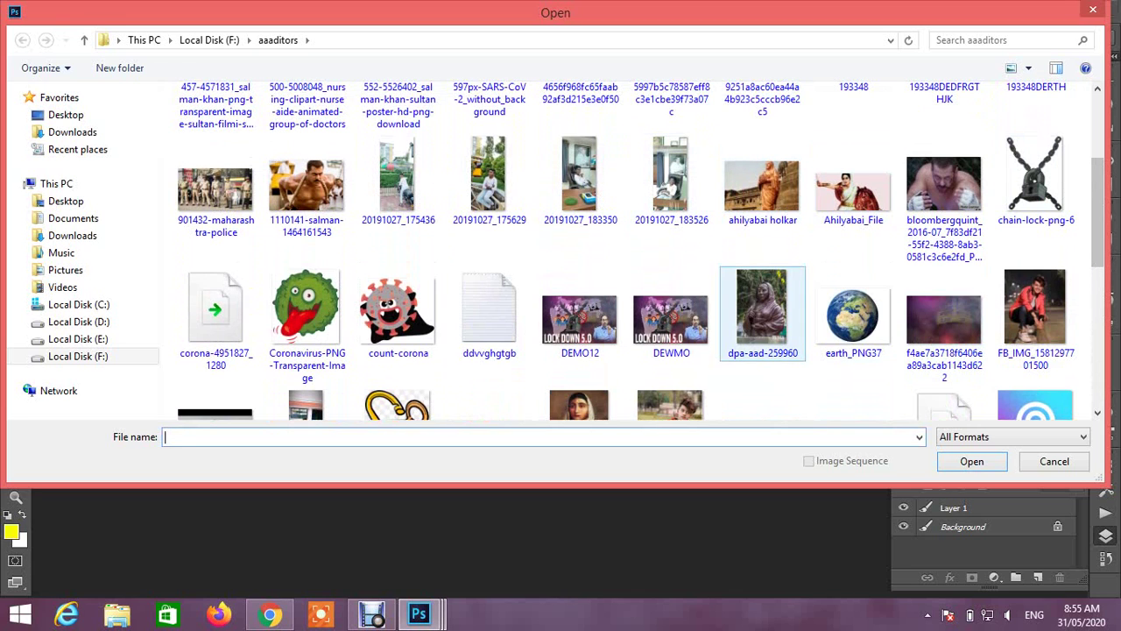
scroll(930, 194, up, 1)
scroll(930, 194, up, 3)
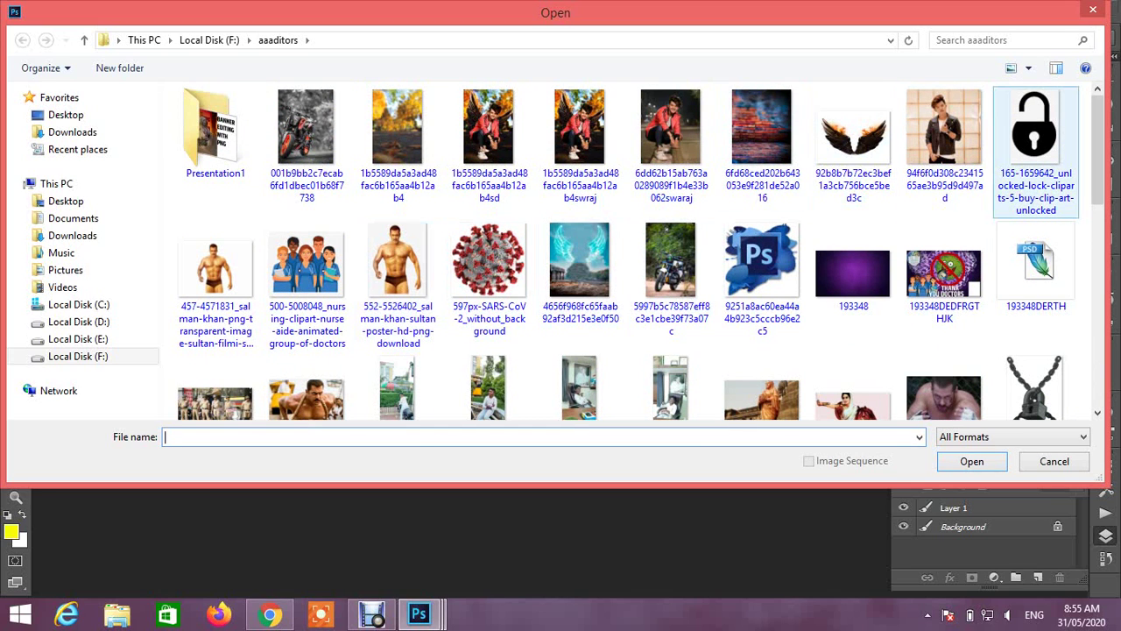
click(1035, 140)
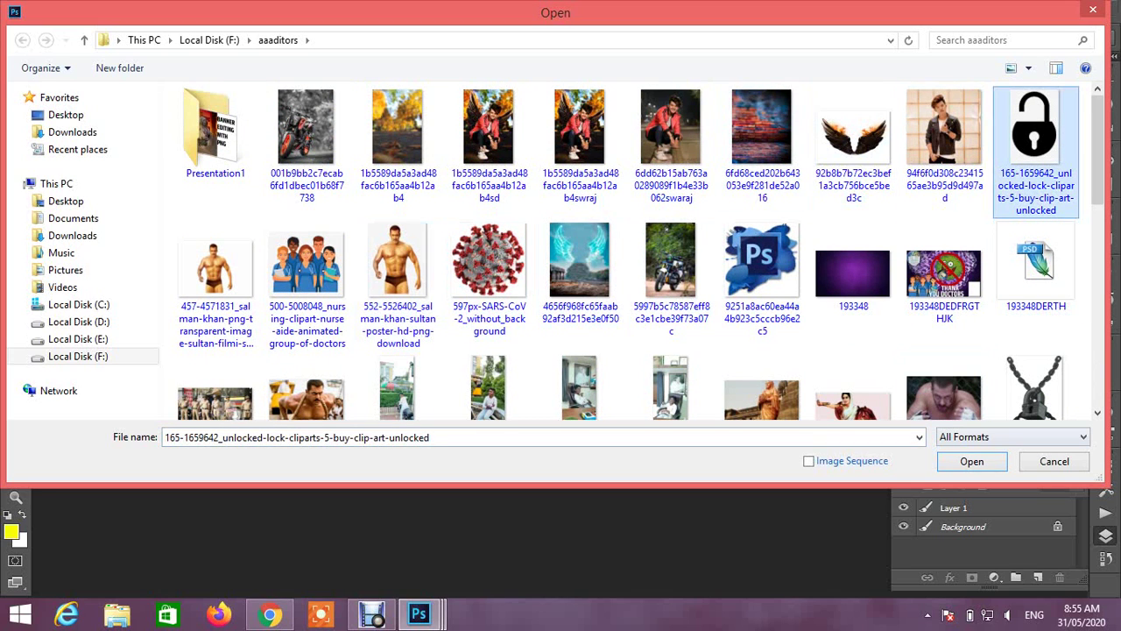
click(972, 461)
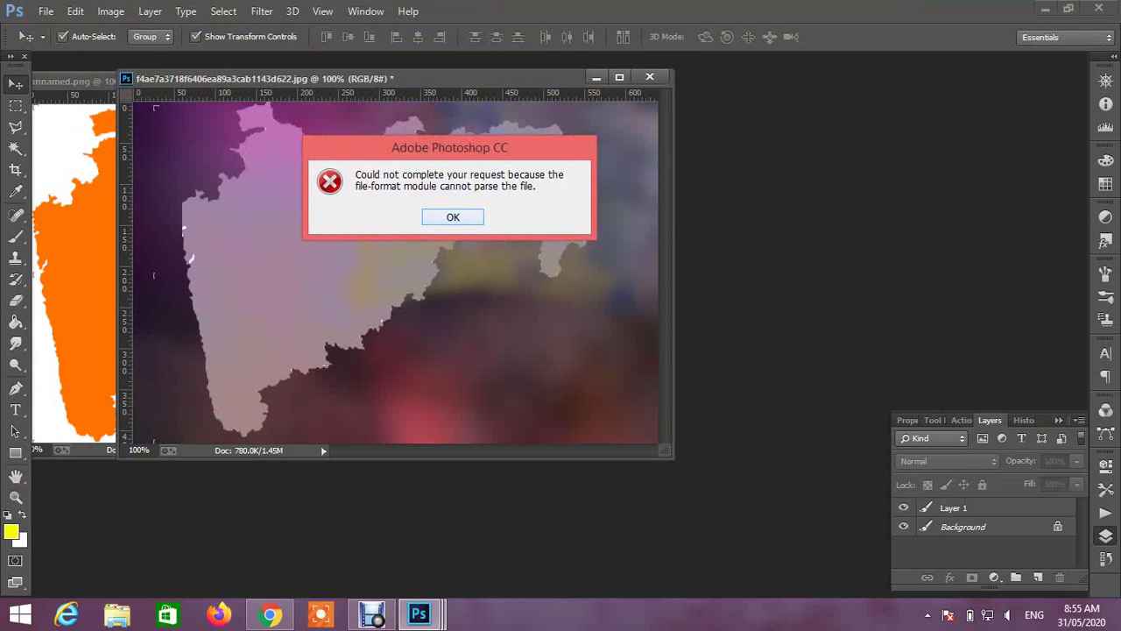
click(452, 217)
- Open the police photo 901432-maharashtra-police from the aaaditors folder
click(46, 11)
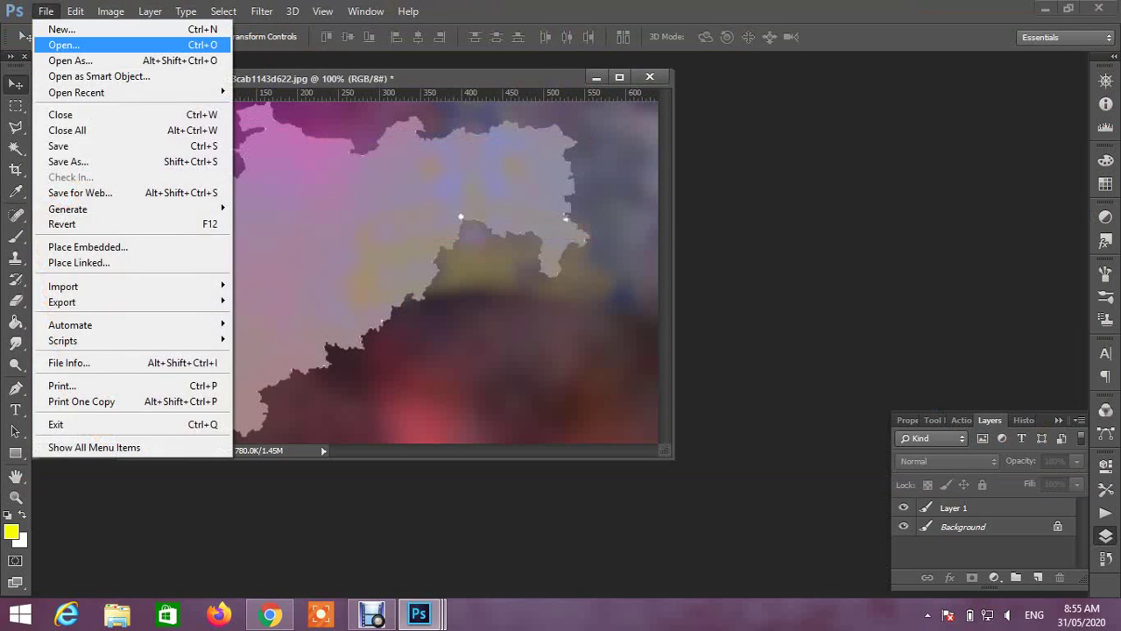
key(Return)
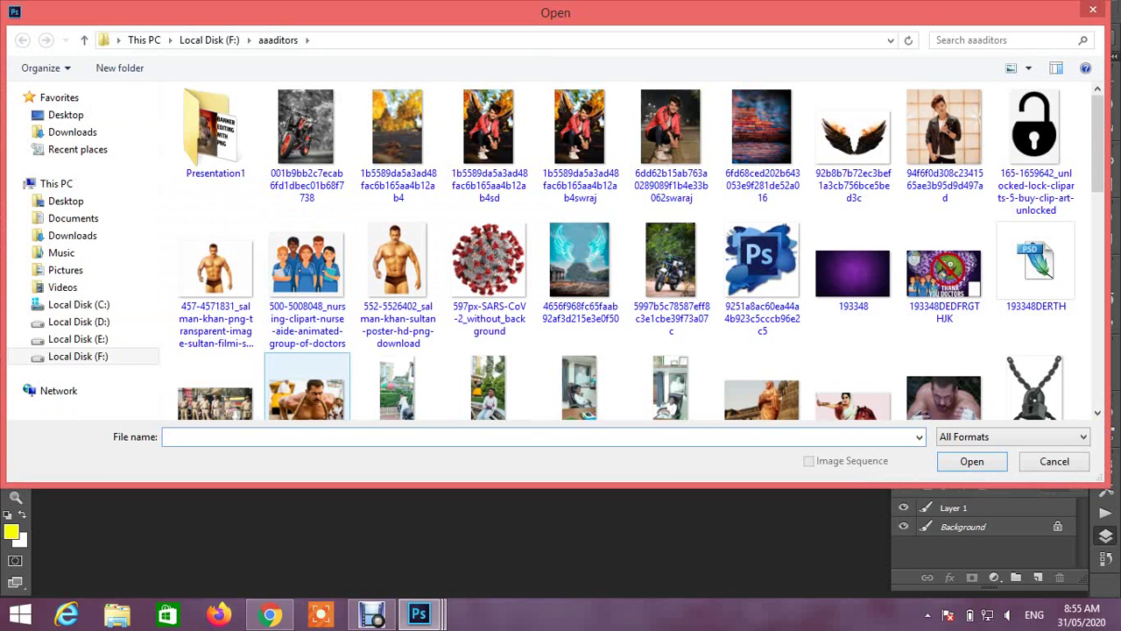
drag(1097, 125, 1098, 159)
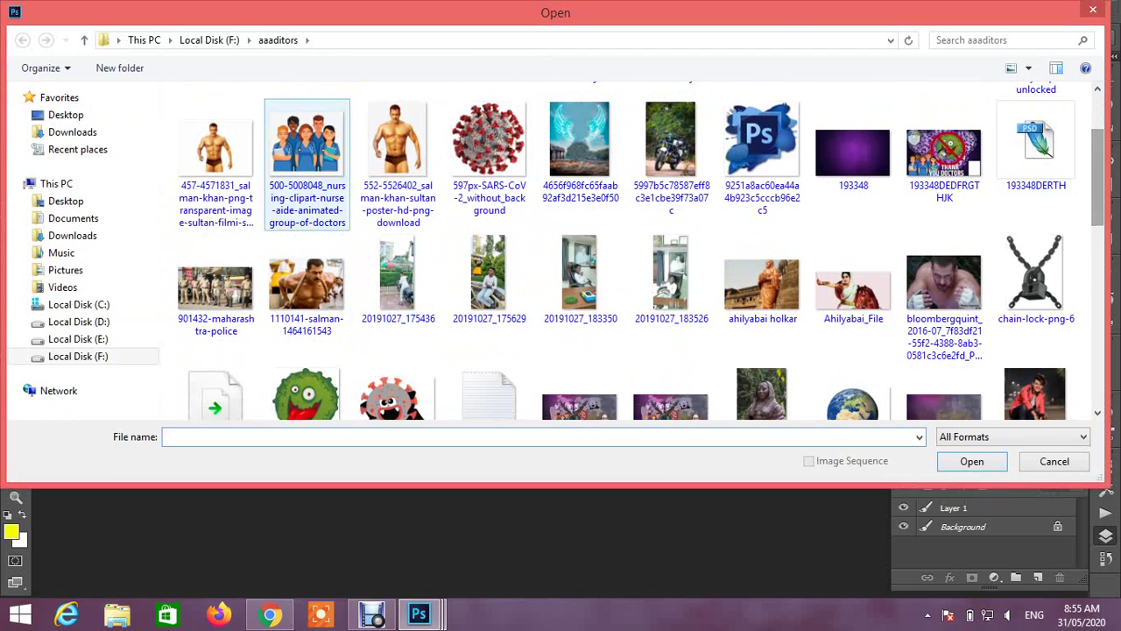
click(216, 287)
double_click(216, 285)
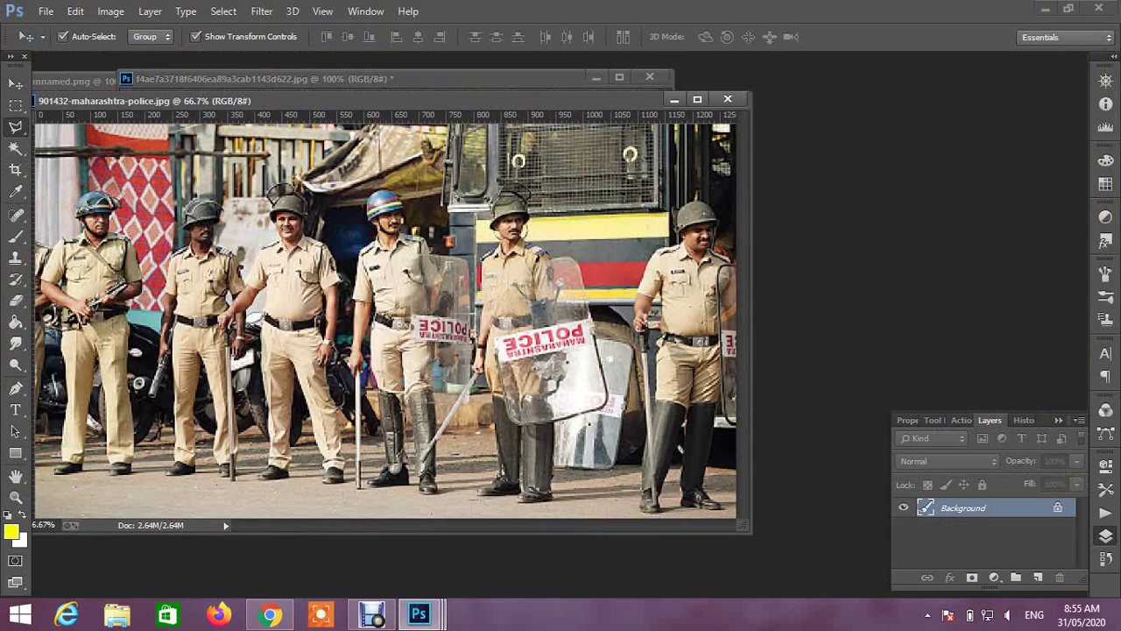
- Select the five policemen on the left of the photo, with some surrounding background, using the freehand Lasso tool
click(15, 127)
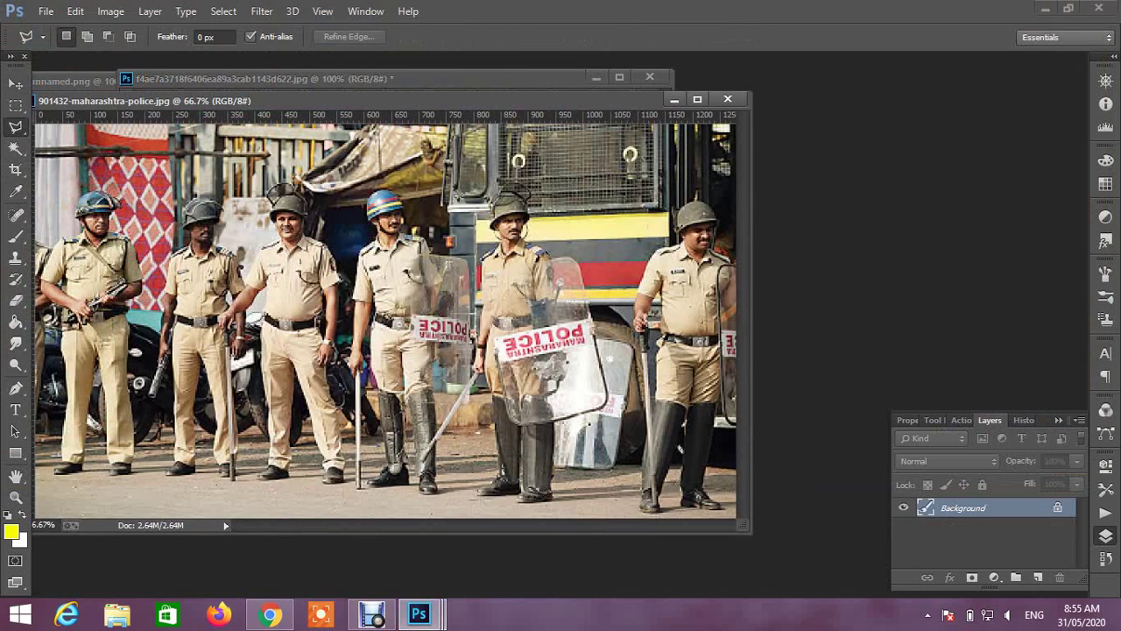
right_click(15, 127)
click(70, 123)
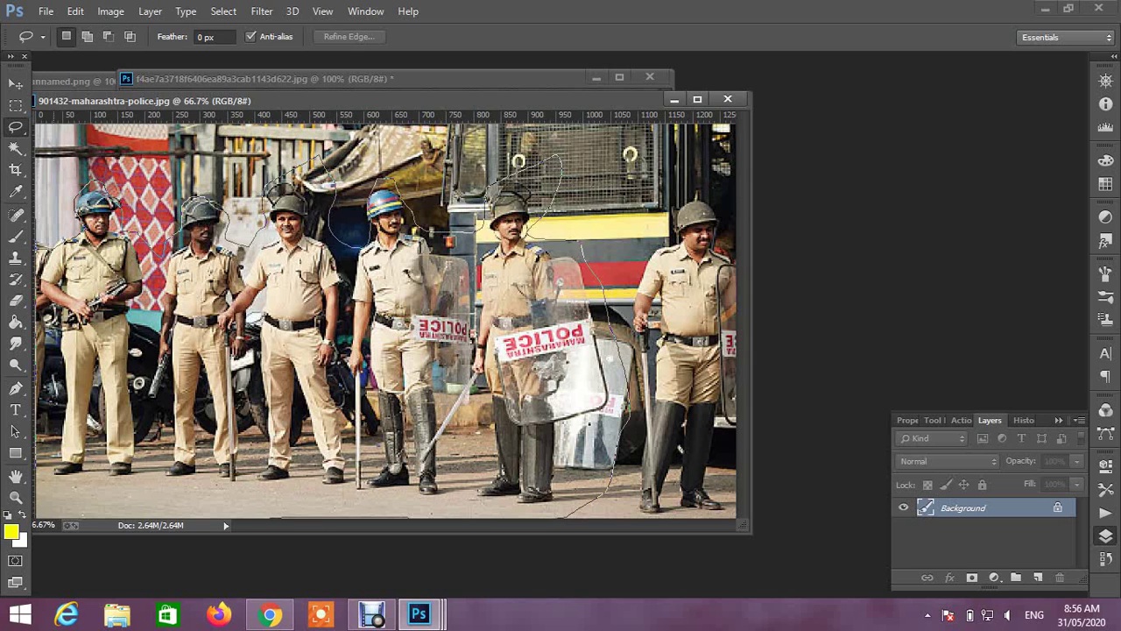
drag(54, 229, 72, 214)
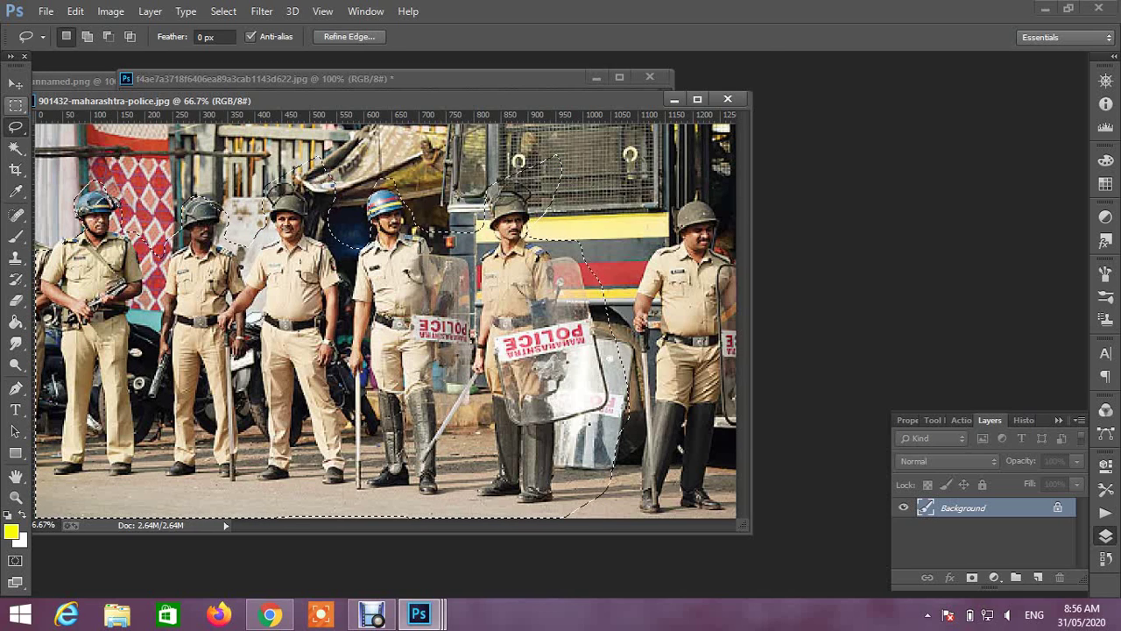
- Shift the police photo window out of the way and move the selected policemen into the blurred background document
click(15, 83)
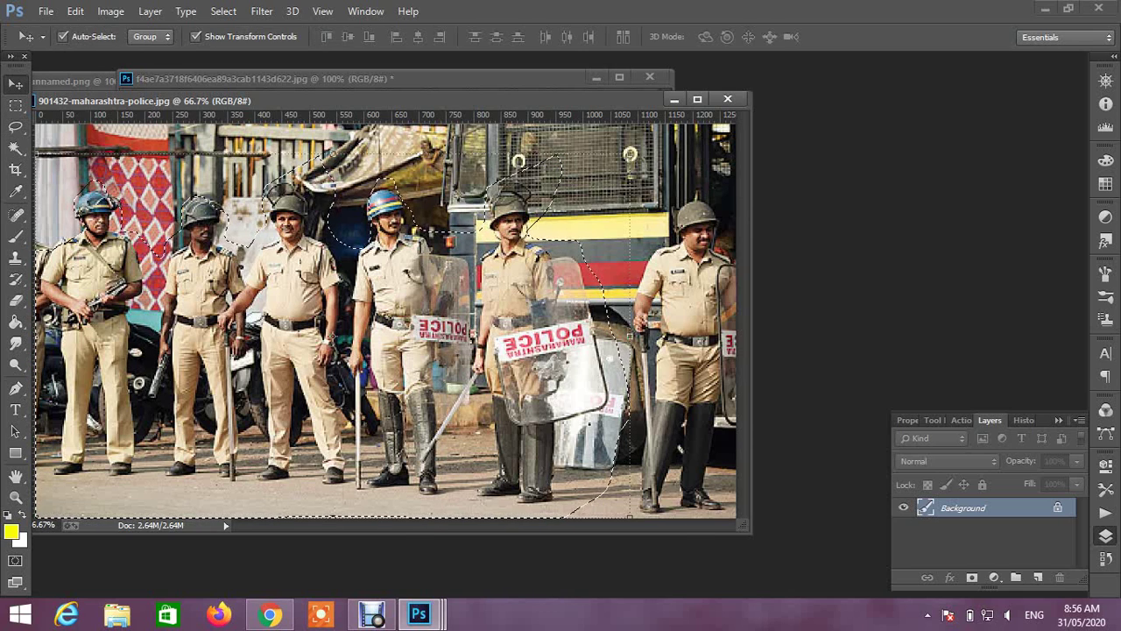
drag(386, 99, 392, 176)
drag(393, 396, 287, 399)
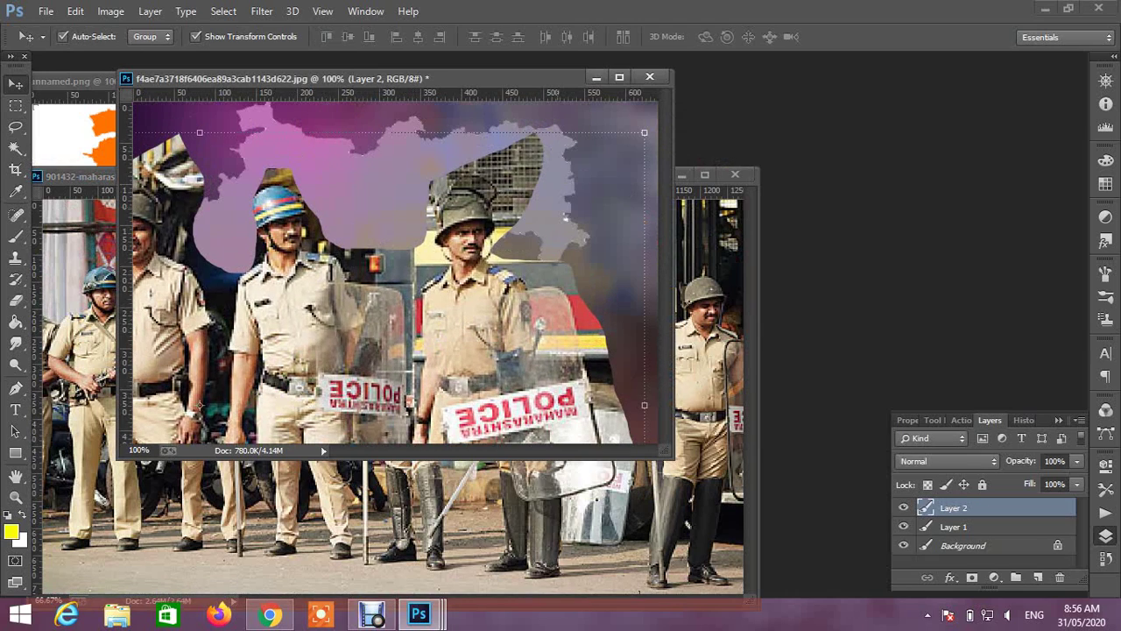
- Scale the policemen down to about 37% width and 31% height and place them over the upper part of the map
drag(644, 132, 245, 372)
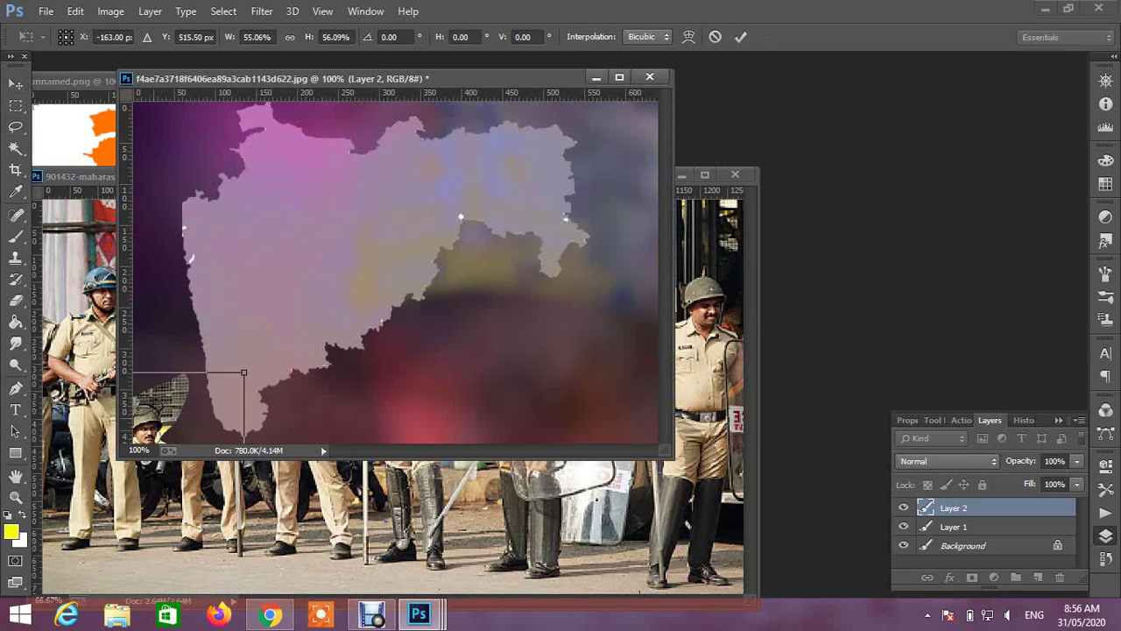
drag(165, 399, 428, 171)
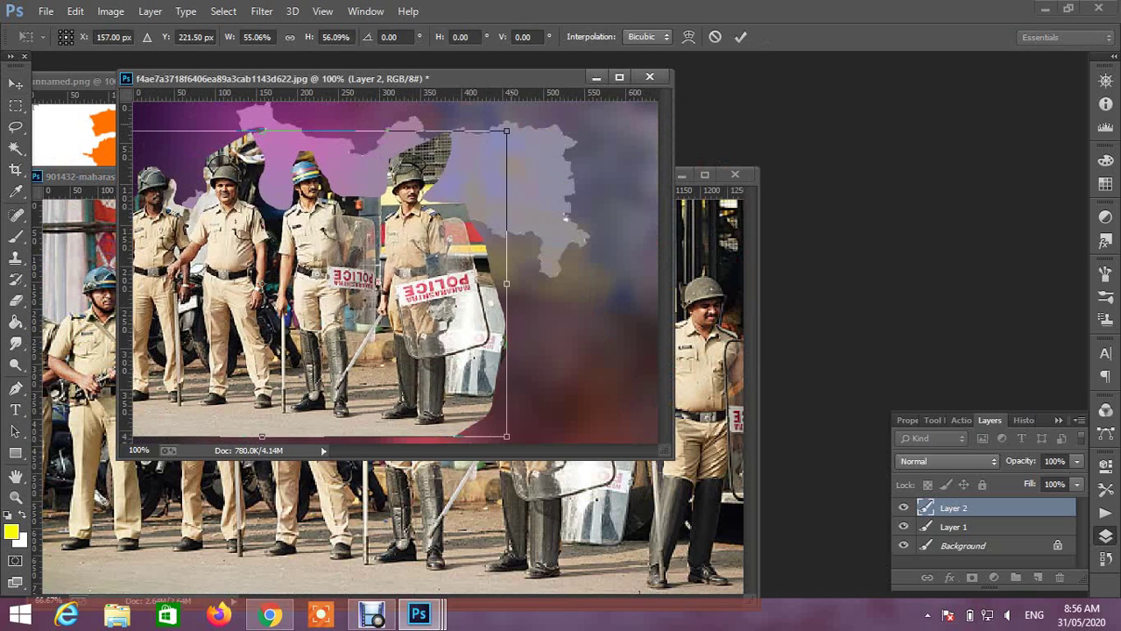
drag(507, 130, 388, 270)
drag(313, 294, 489, 152)
drag(394, 227, 456, 171)
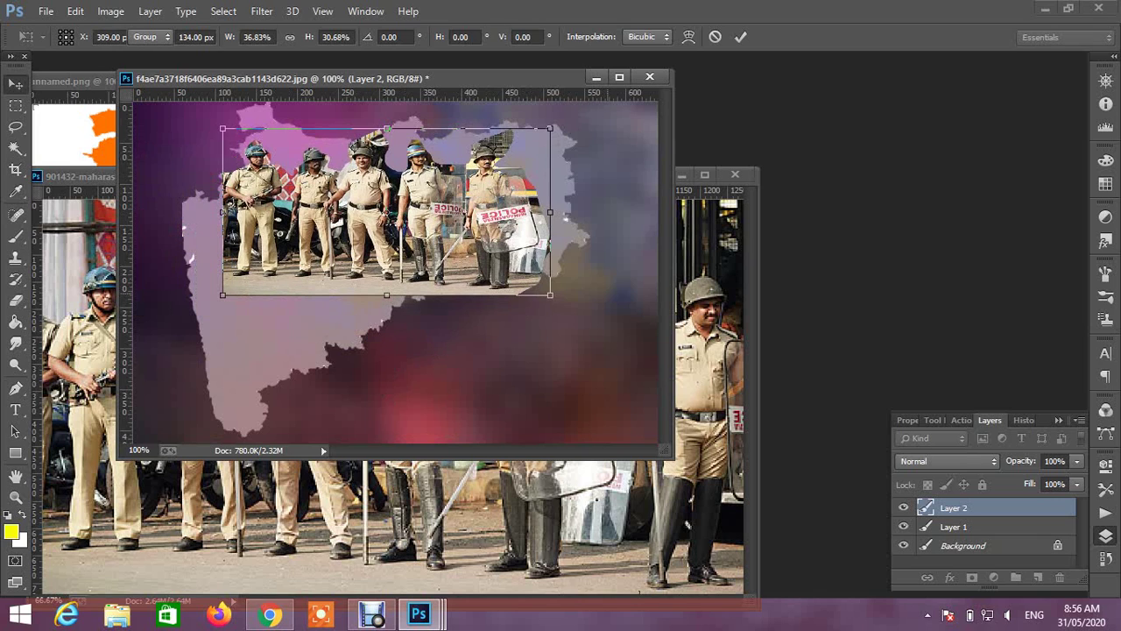
key(Return)
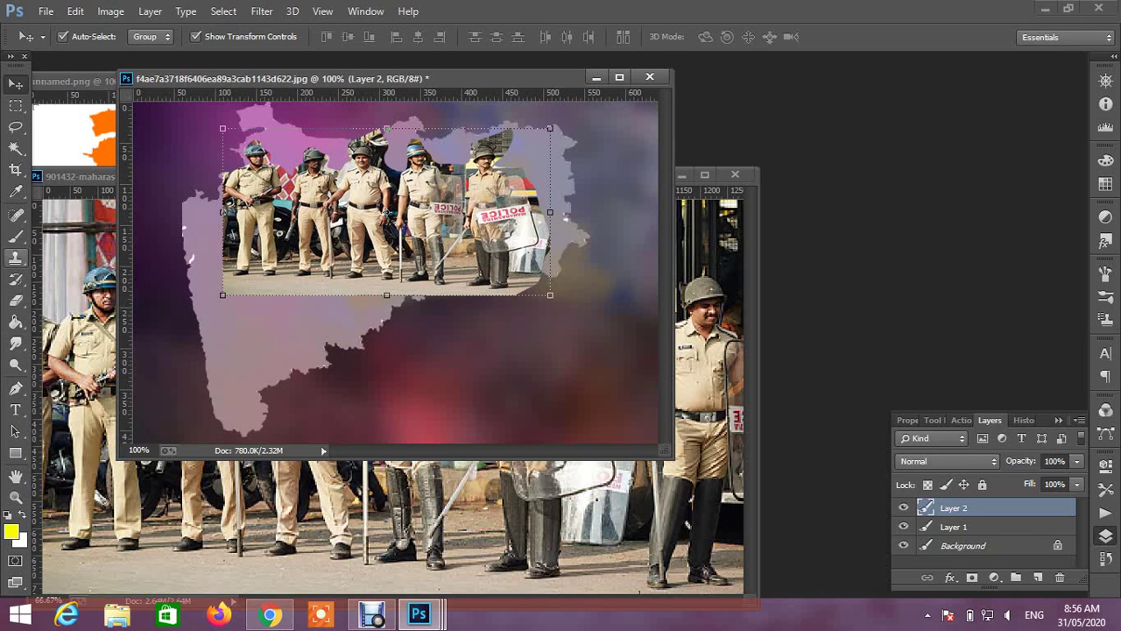
- Fade the policemen's edges with a soft Eraser, using 314 px on the left edge and 128 px along the right, bottom and top edges
key(e)
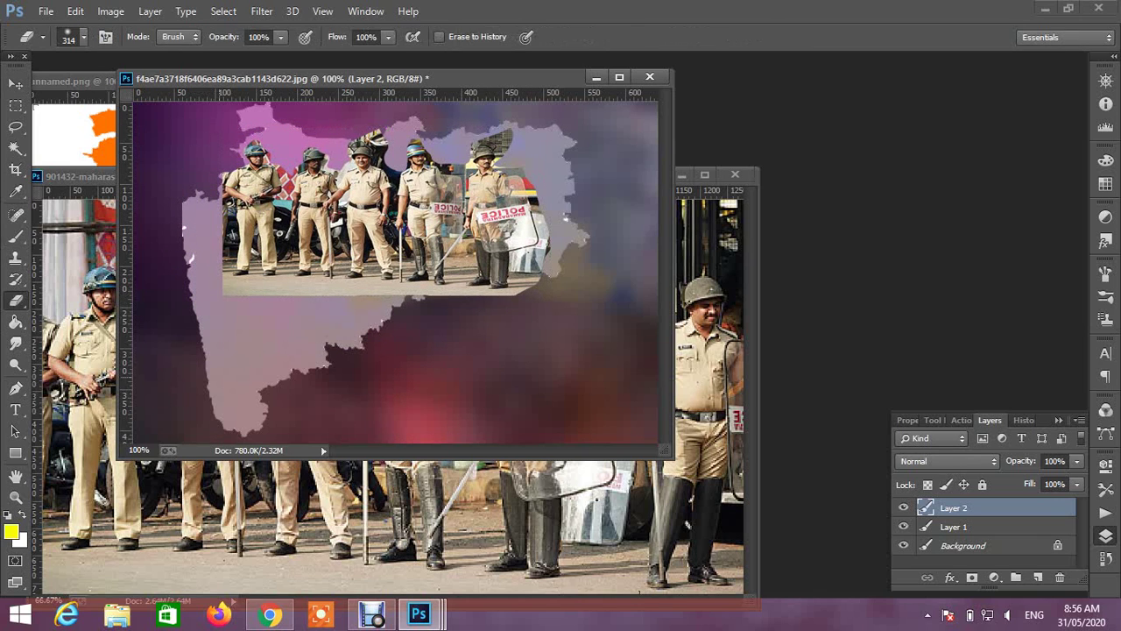
drag(219, 377, 192, 357)
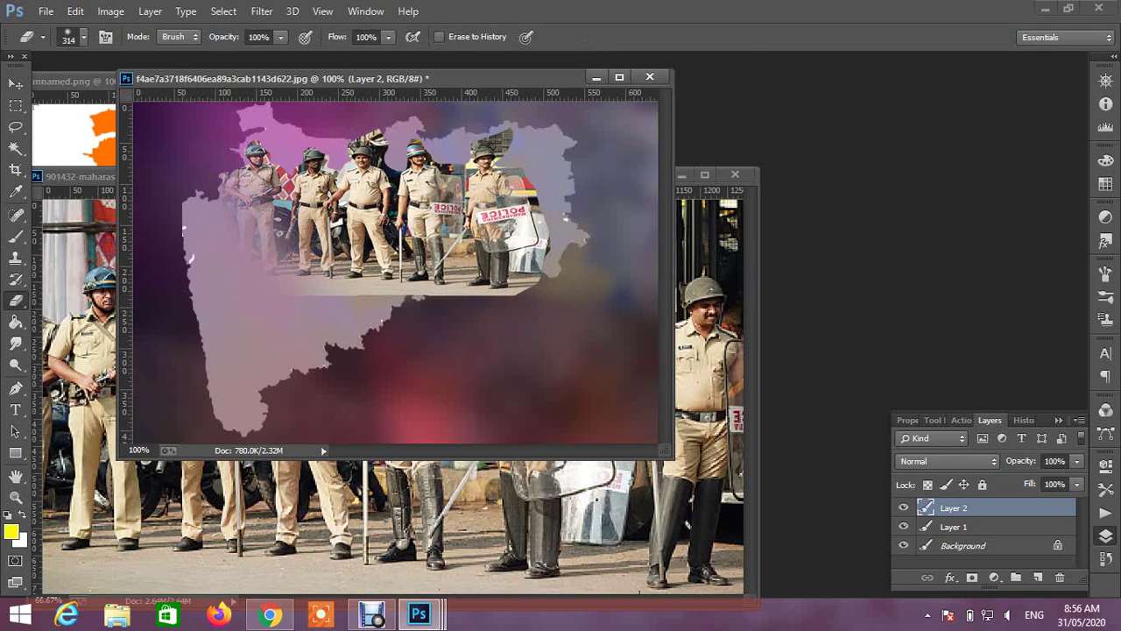
click(84, 37)
text(128)
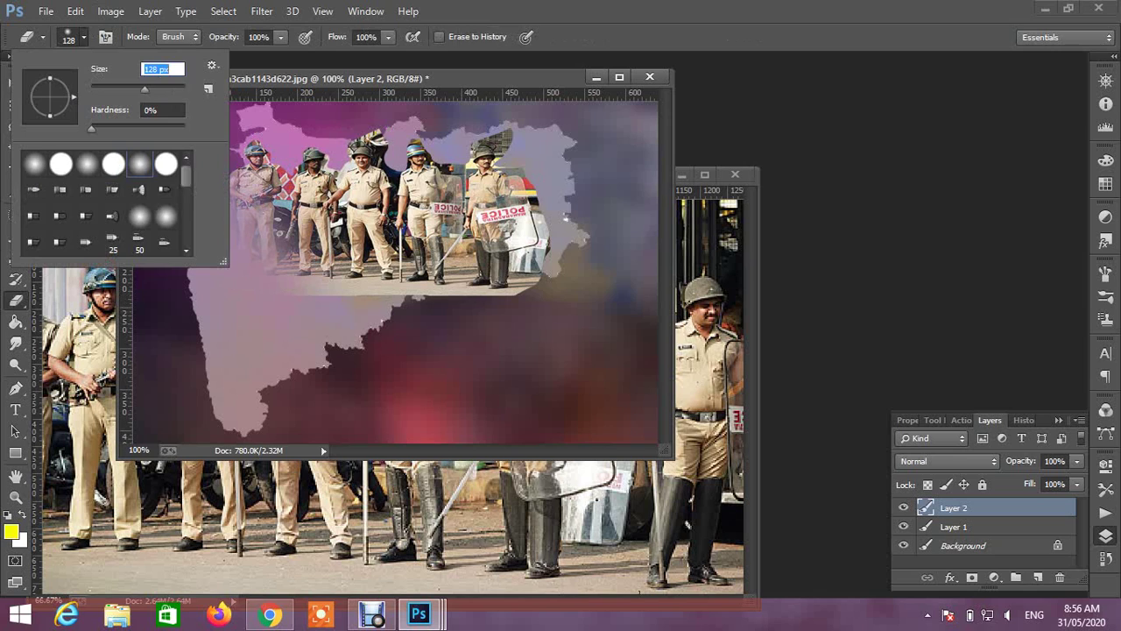
key(Return)
mouse_move(480, 346)
mouse_down()
mouse_move(564, 249)
mouse_move(568, 215)
mouse_move(473, 335)
mouse_move(480, 325)
mouse_up()
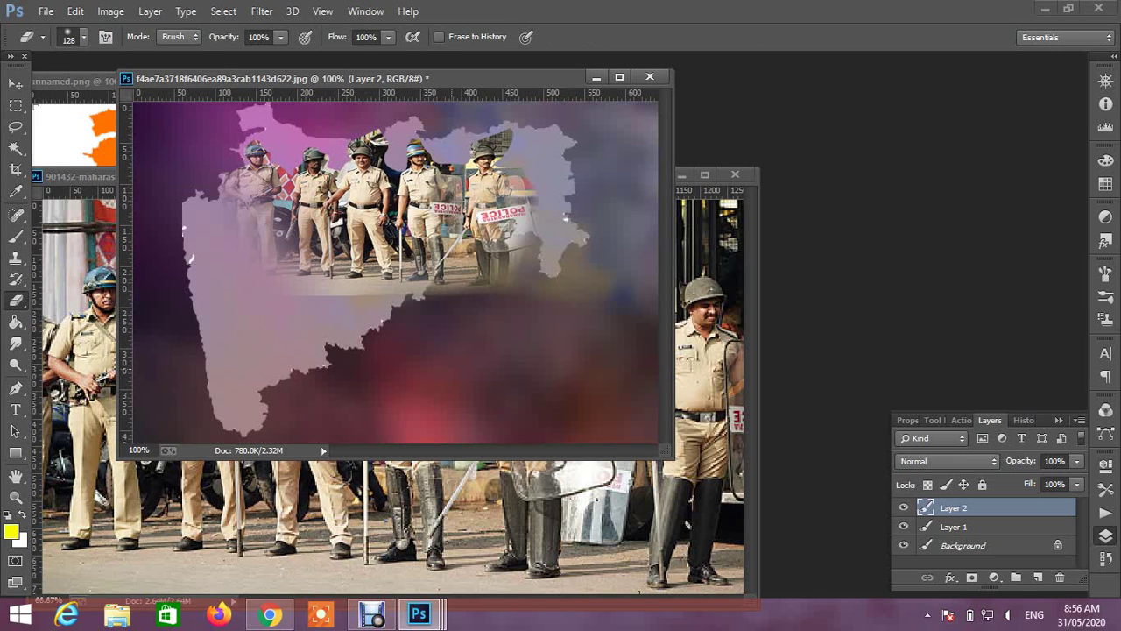
drag(411, 285, 302, 280)
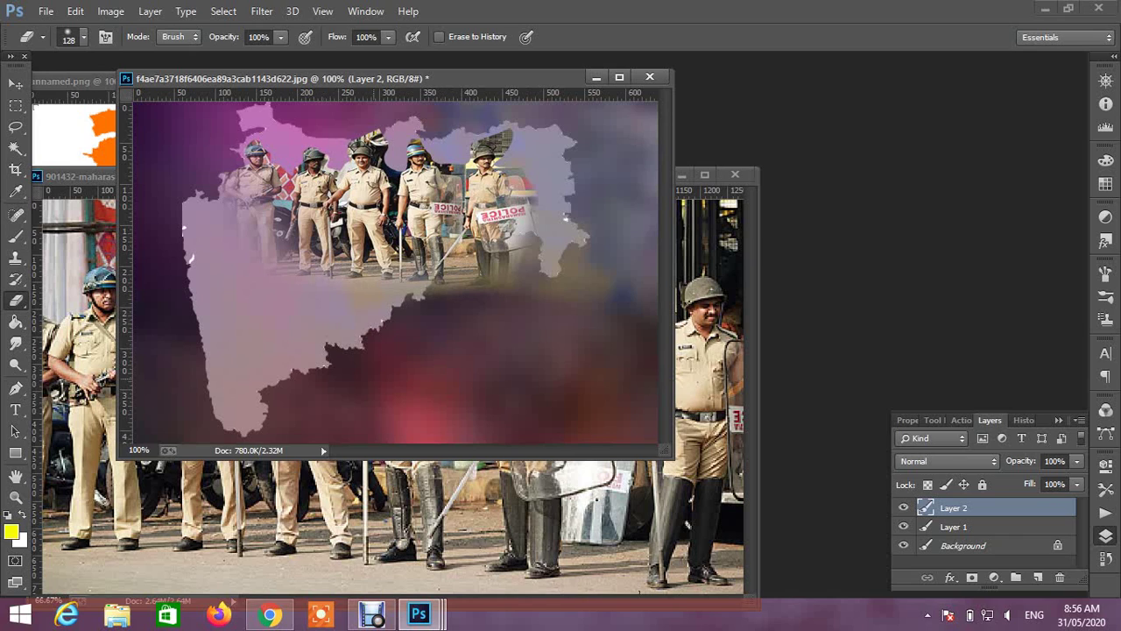
drag(417, 154, 375, 159)
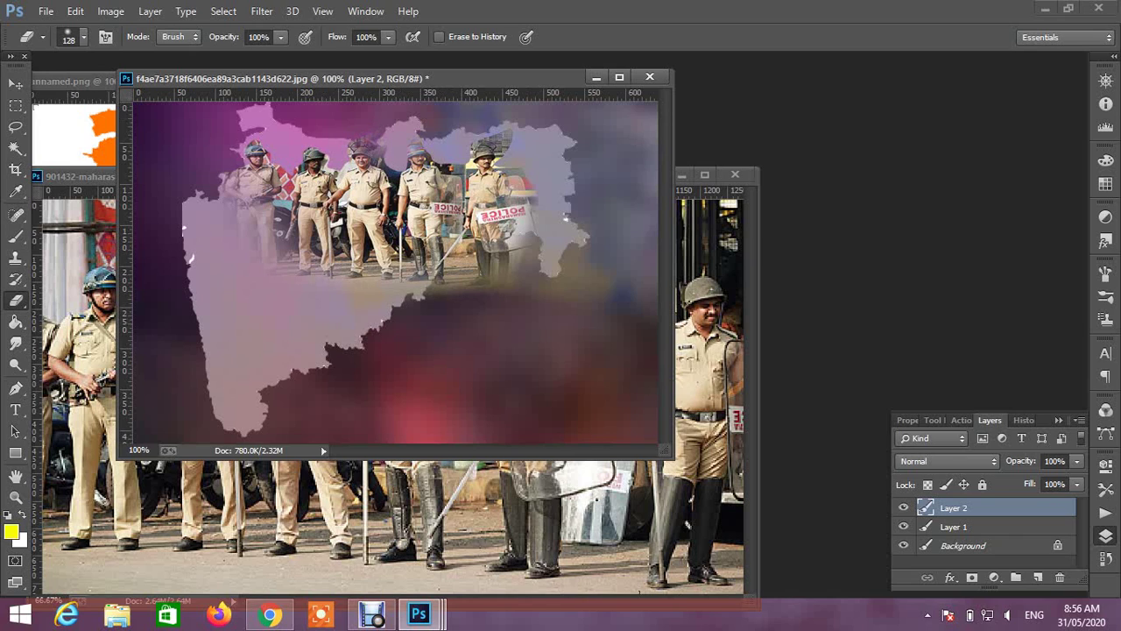
drag(511, 129, 523, 139)
click(548, 223)
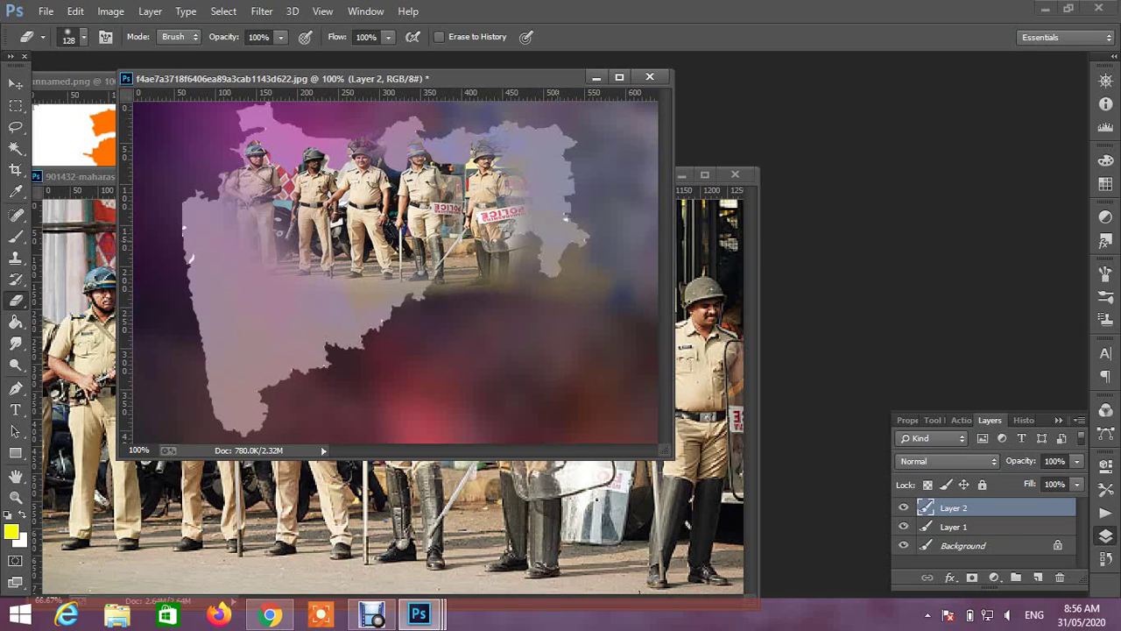
drag(427, 306, 382, 305)
- Move the faded policemen slightly down and to the left over the map and deselect their layer
click(16, 84)
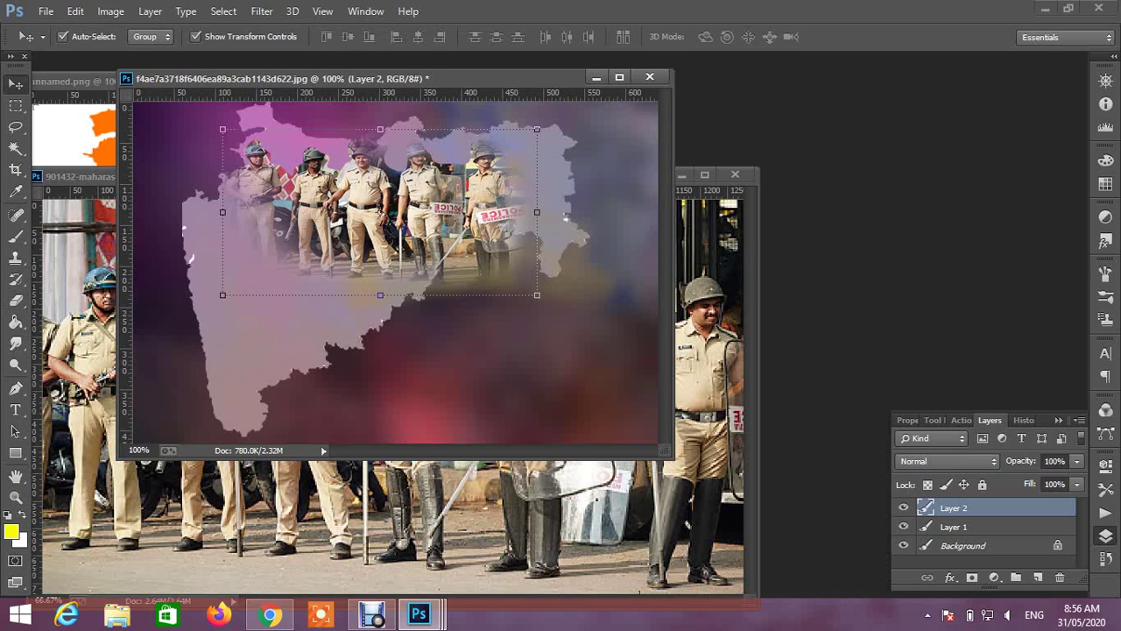
drag(455, 166, 424, 184)
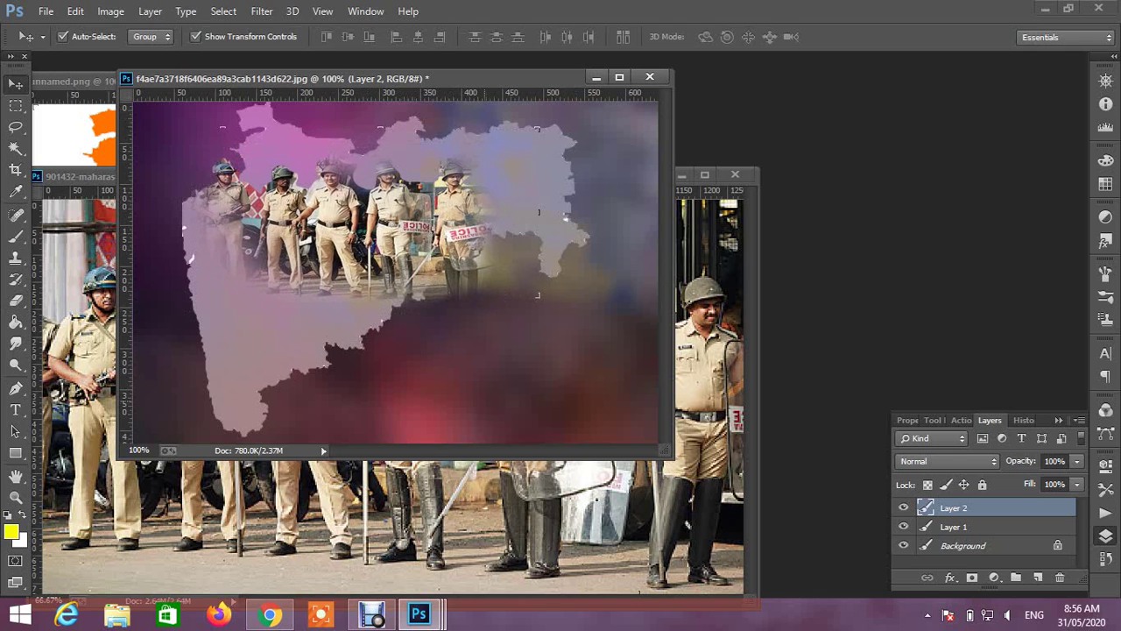
click(484, 401)
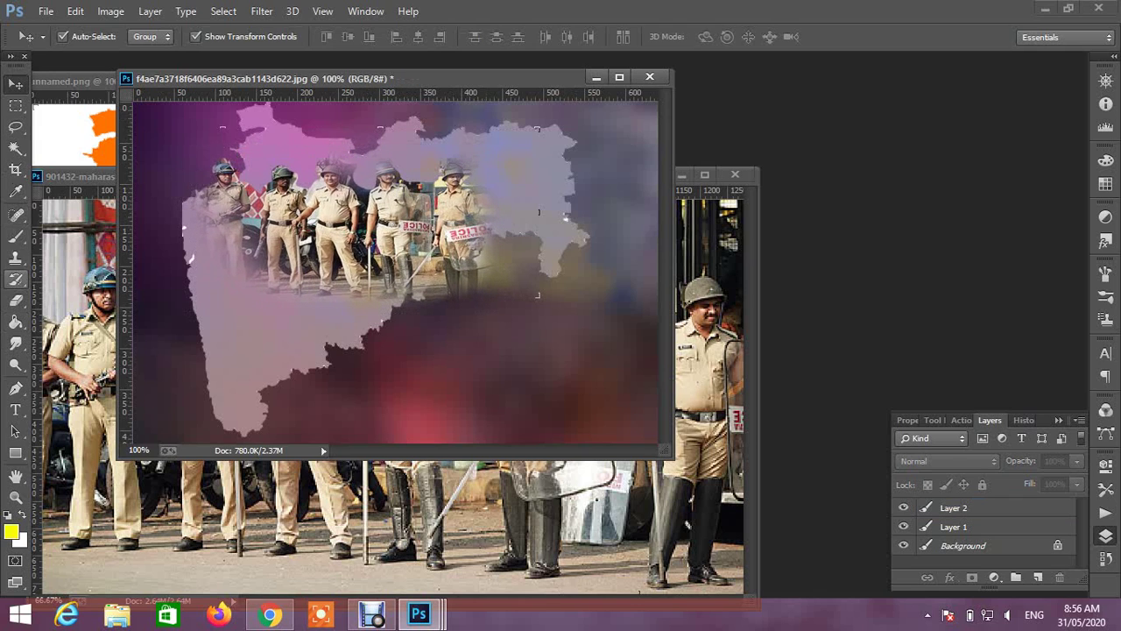
- Erase the shield and lower right edge of the policemen layer and set its blend mode to Luminosity
click(16, 300)
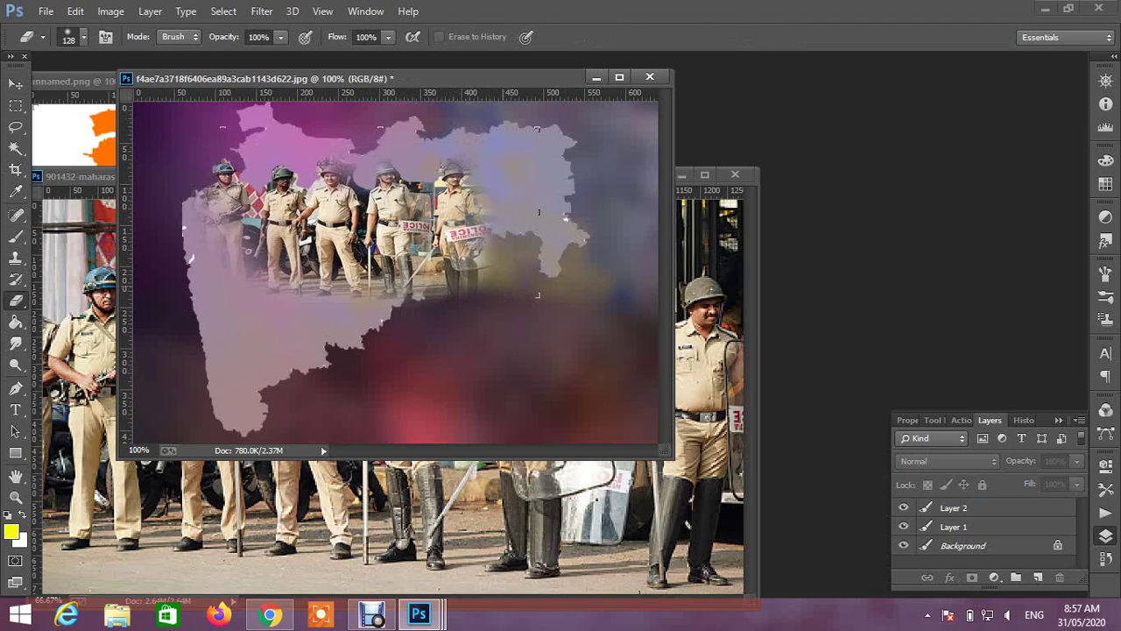
click(972, 508)
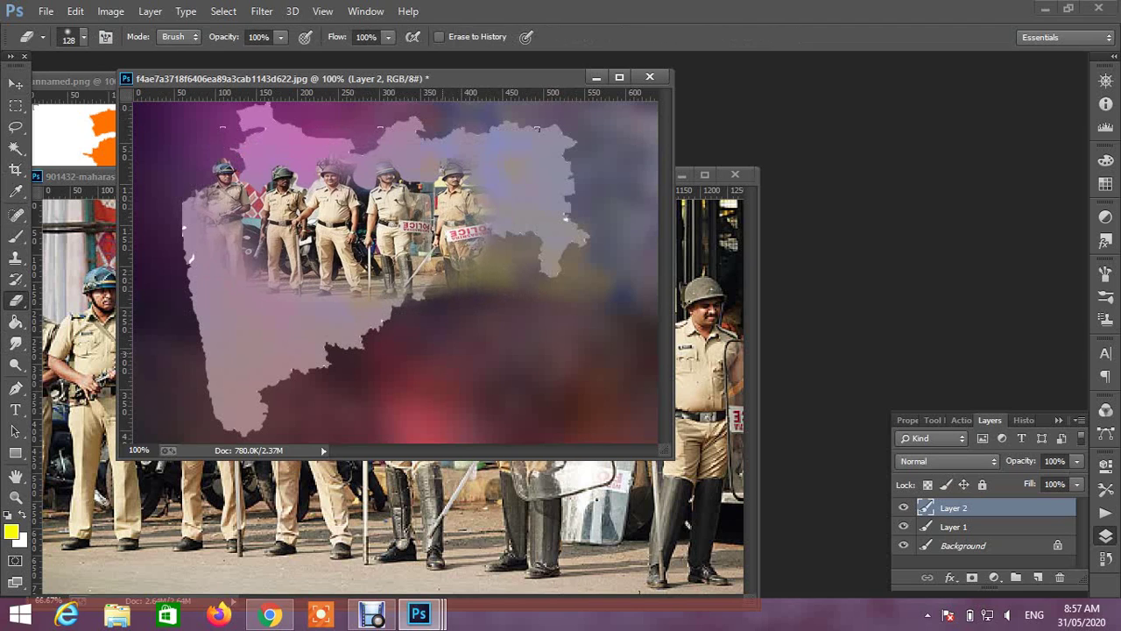
drag(517, 235, 482, 254)
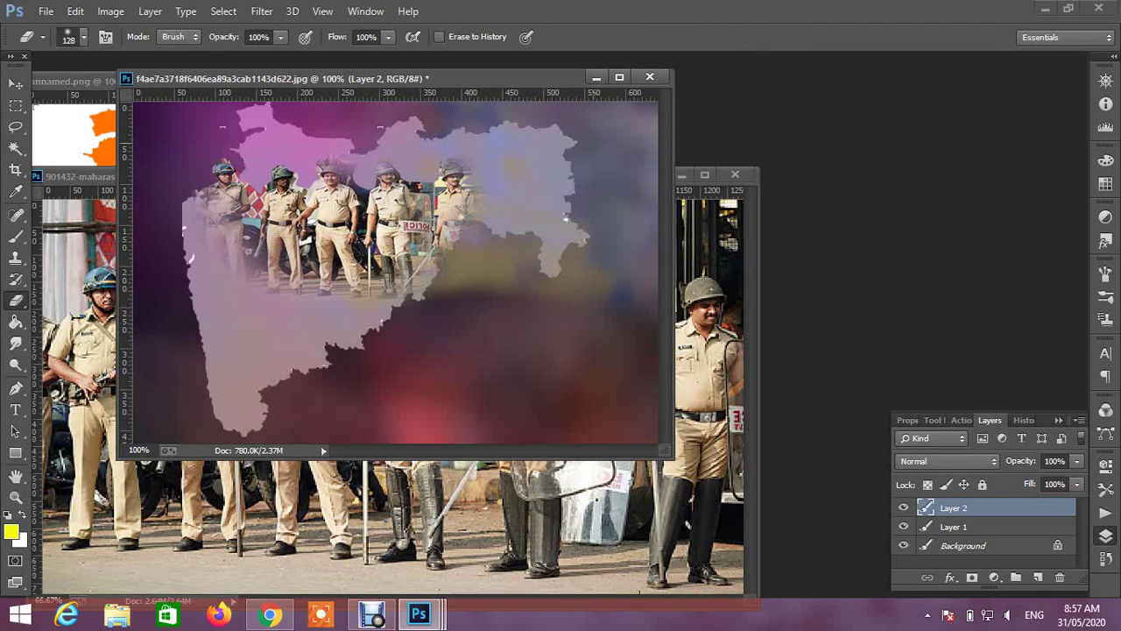
click(946, 460)
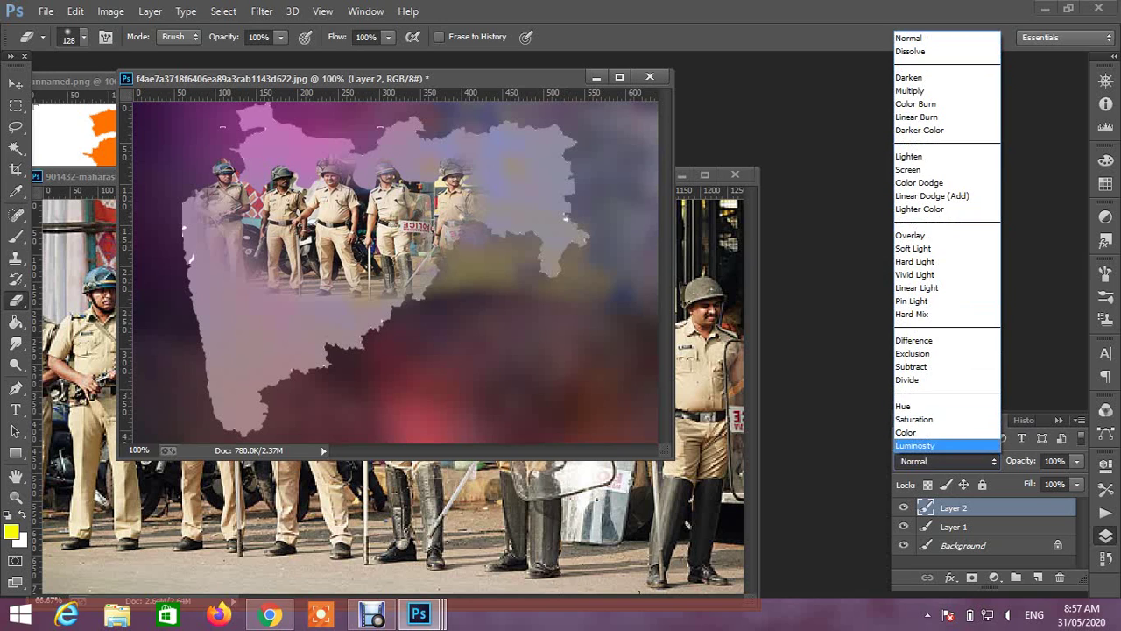
click(941, 441)
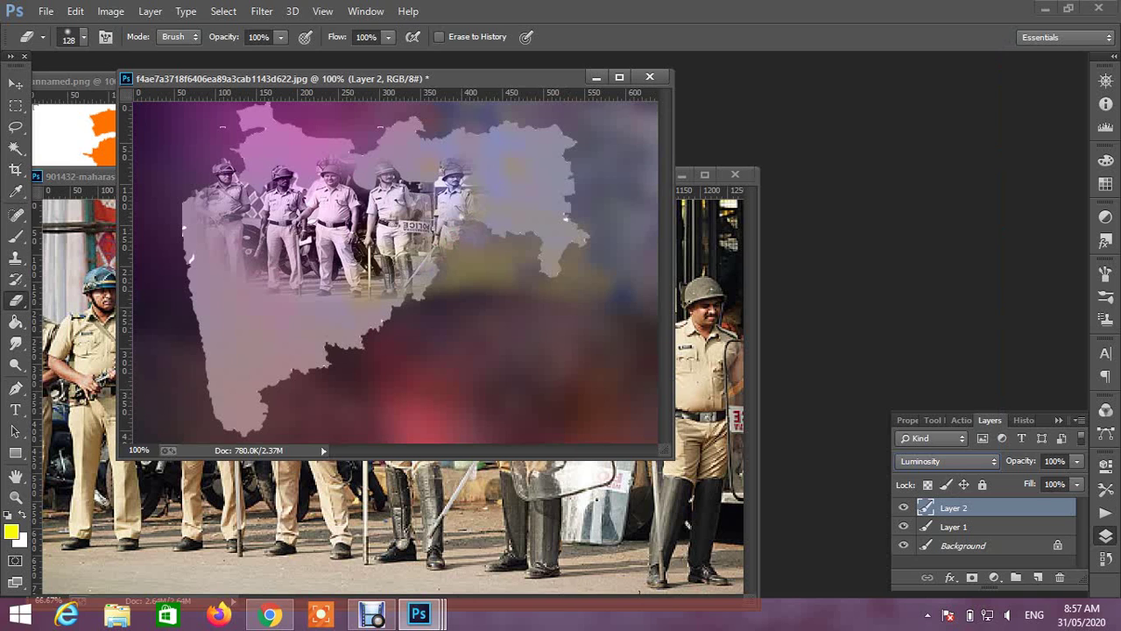
- Open the chained padlock image chain-lock-png-6.png from the aaaditors folder
click(45, 10)
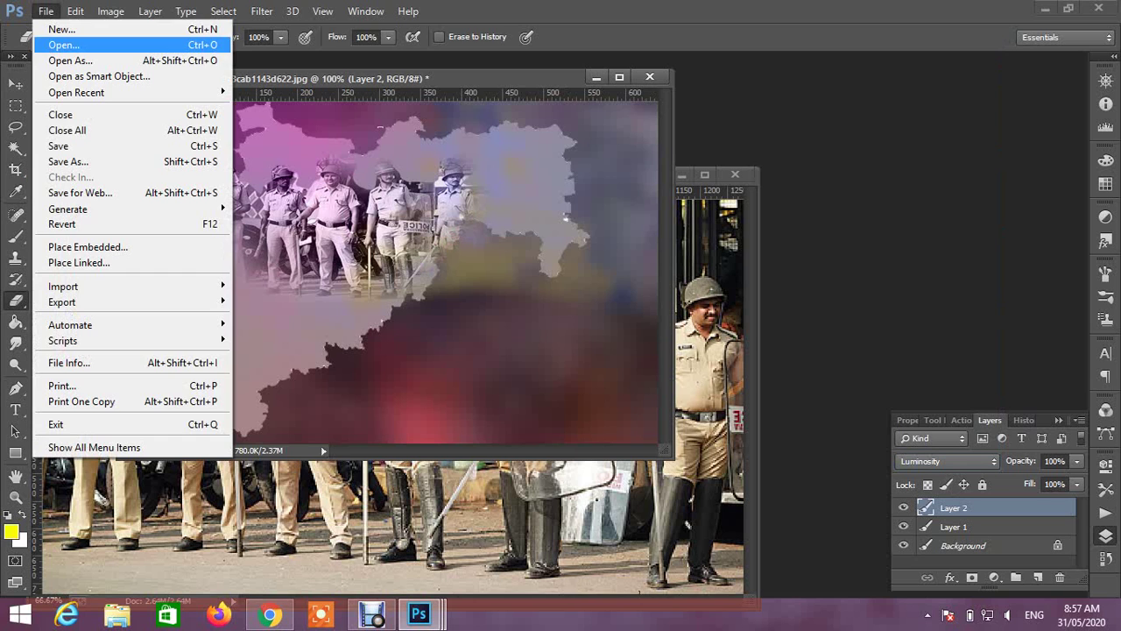
click(65, 42)
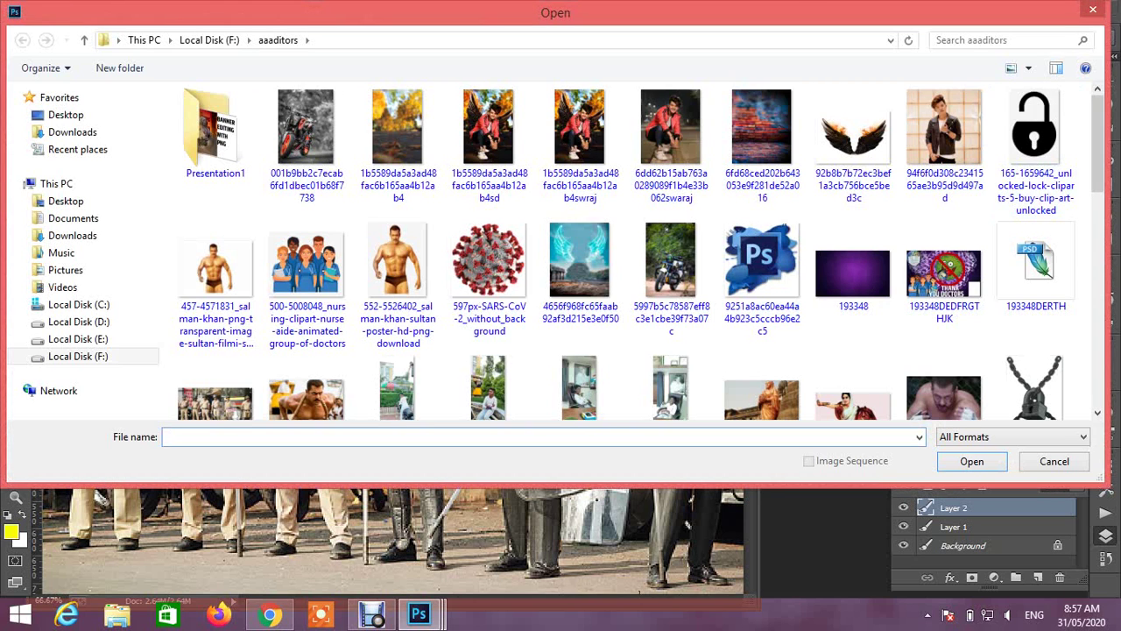
drag(1097, 145, 1097, 166)
double_click(1036, 321)
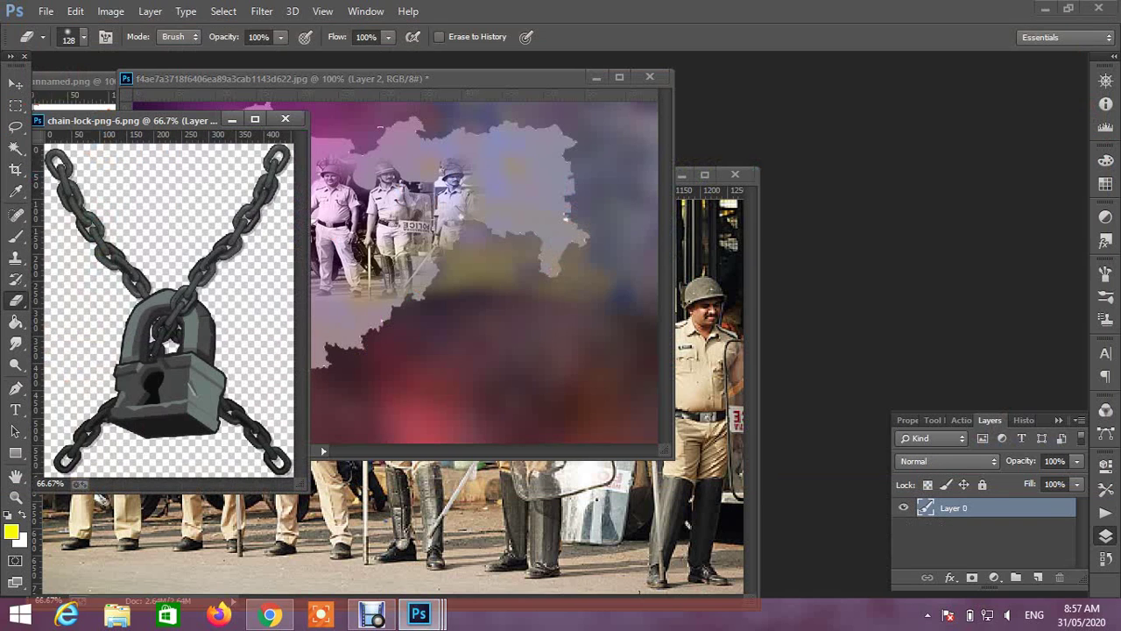
- Bring the chained padlock into the banner and scale it to about 70% width and 63% height over the map and policemen
click(16, 83)
mouse_move(194, 357)
mouse_down()
mouse_move(230, 321)
mouse_move(408, 259)
mouse_move(354, 291)
mouse_move(370, 210)
mouse_up()
drag(556, 424, 442, 239)
drag(351, 98, 376, 298)
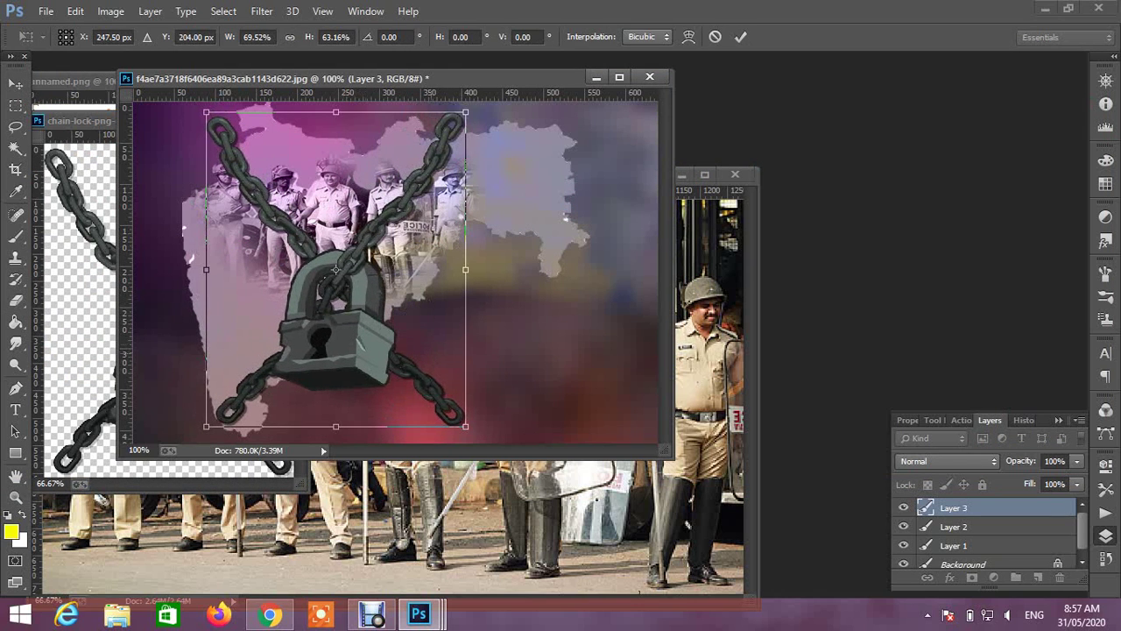
key(e)
key(Return)
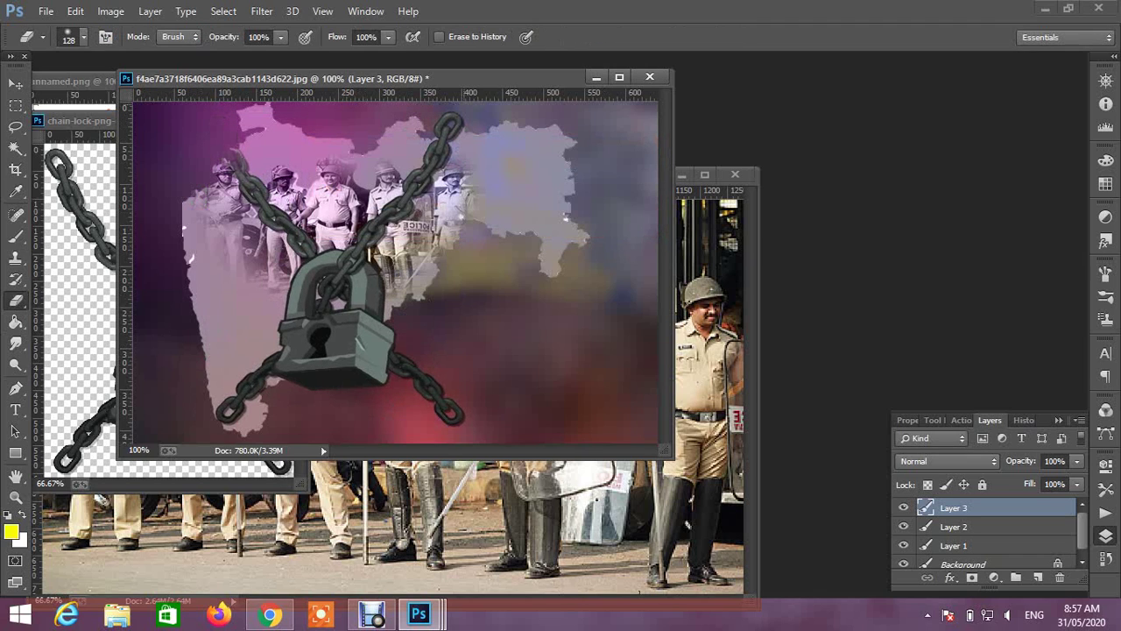
- Fade the outer ends of the padlock's chains and erase the lower right chain with the 128 px Eraser
click(475, 110)
click(470, 109)
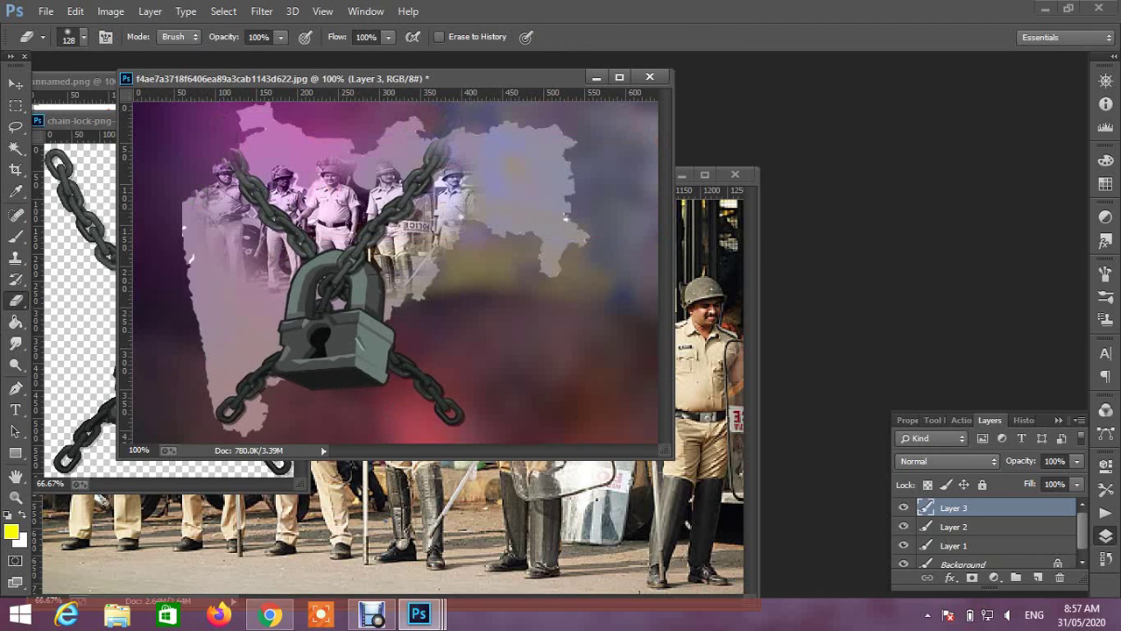
drag(453, 415, 408, 373)
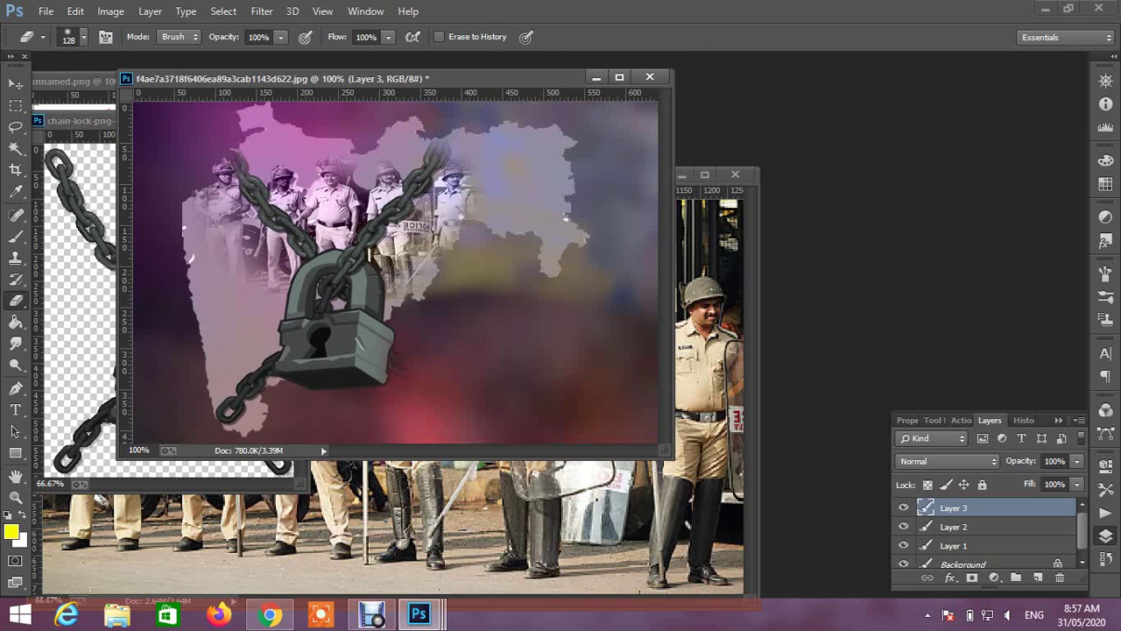
click(223, 424)
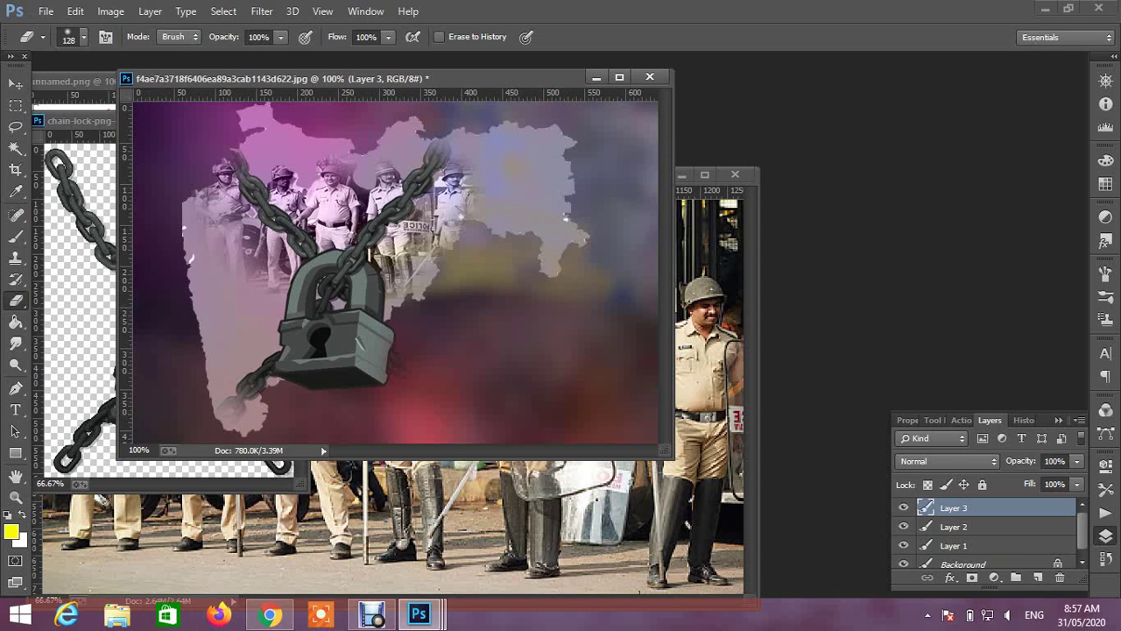
click(371, 613)
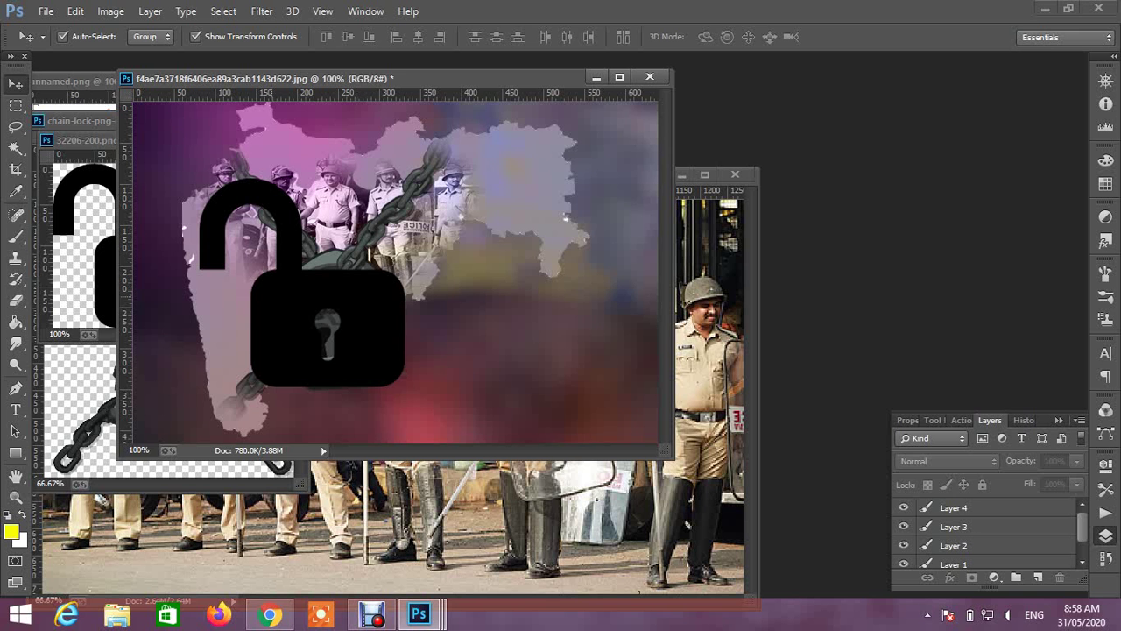
- Scale the open padlock to 90.80% width and 81.50% height and position it over the chained padlock
drag(327, 326, 318, 311)
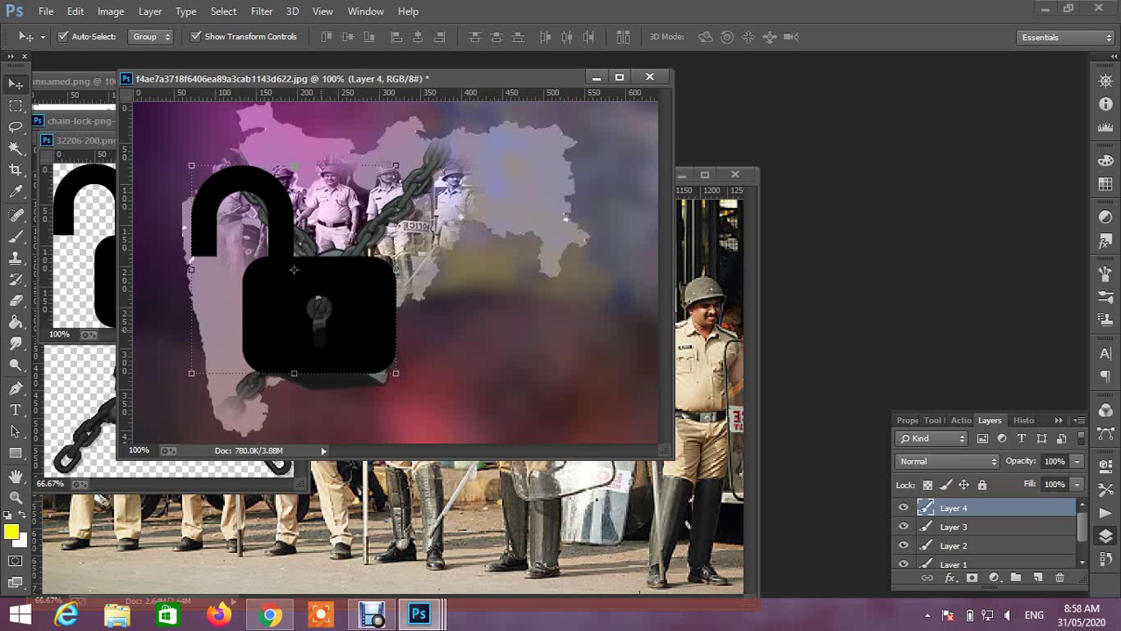
key(ctrl+t)
drag(395, 165, 372, 208)
drag(333, 298, 356, 290)
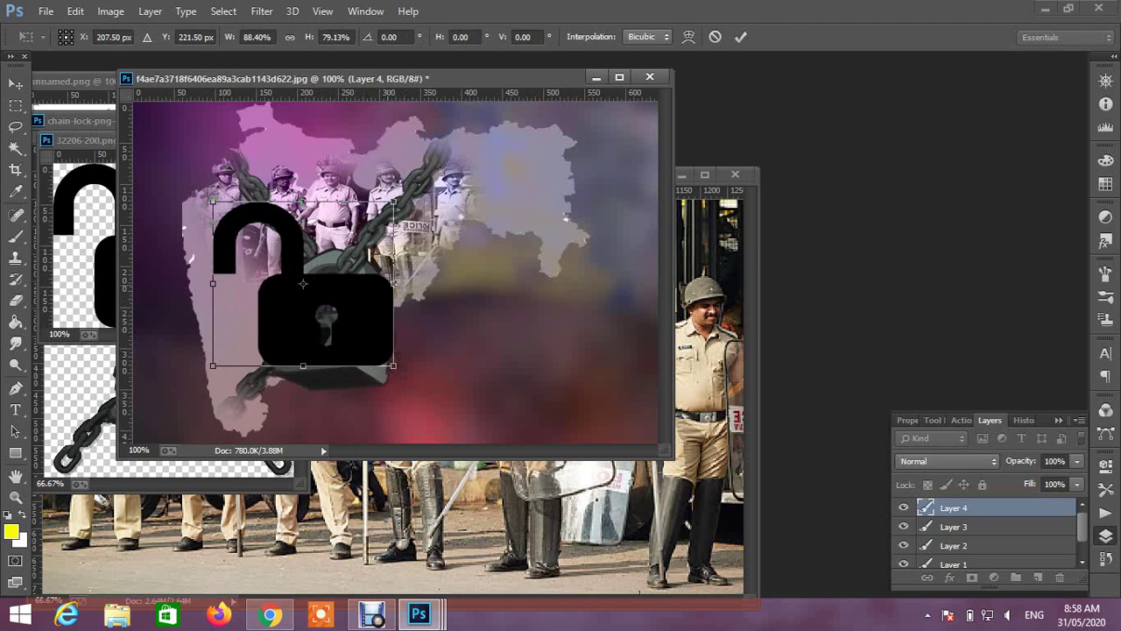
drag(393, 201, 398, 194)
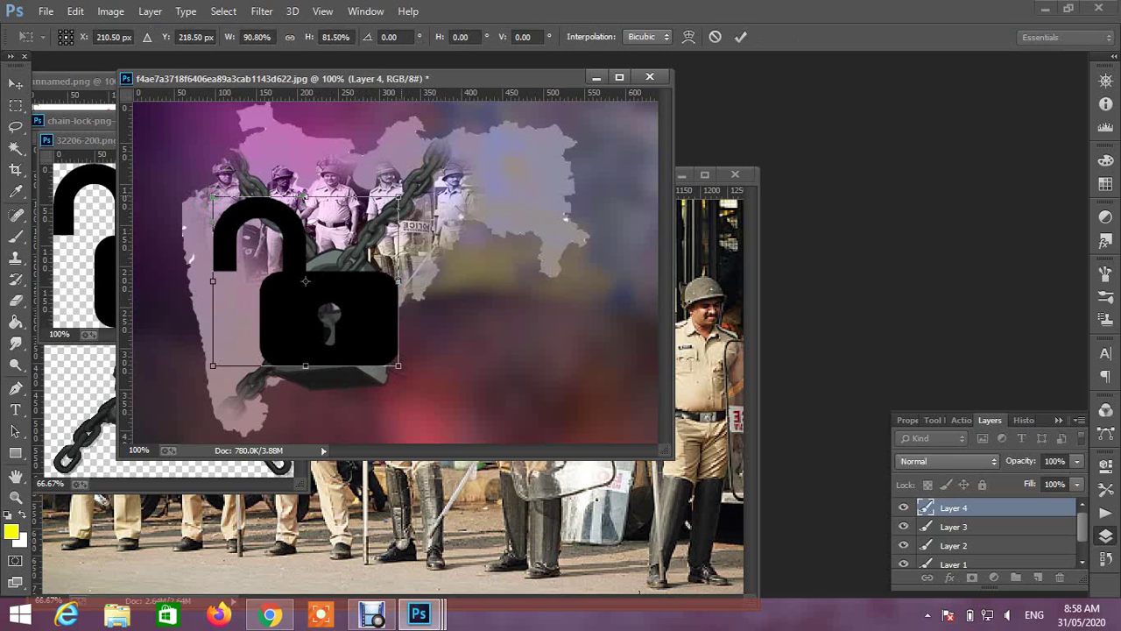
key(Return)
click(554, 313)
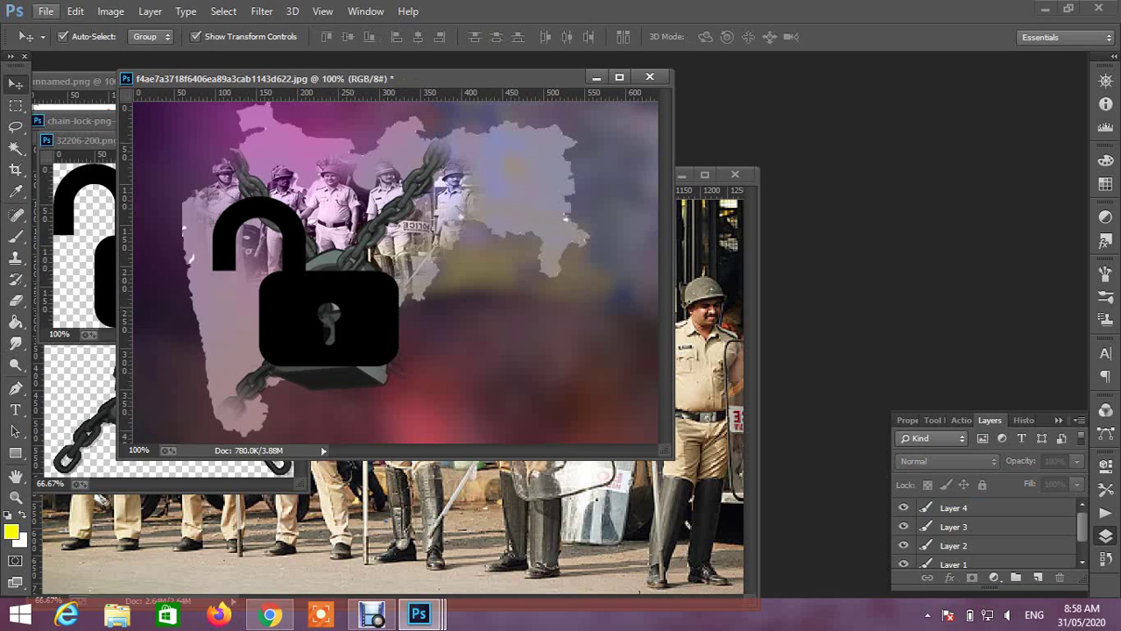
- Open the coronavirus image 597px-SARS-CoV-2_without_background from the aaaditors folder
click(45, 10)
click(63, 45)
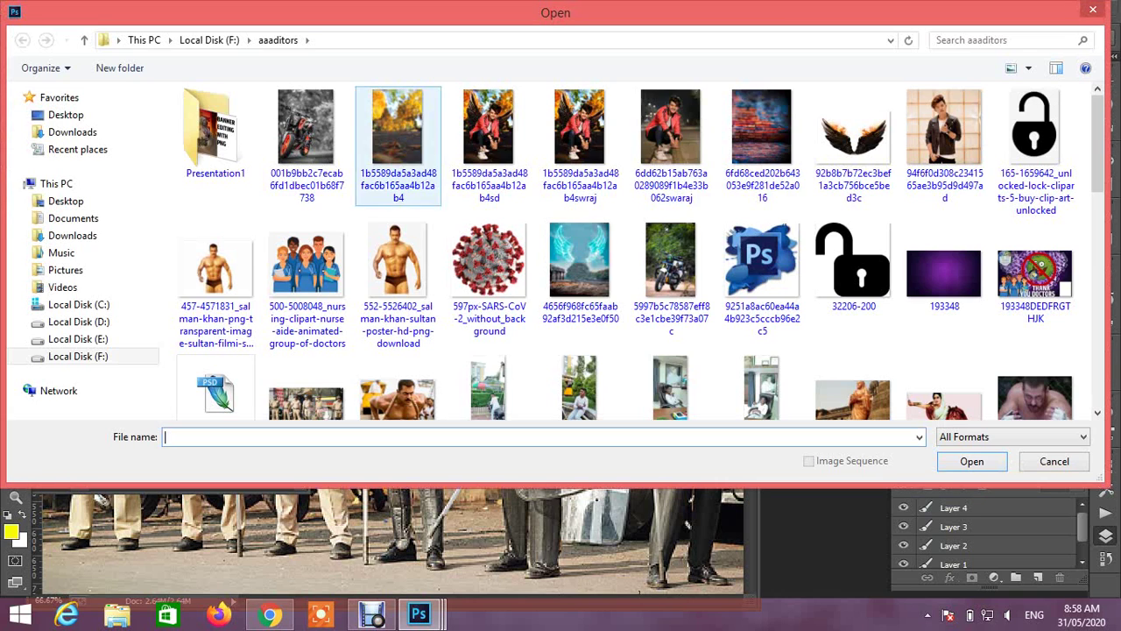
click(489, 272)
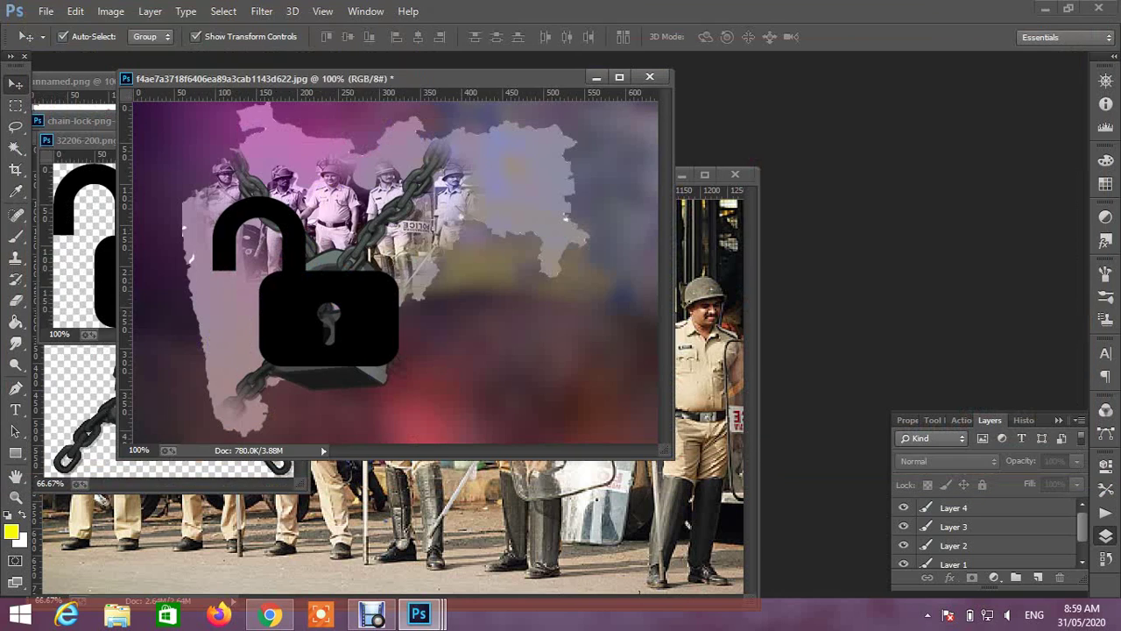
- Bring the coronavirus image into the banner and scale it to 27.30% width and 23.21% height over the map's upper right part
drag(326, 226, 627, 143)
drag(609, 197, 362, 317)
drag(614, 138, 339, 340)
drag(249, 411, 488, 200)
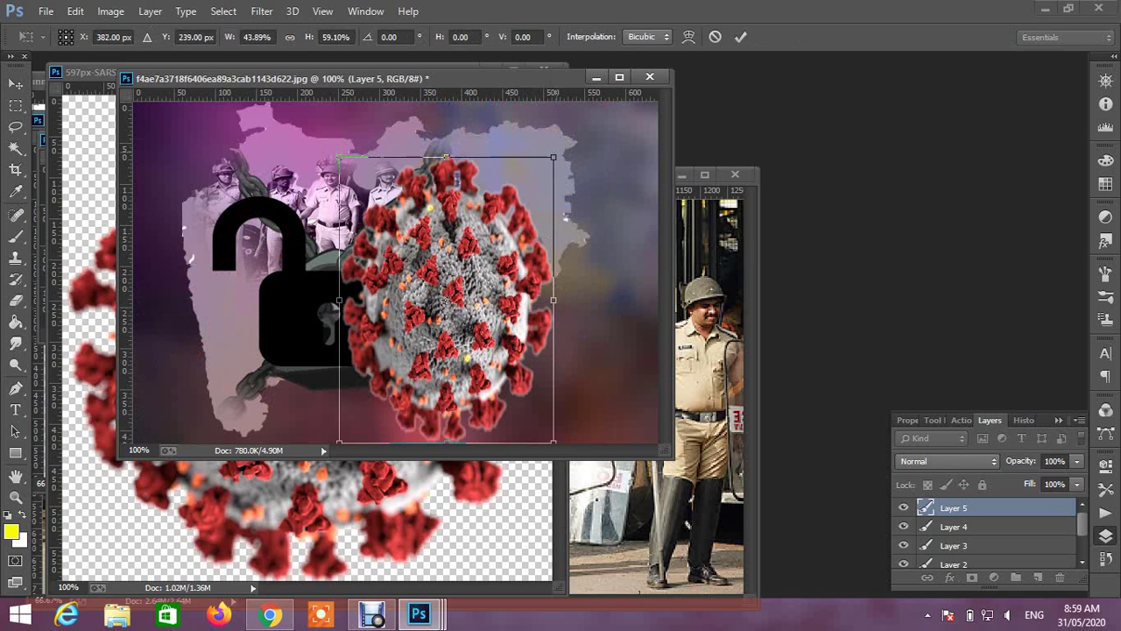
drag(553, 154, 572, 242)
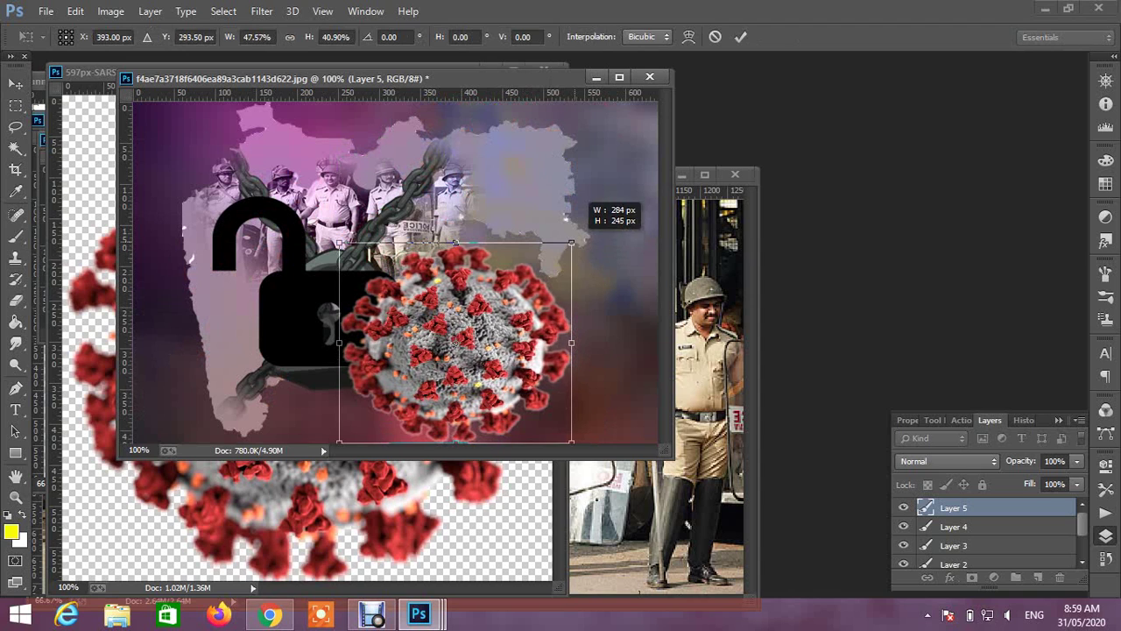
drag(472, 346, 533, 200)
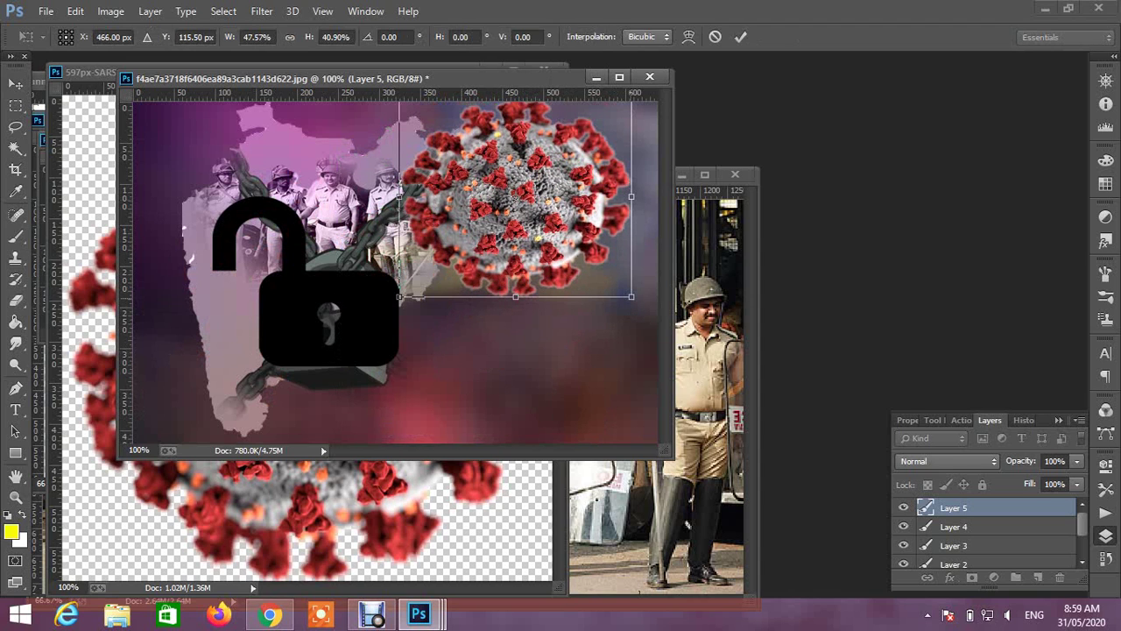
drag(631, 297, 532, 209)
drag(481, 106, 523, 128)
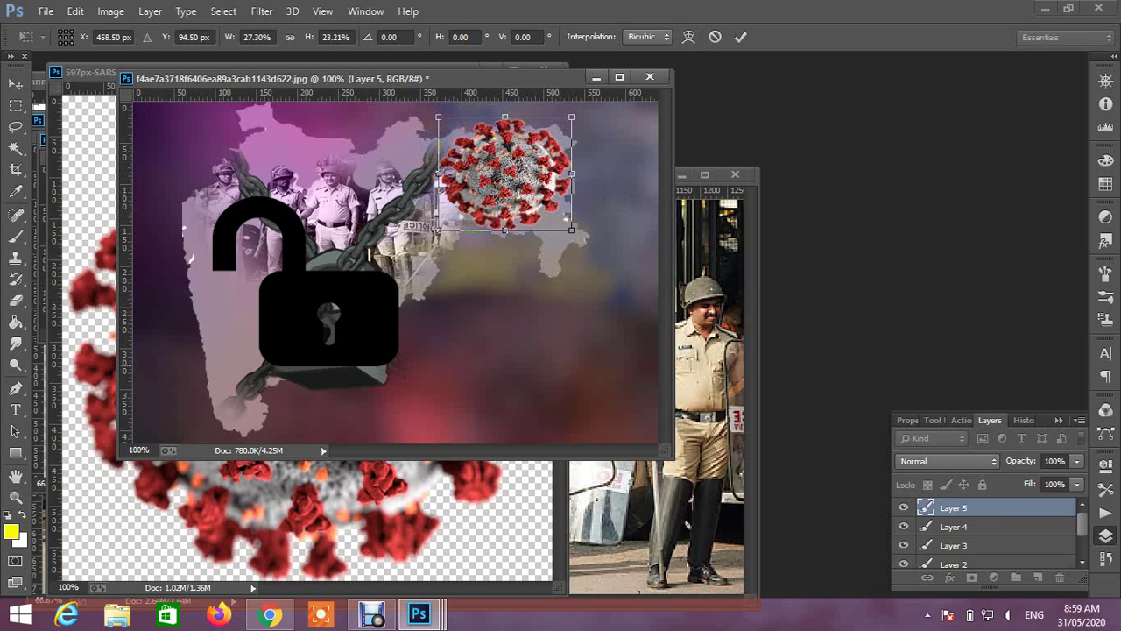
key(Return)
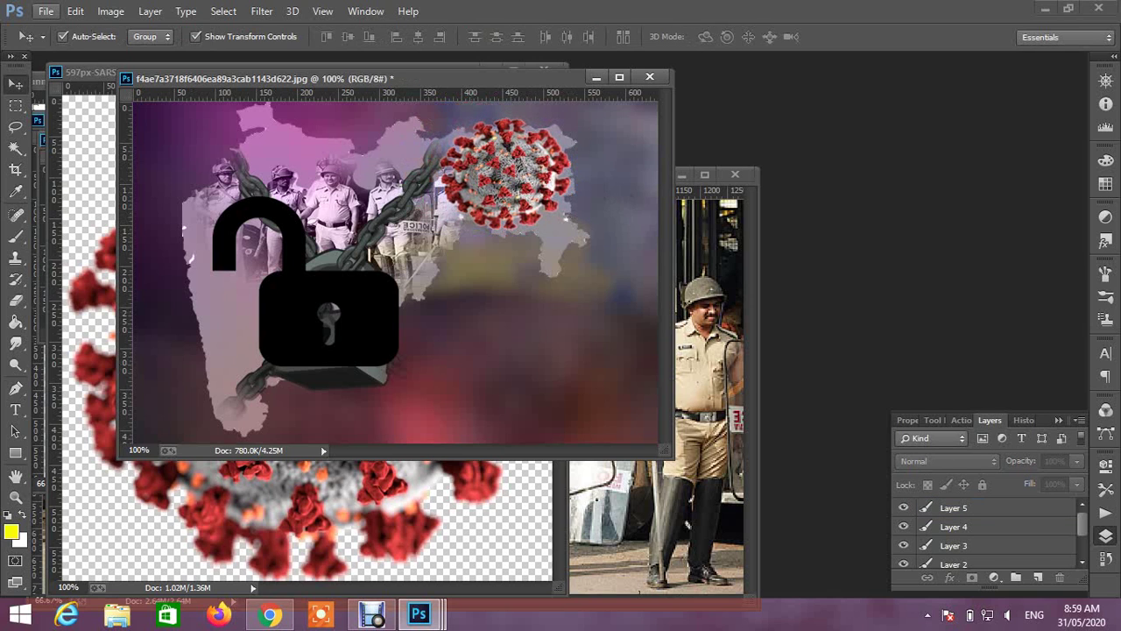
- Open the hqdefault image of the seated man in the blue shirt from the aaaditors folder
click(45, 11)
click(54, 45)
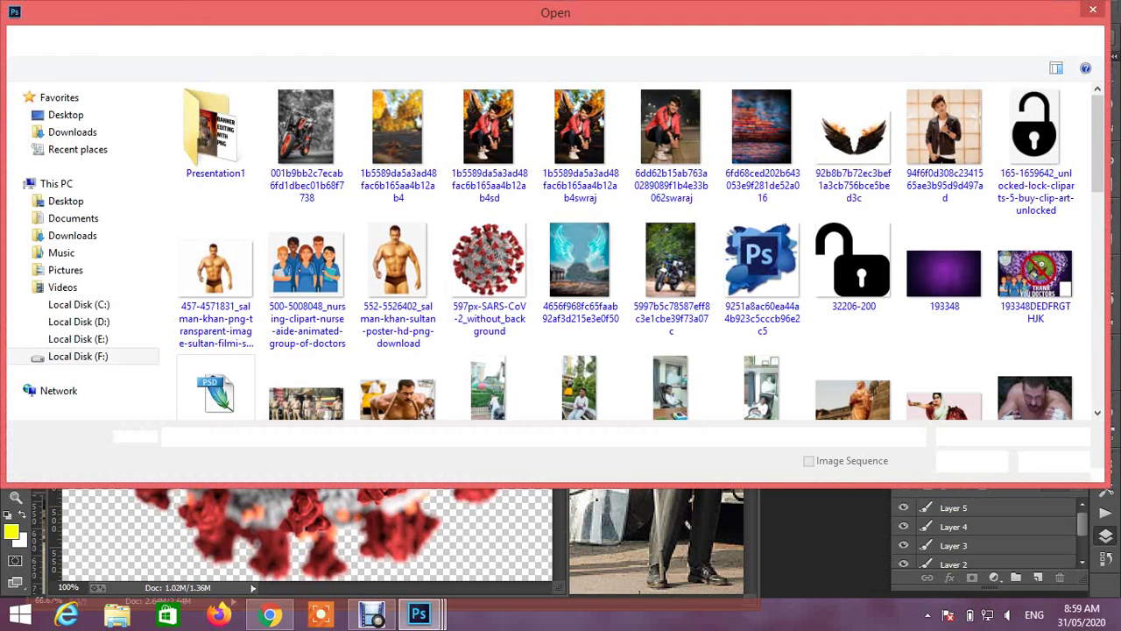
drag(1098, 134, 1097, 174)
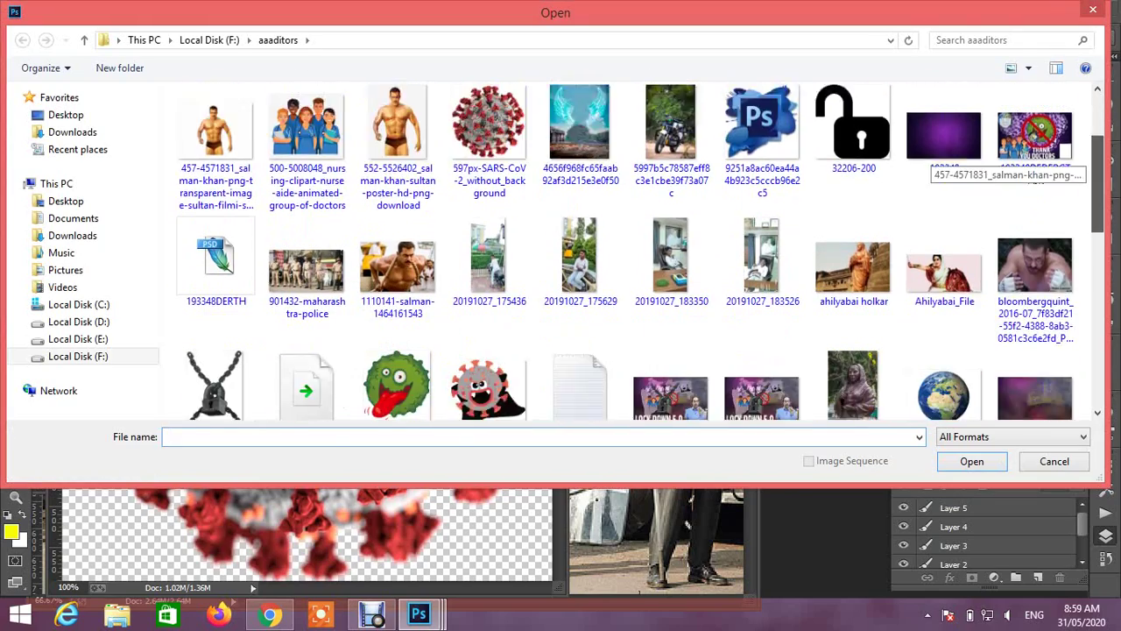
scroll(928, 167, down, 4)
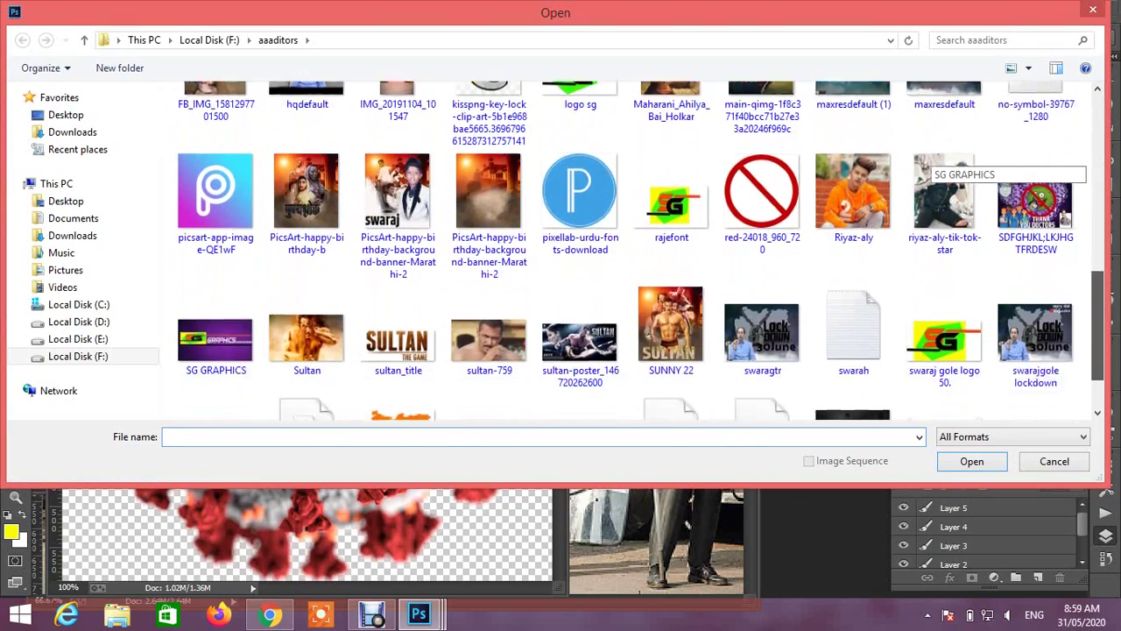
scroll(928, 166, down, 1)
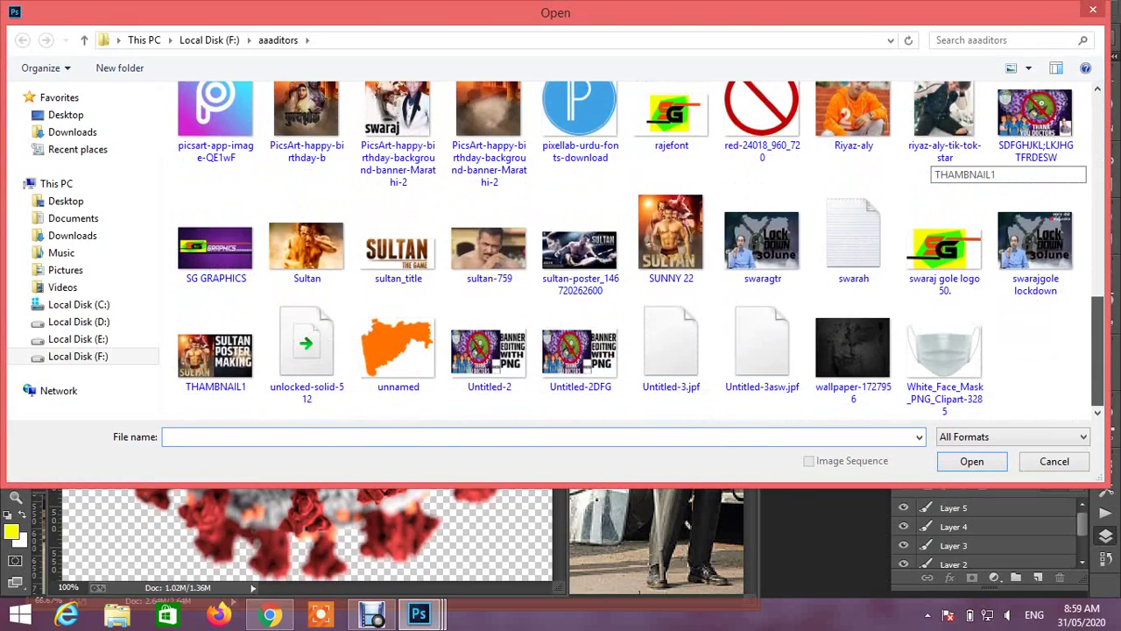
drag(1097, 368, 1098, 322)
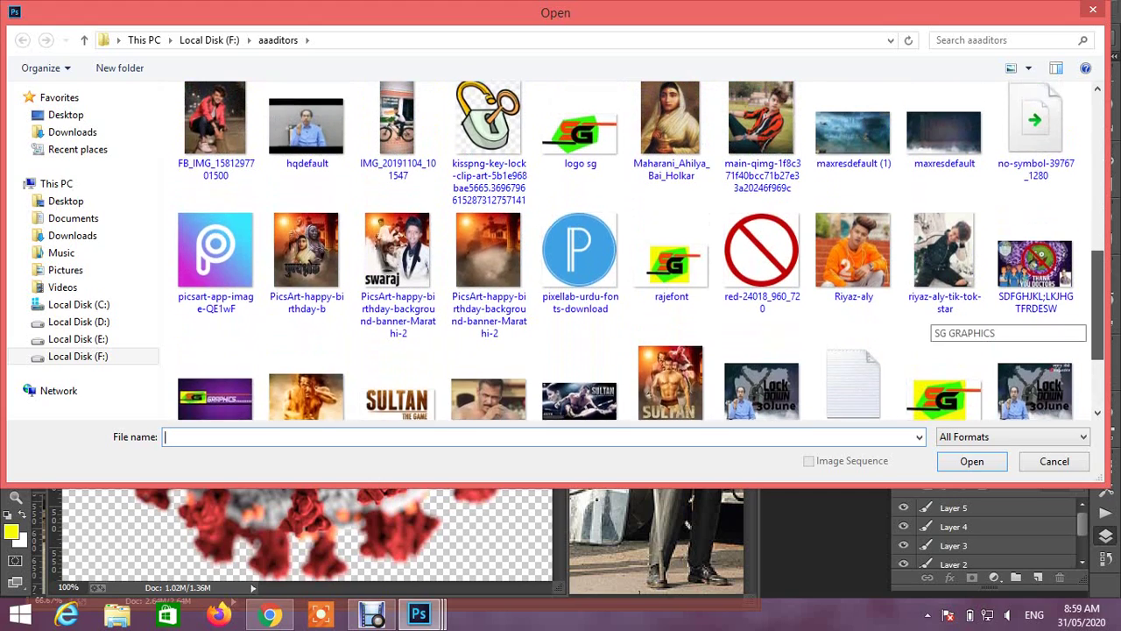
scroll(639, 250, up, 1)
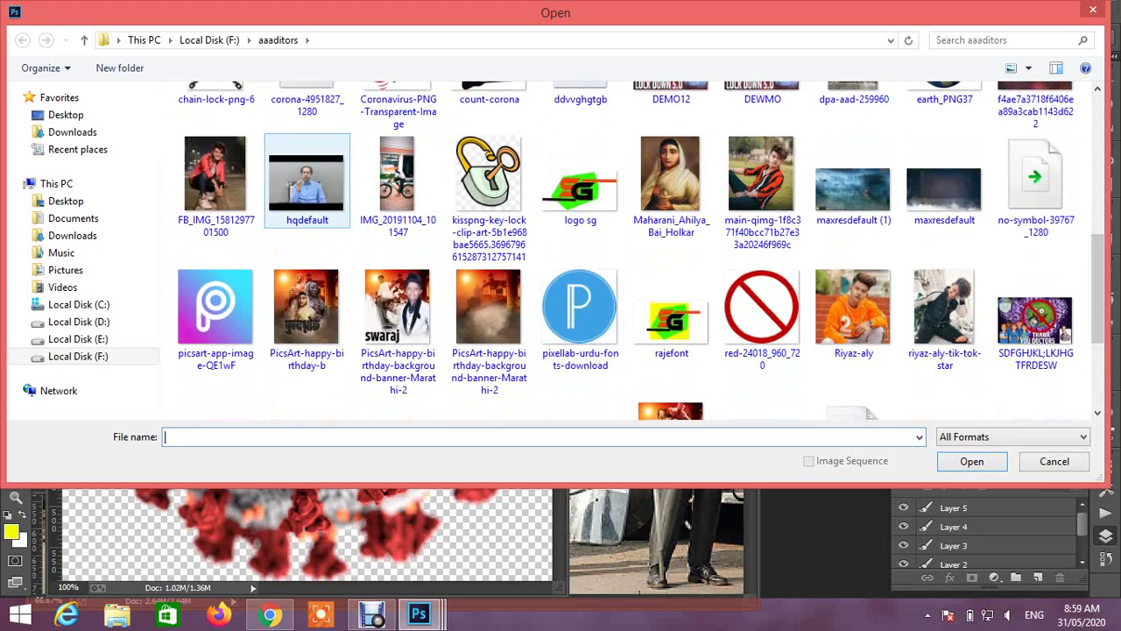
double_click(306, 184)
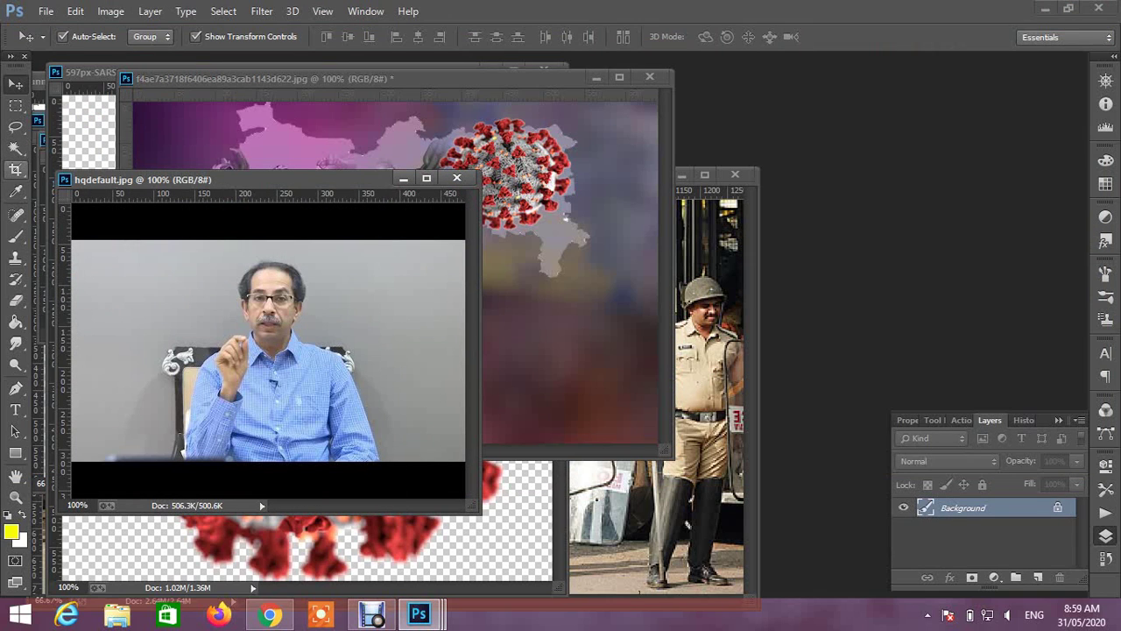
- Select the seated man, including his chair, with the Quick Selection tool at brush size 30
key(i)
click(15, 147)
click(98, 146)
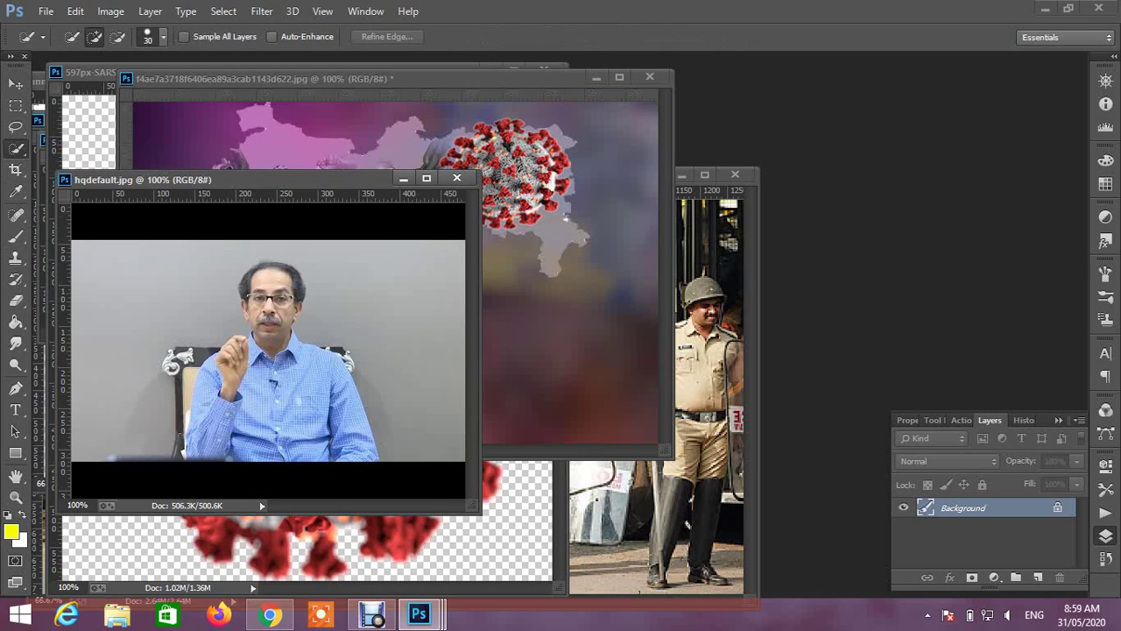
mouse_move(265, 277)
mouse_down()
mouse_move(268, 369)
mouse_move(235, 371)
mouse_move(210, 401)
mouse_up()
drag(180, 364, 184, 355)
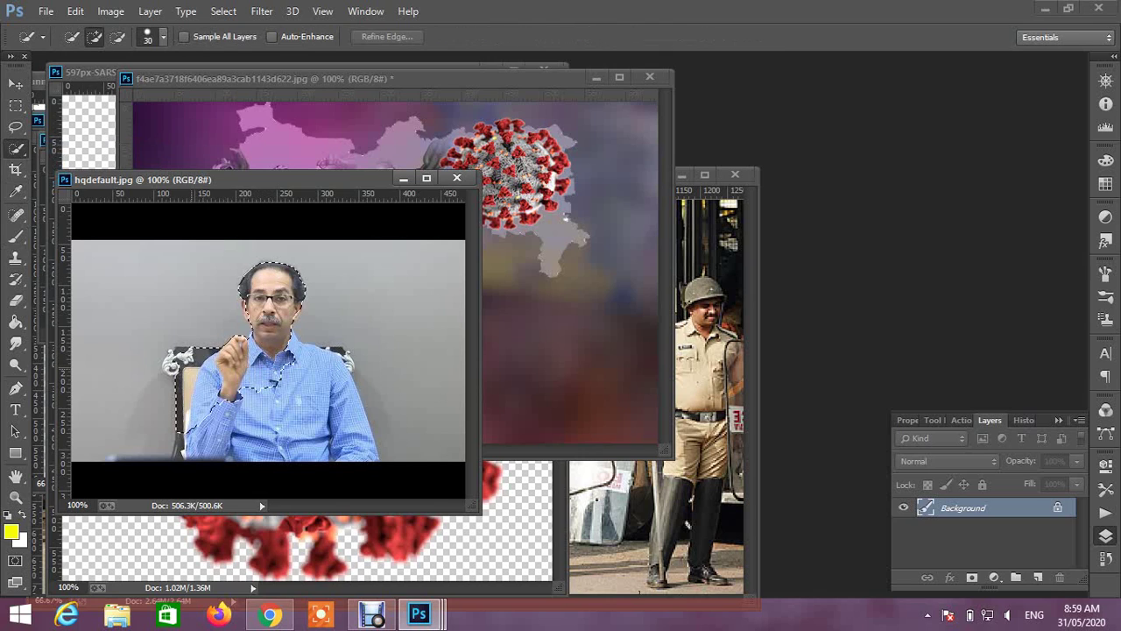
mouse_move(213, 411)
mouse_down()
mouse_move(241, 447)
mouse_move(317, 431)
mouse_move(368, 449)
mouse_move(314, 350)
mouse_move(326, 444)
mouse_up()
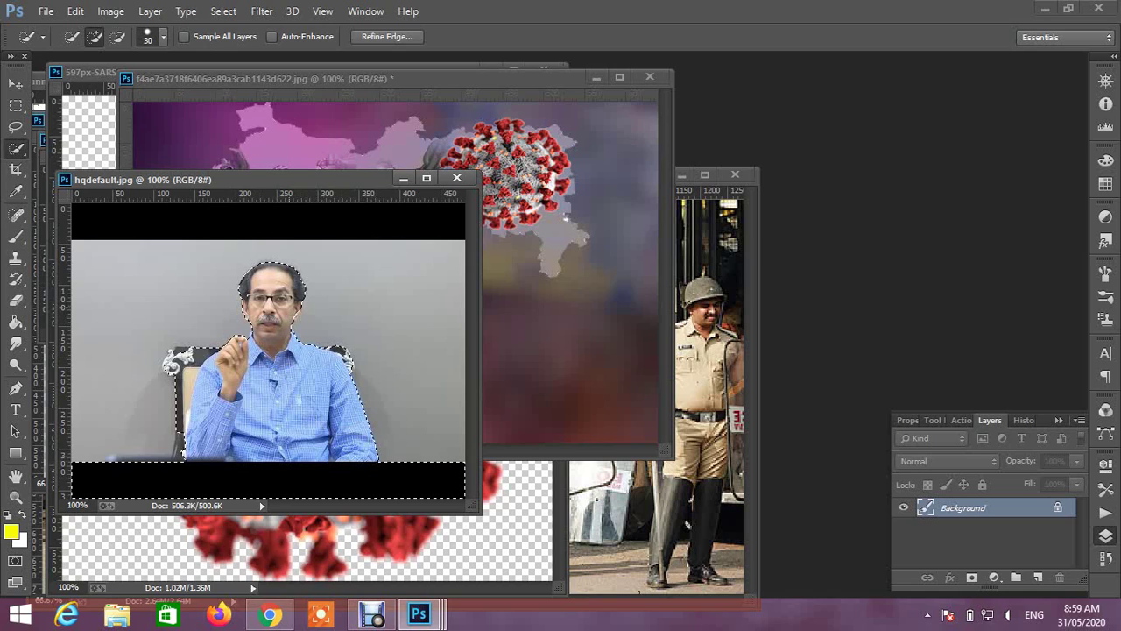
- Move the selected man into the banner and place him in its lower right corner below the virus
click(16, 84)
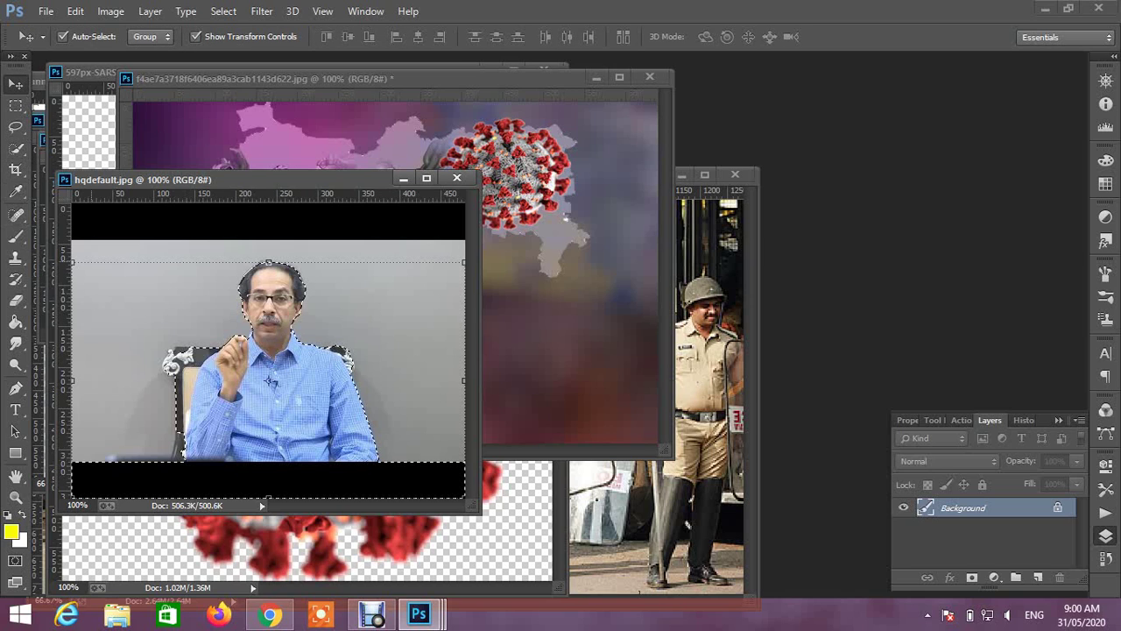
drag(270, 381, 574, 366)
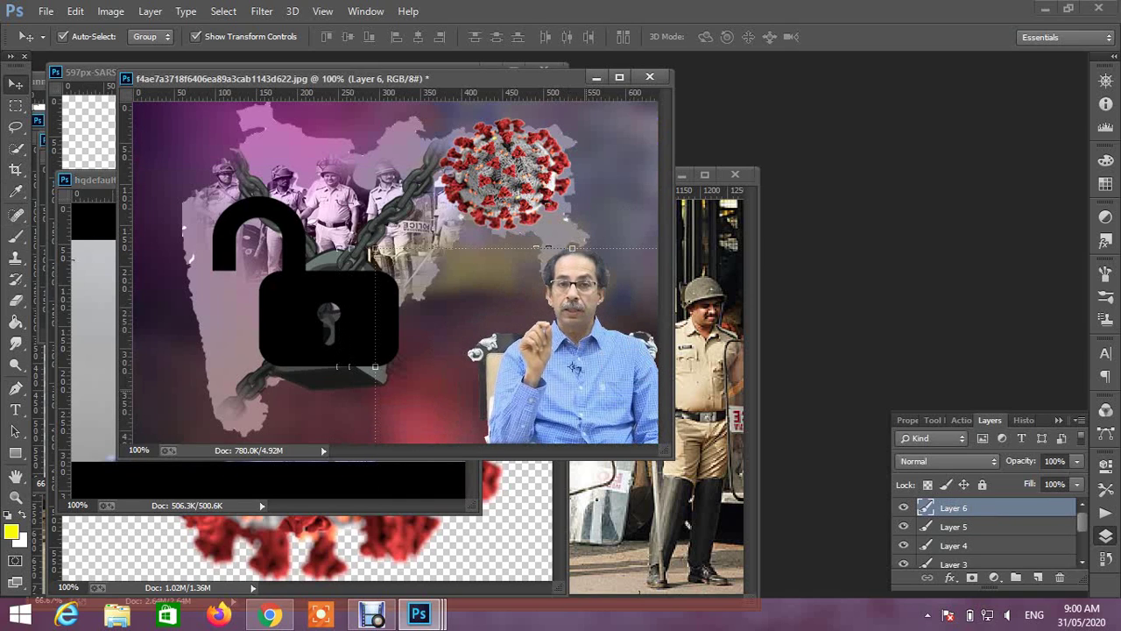
click(494, 383)
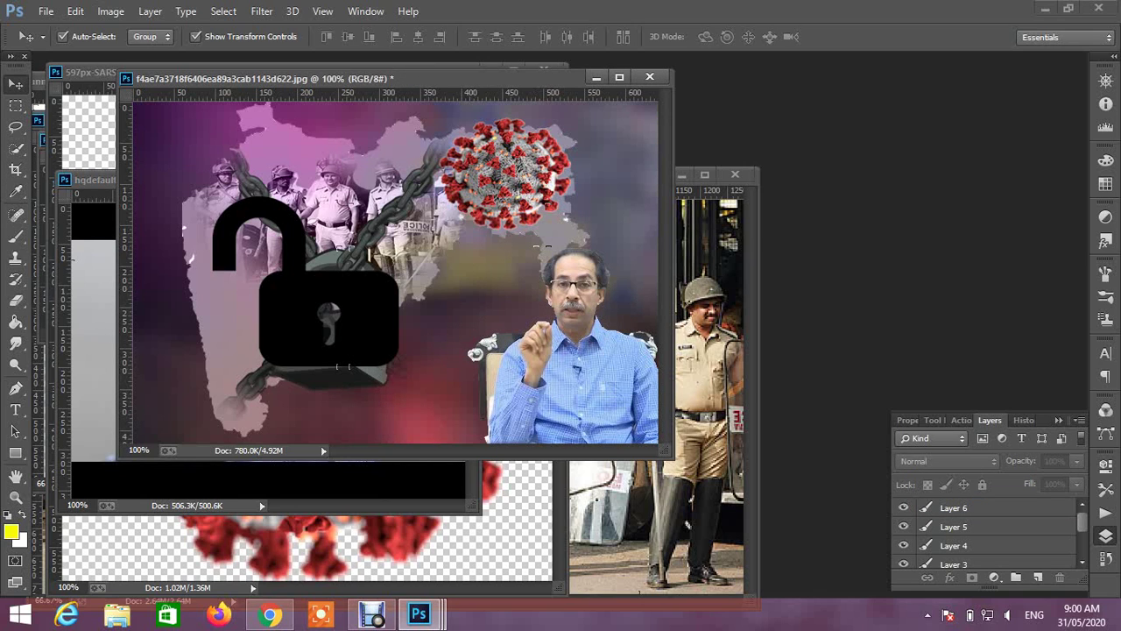
- Start a text layer over the lower part of the map and set the foreground colour to off-white
click(46, 10)
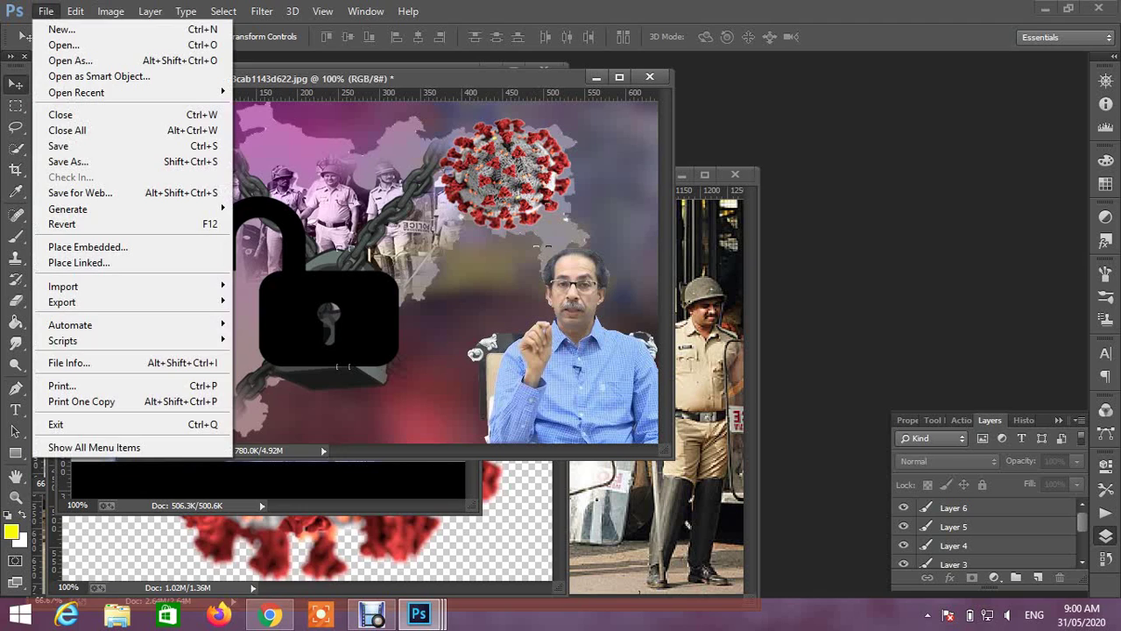
click(15, 409)
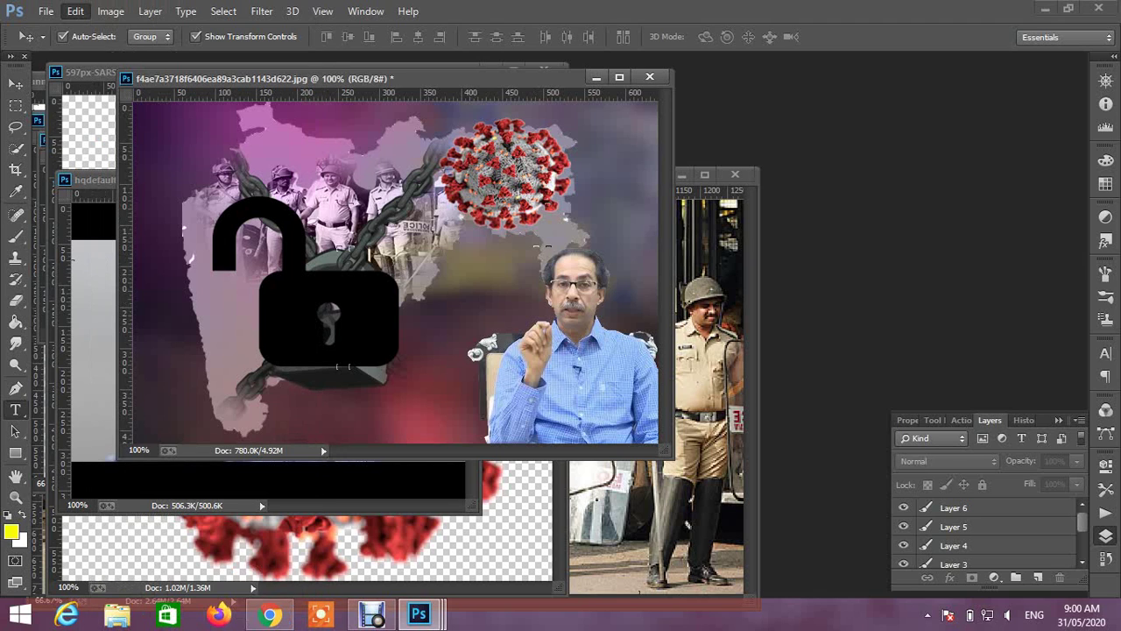
key(t)
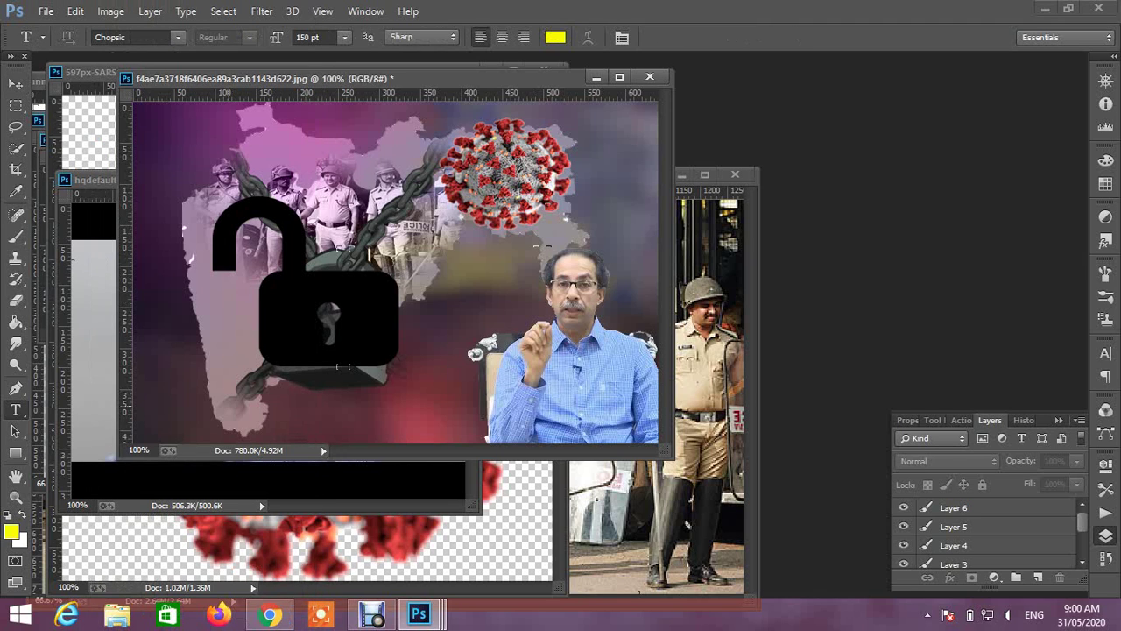
click(228, 386)
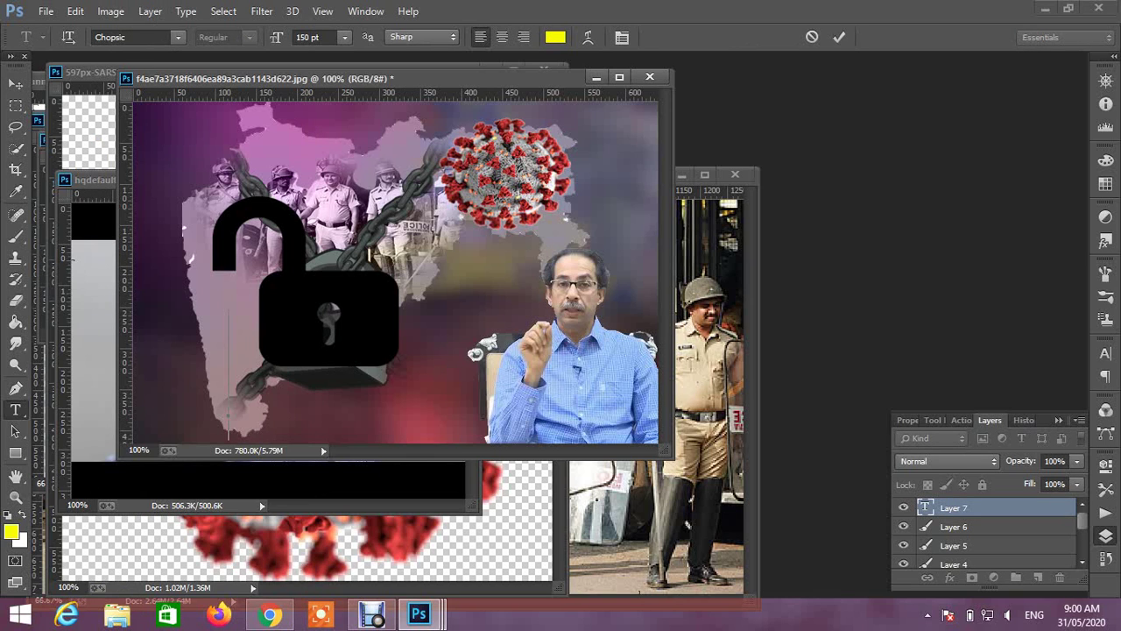
click(11, 531)
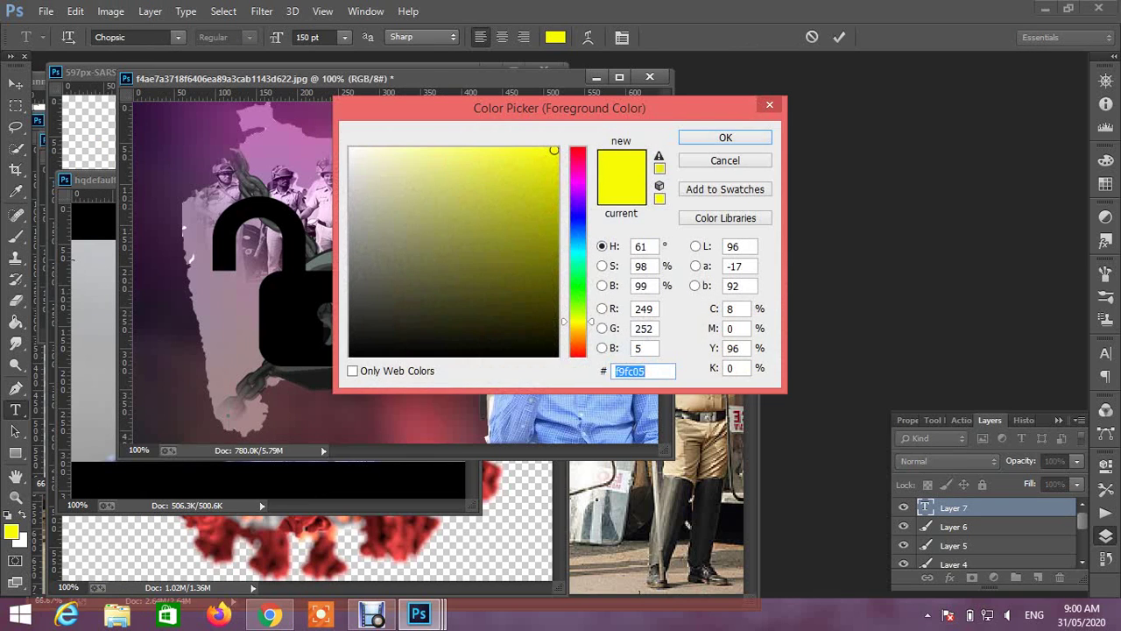
text(f5f5ed)
key(Return)
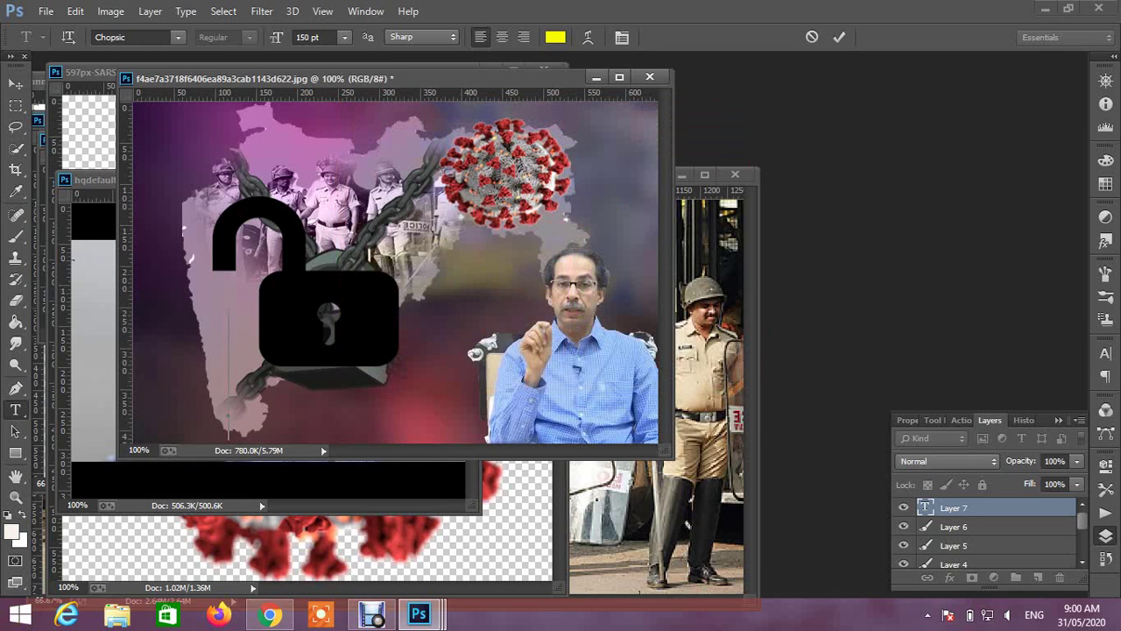
text(U)
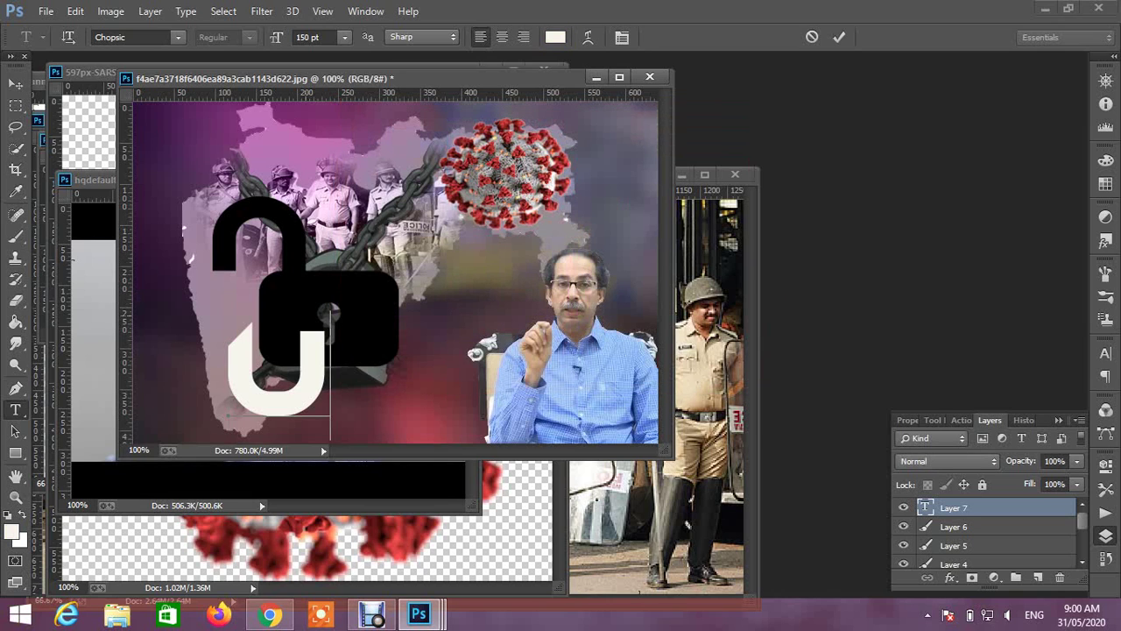
text(N)
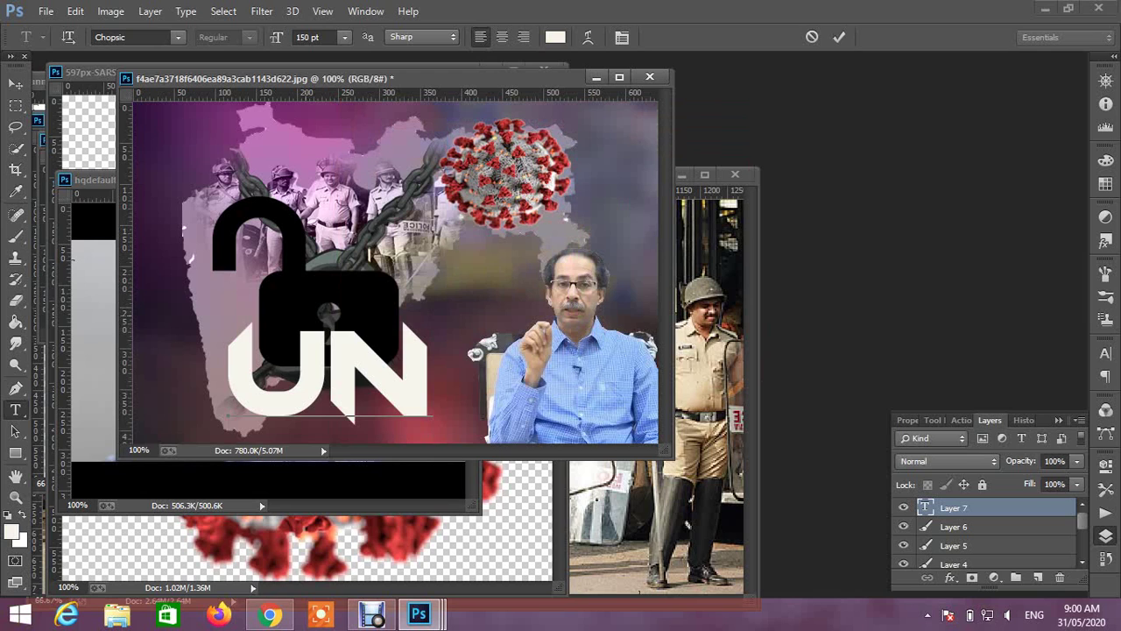
key(BackSpace)
key(BackSpace)
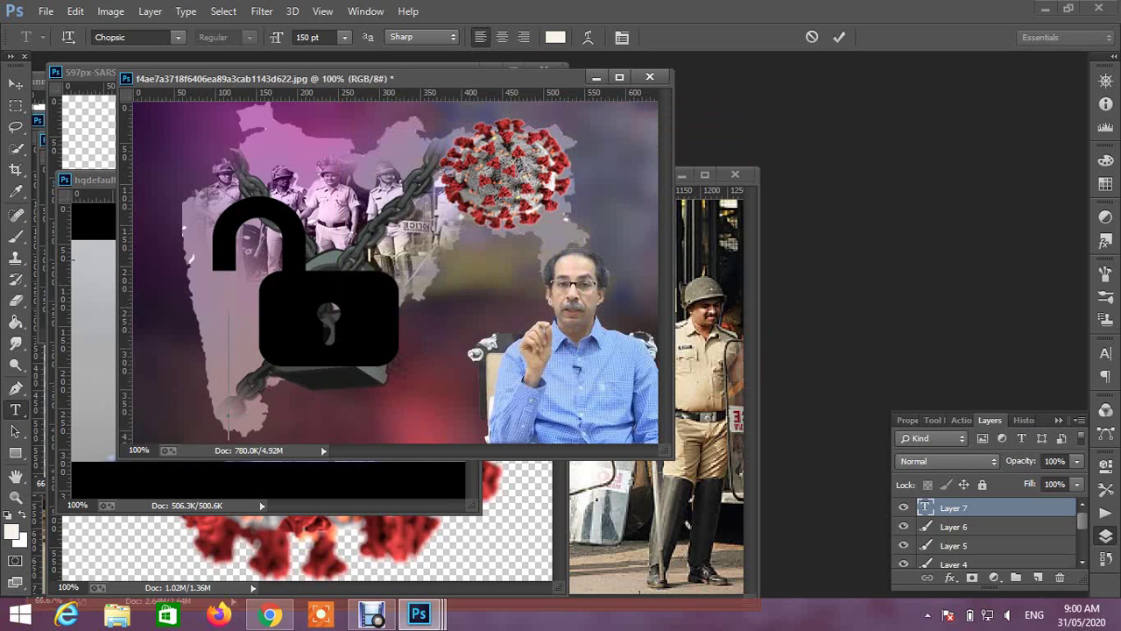
- Set the new text layer's font to Elephant Regular
click(178, 38)
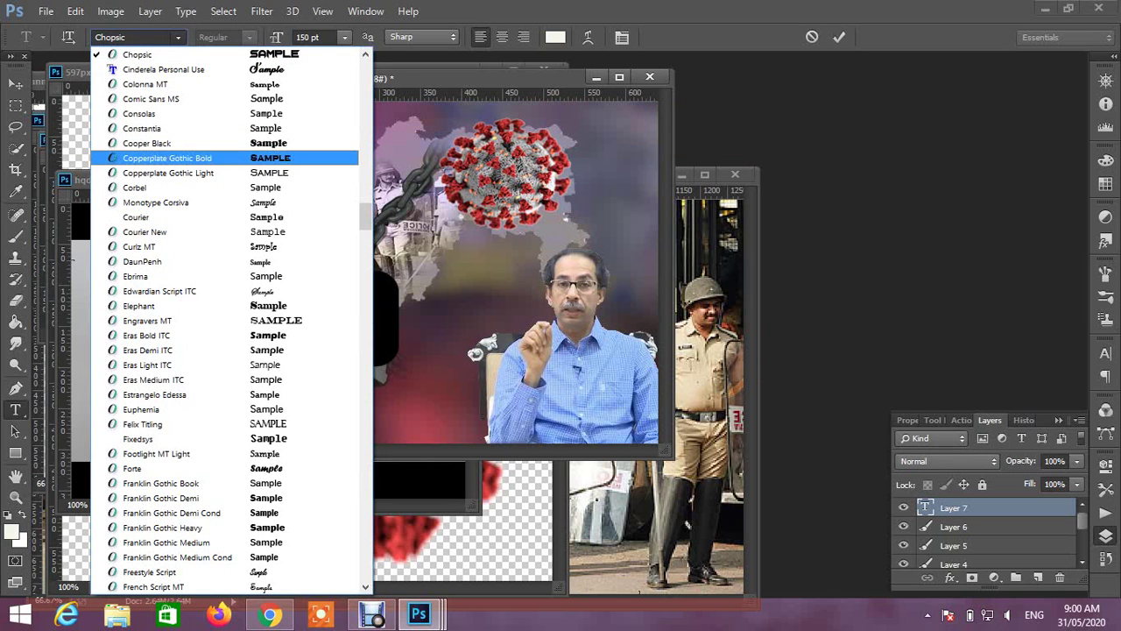
key(Up)
key(Up)
key(Up)
key(Up)
key(Up)
key(Up)
key(Up)
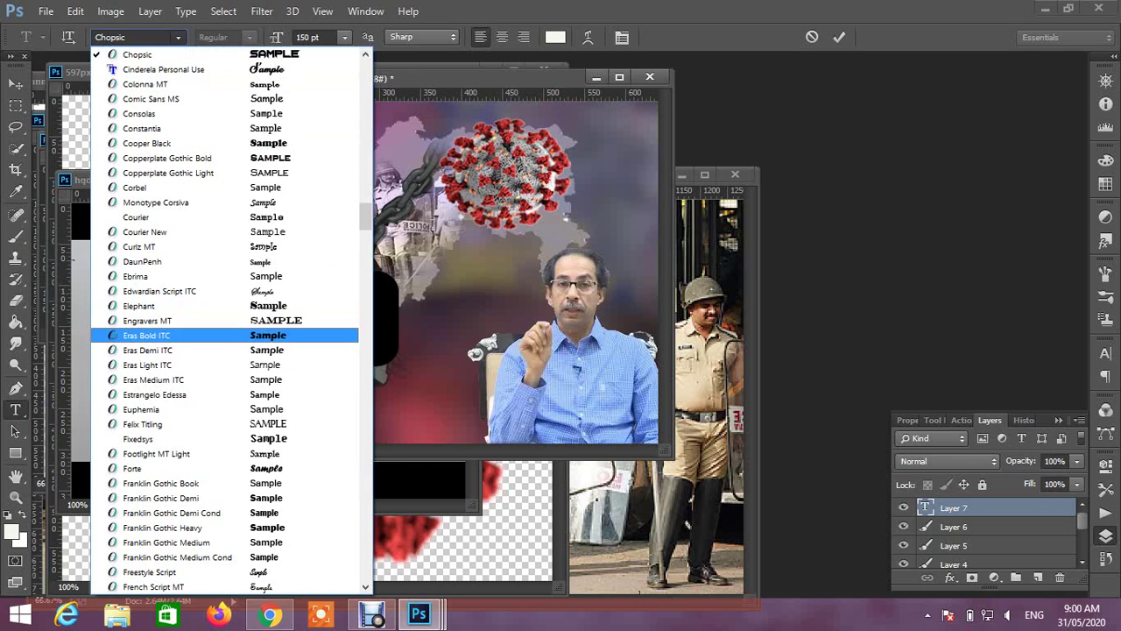
key(Up)
key(Up)
key(Return)
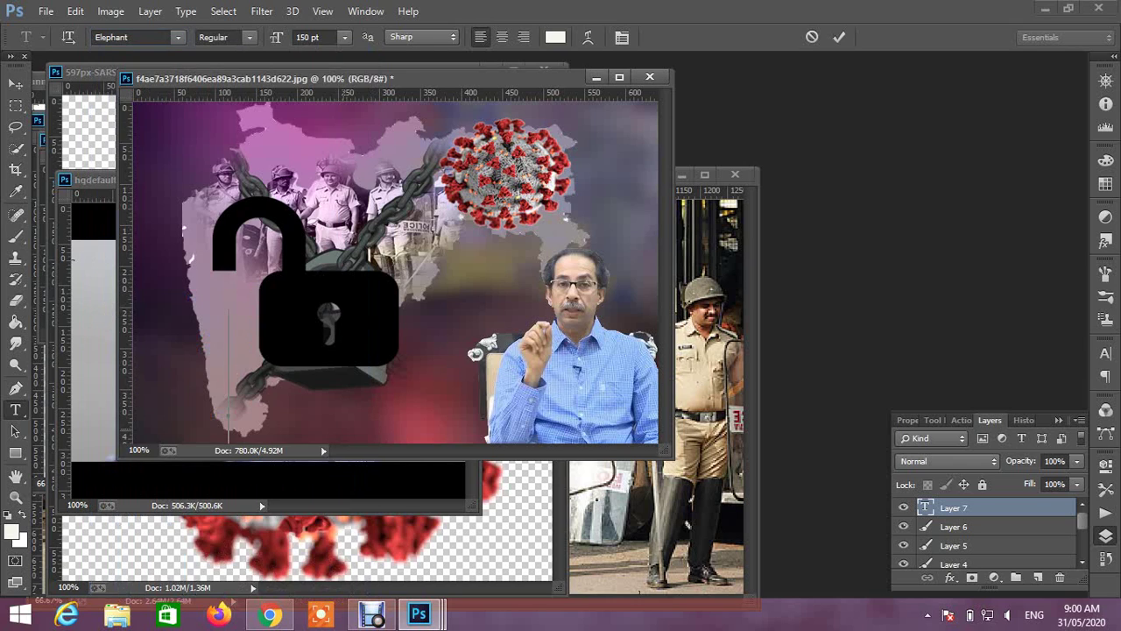
- Enter the title text "Unlock maharashtra 1" on the new text layer
text(u)
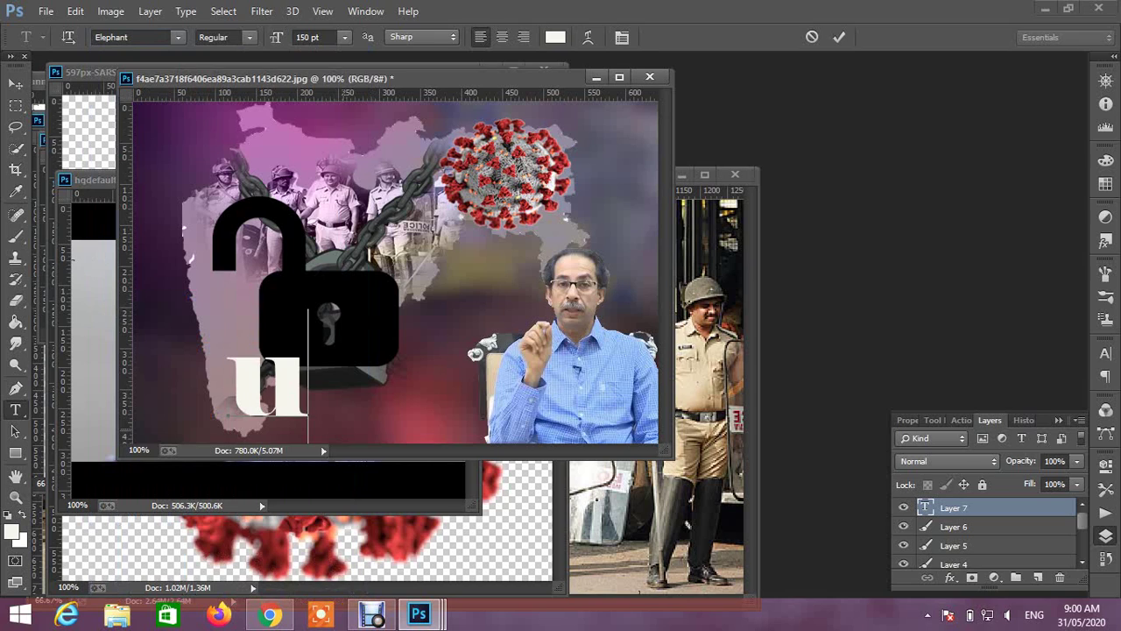
key(BackSpace)
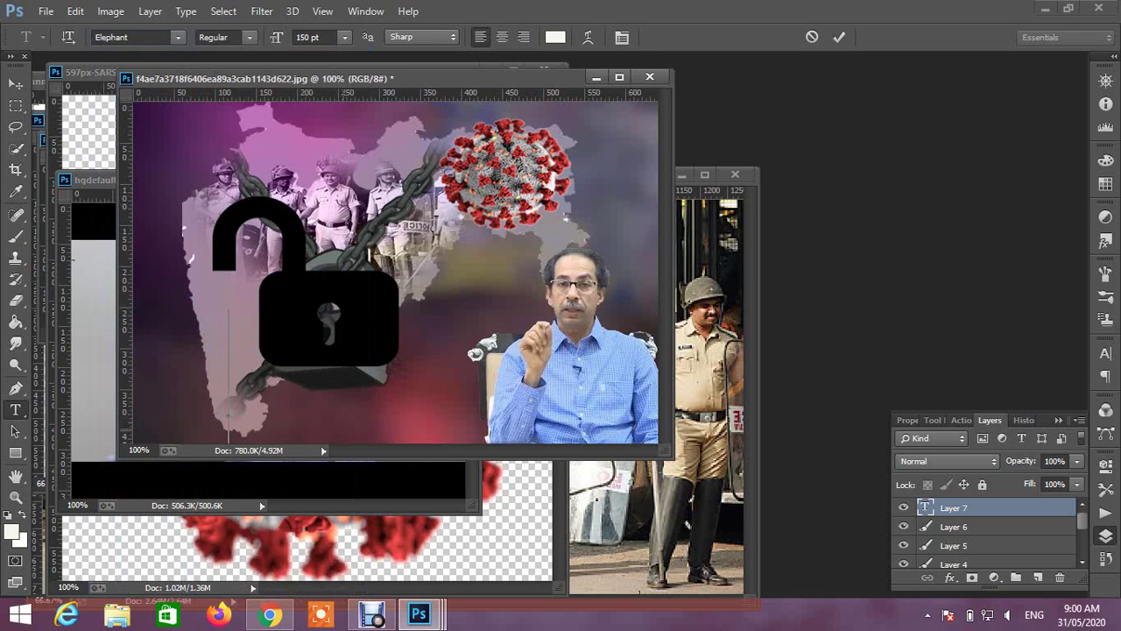
text(U)
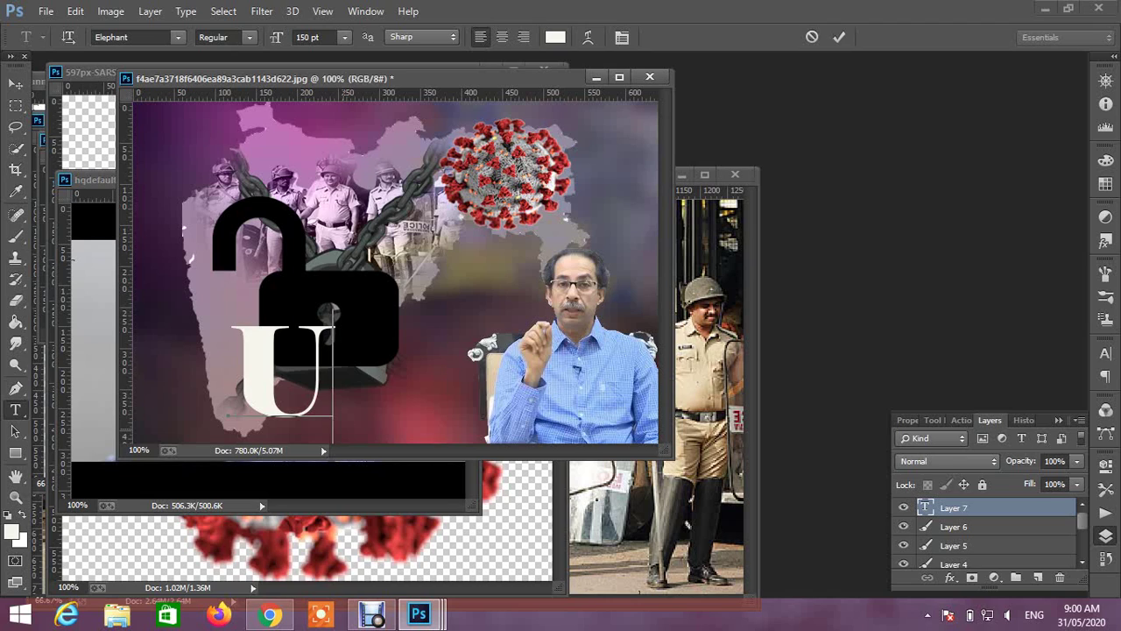
text(nloc)
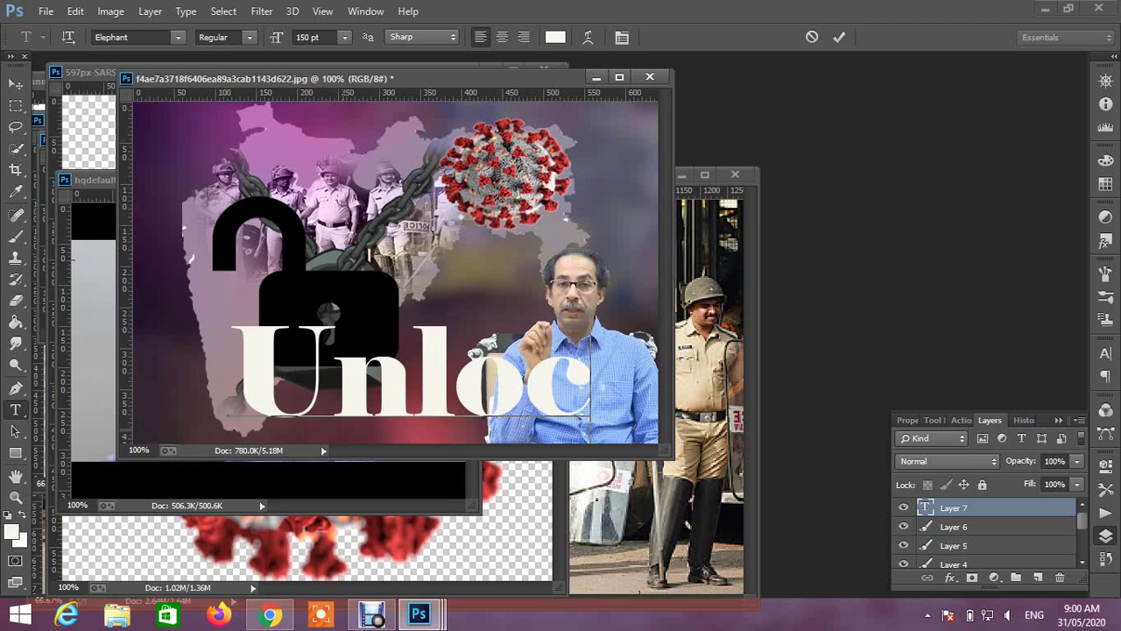
text(k)
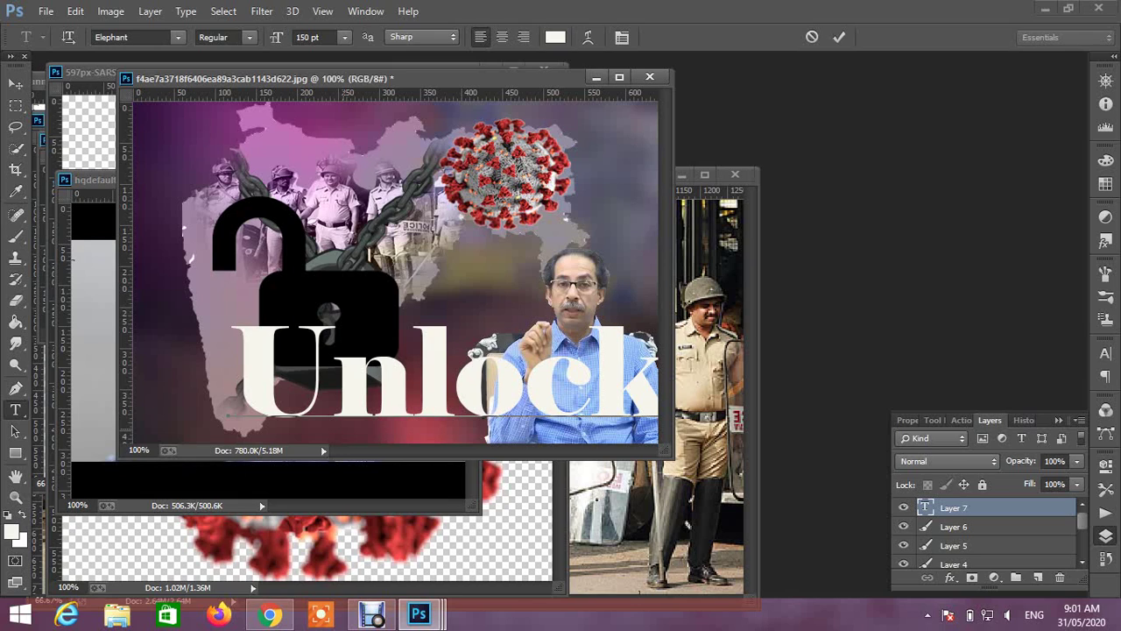
- Scale the title to about 32% width and 84% height and place it along the banner's lower edge, starting at its left edge
click(16, 84)
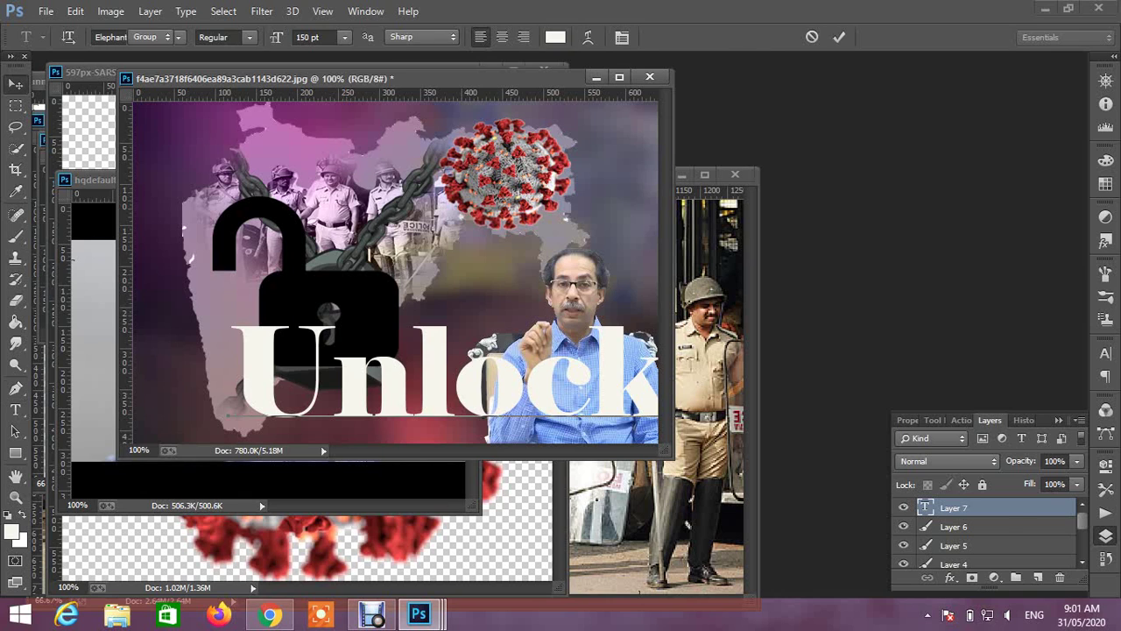
drag(440, 378, 282, 300)
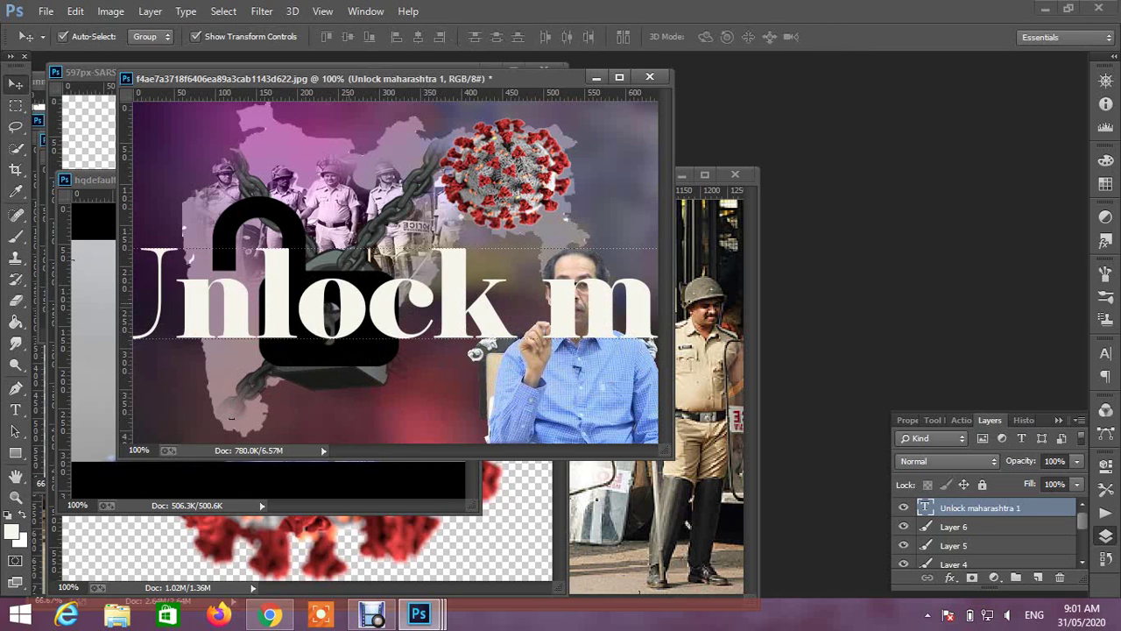
drag(349, 309, 457, 322)
drag(182, 262, 269, 318)
drag(227, 282, 489, 231)
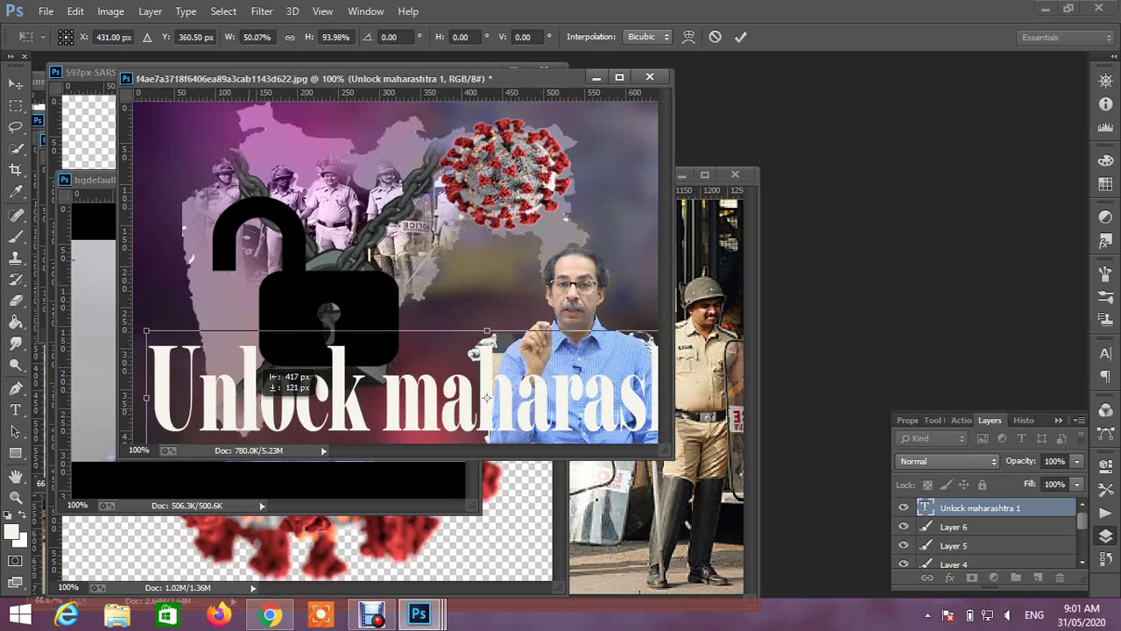
drag(145, 329, 504, 383)
drag(587, 395, 226, 390)
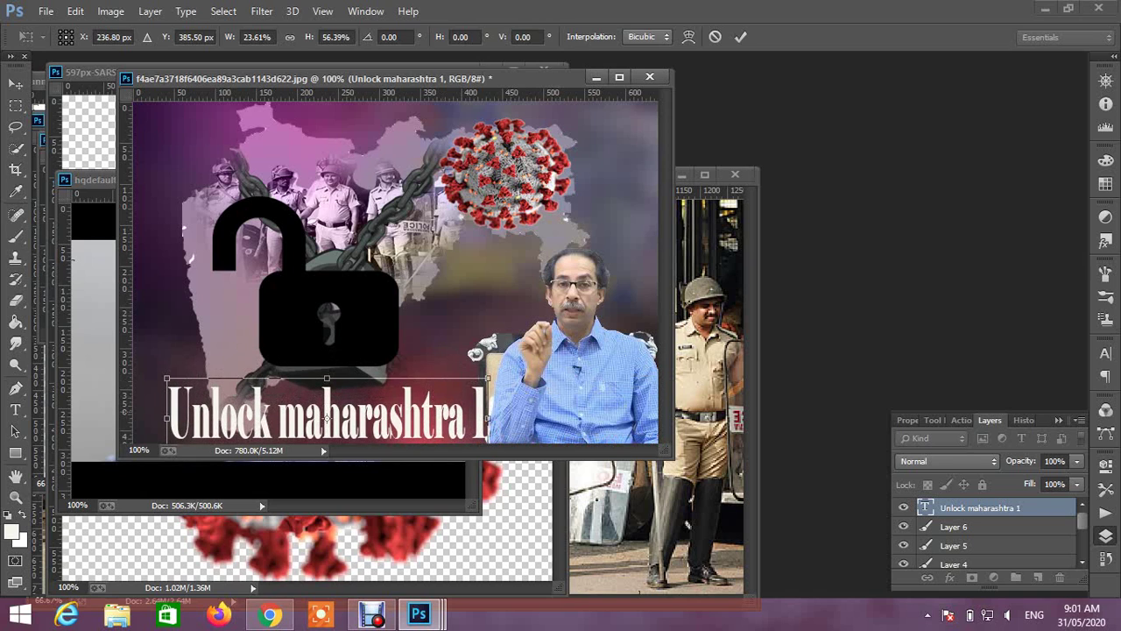
drag(487, 409, 544, 380)
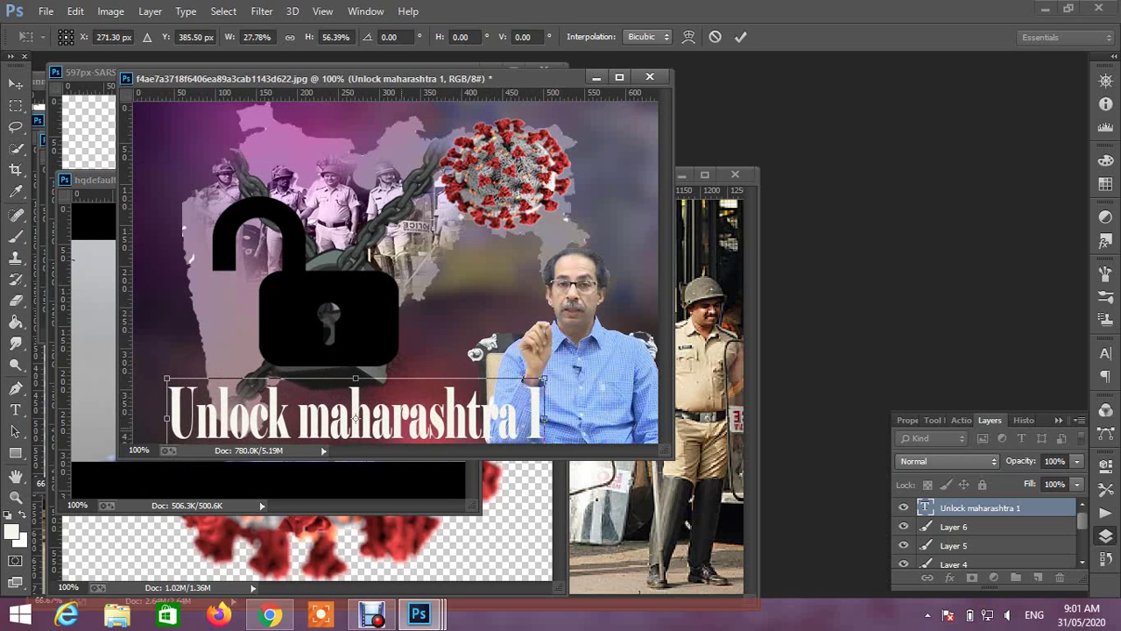
drag(392, 389, 355, 390)
drag(509, 379, 570, 338)
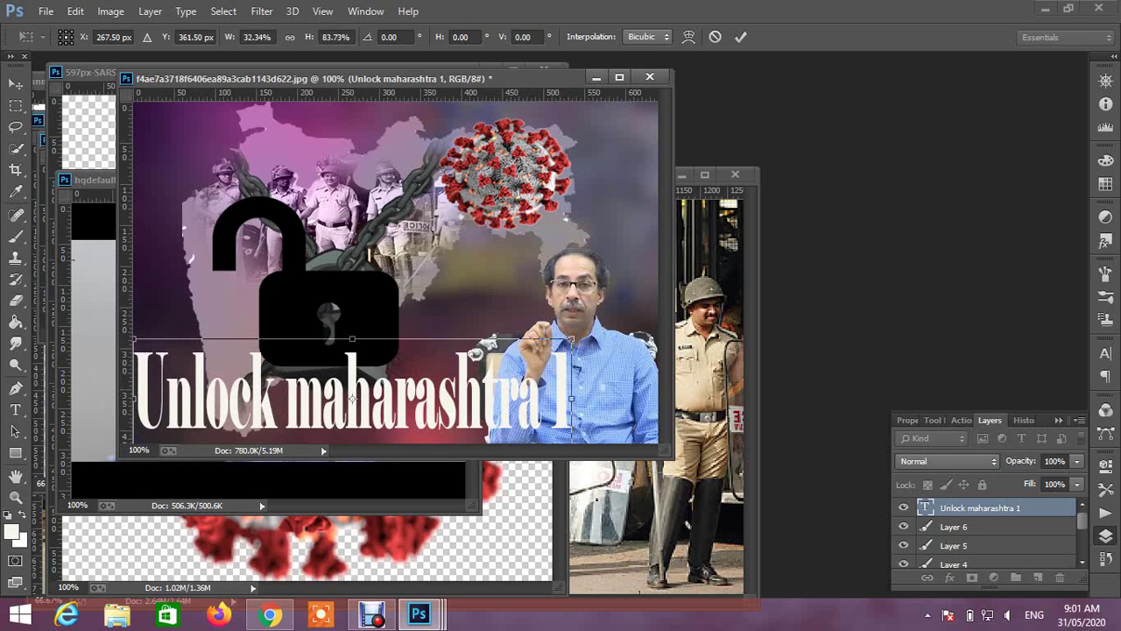
click(15, 409)
click(398, 217)
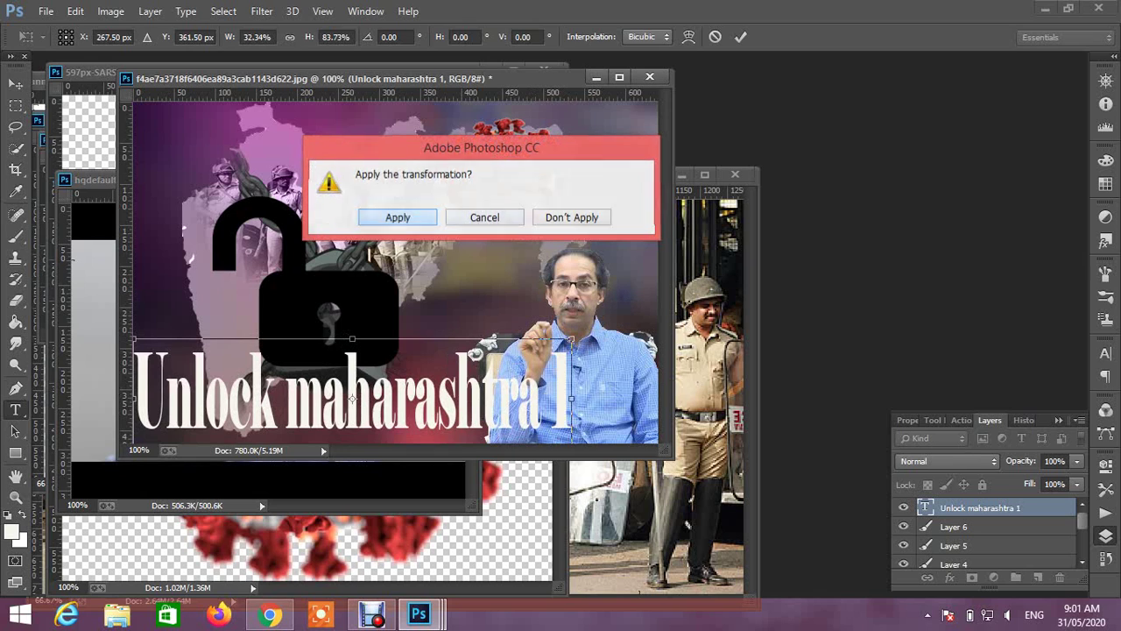
- Edit the end of the title so that it reads "Unlock maharashtra .1"
click(553, 409)
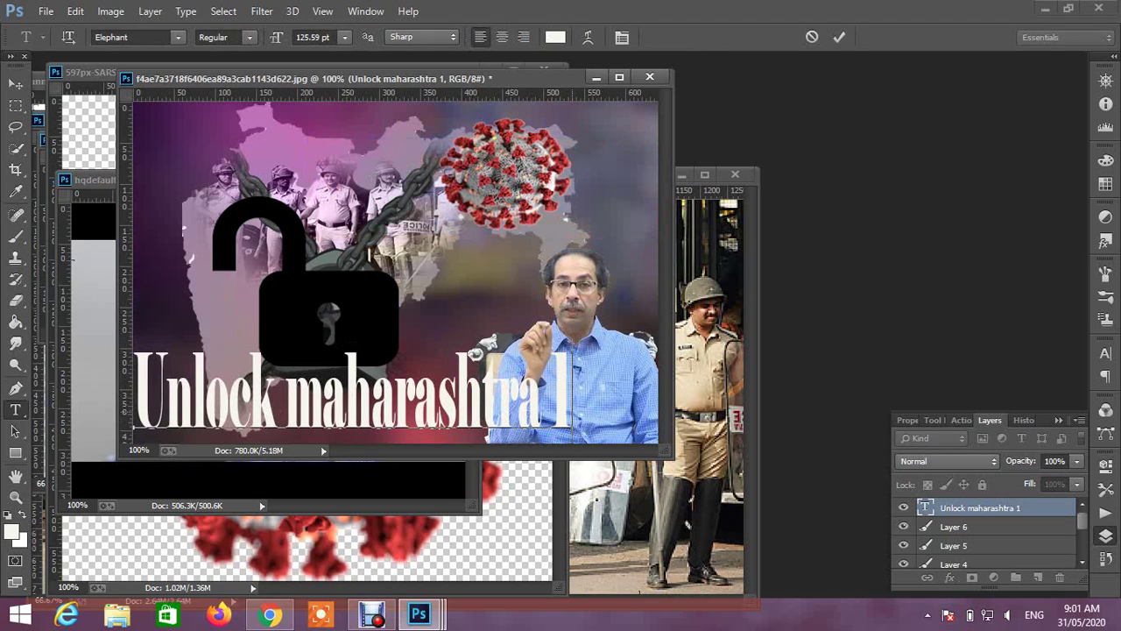
key(BackSpace)
key(BackSpace)
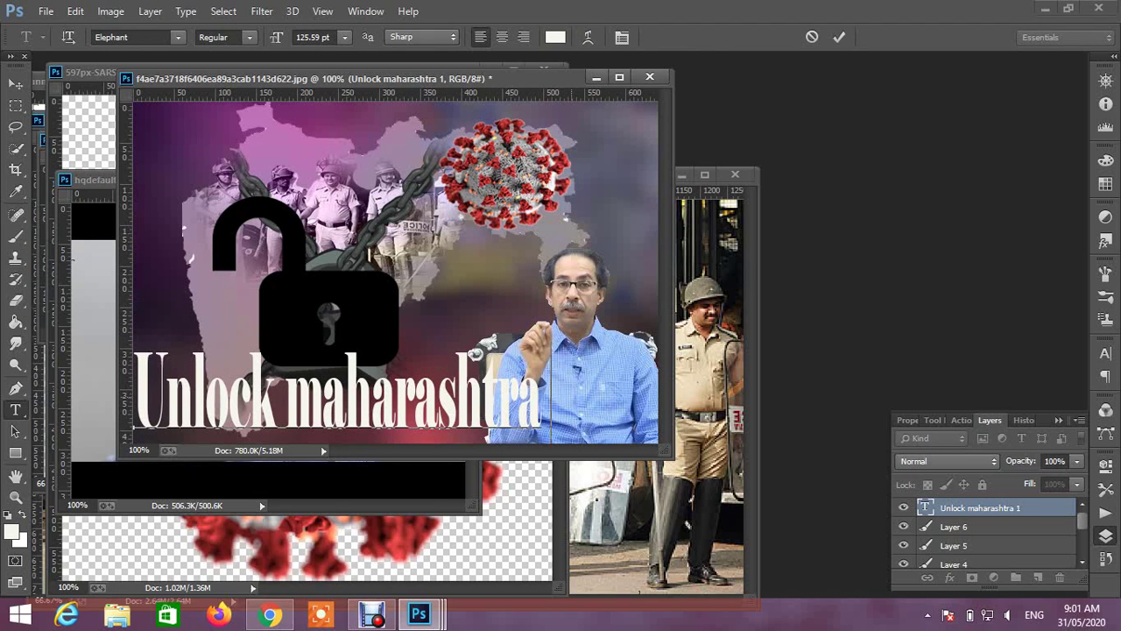
text(.1)
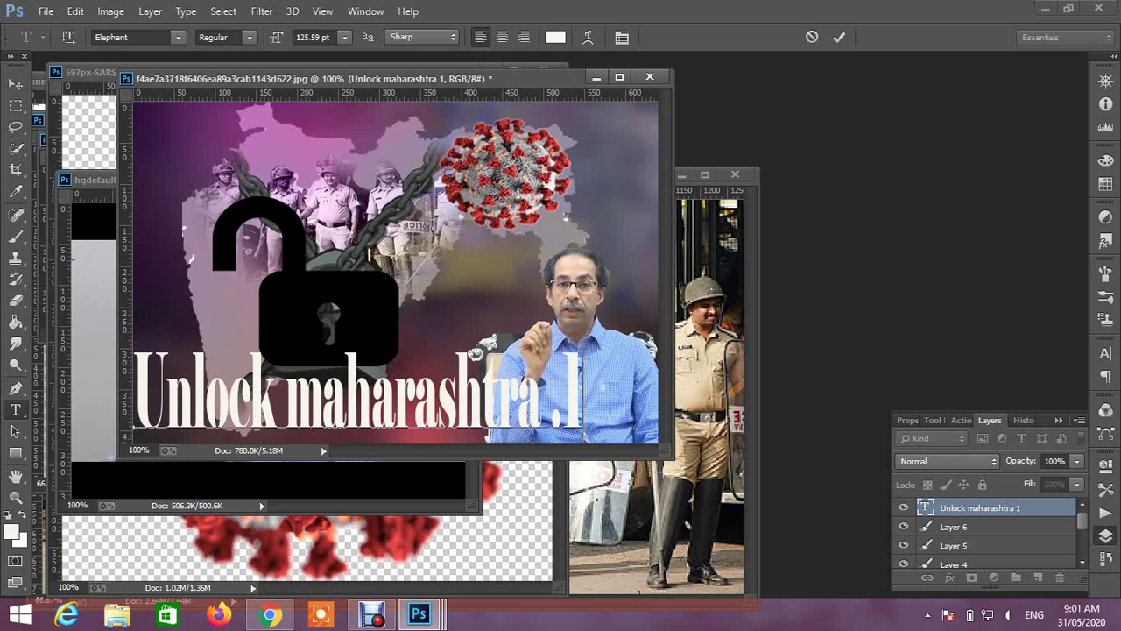
- Stretch the title to about 114% width so it spans nearly the whole banner, and lower it slightly towards the bottom edge
click(16, 84)
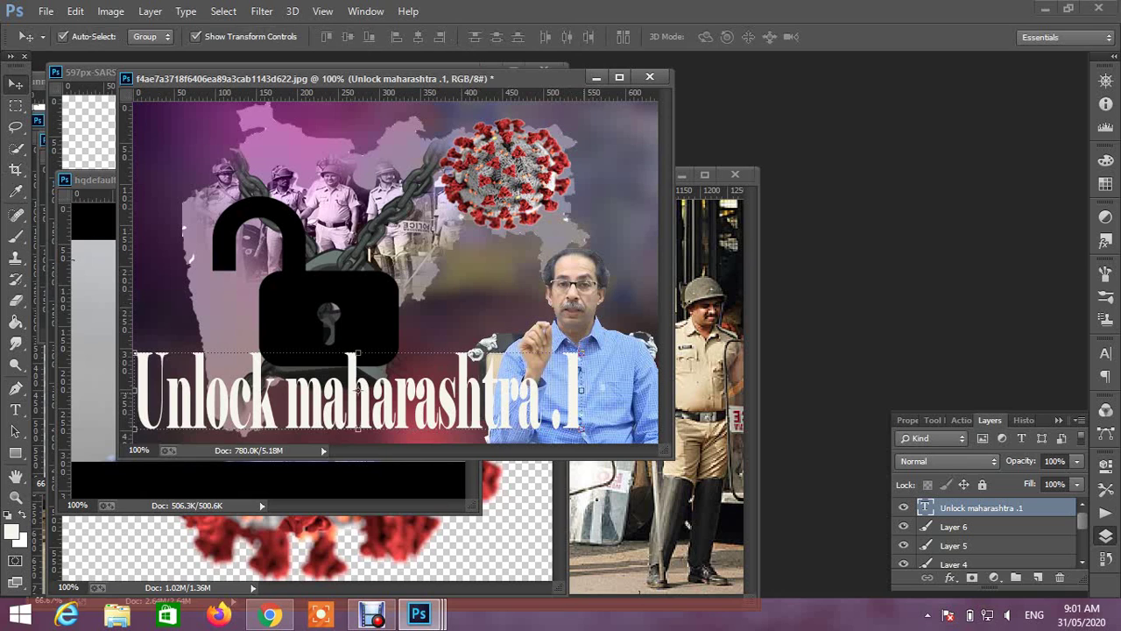
key(ctrl+t)
drag(580, 392, 646, 392)
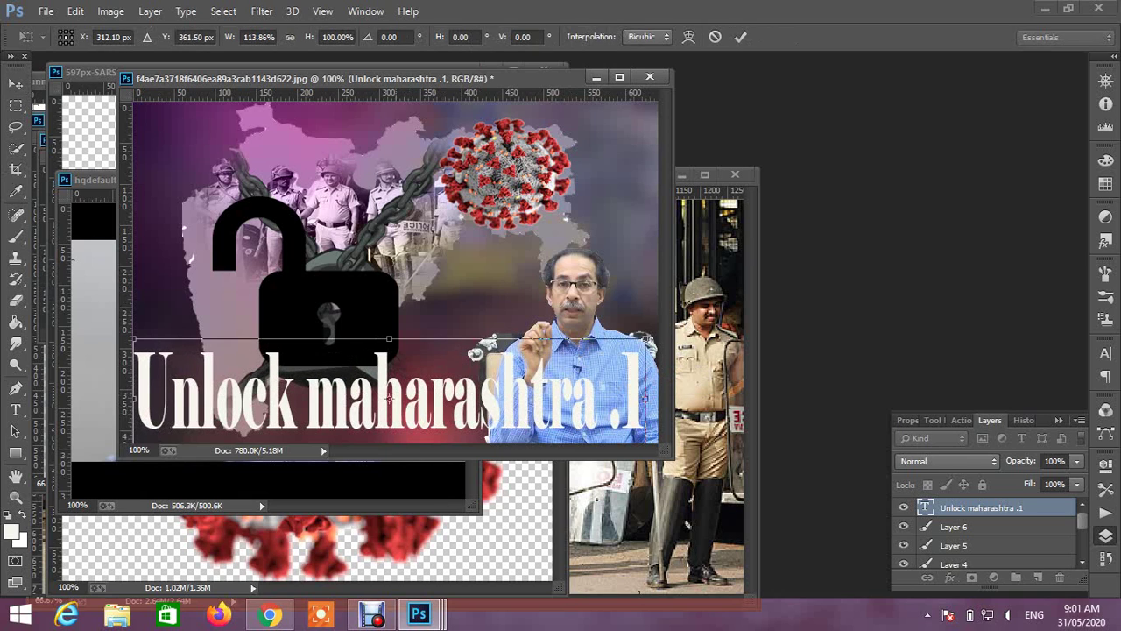
drag(388, 398, 389, 408)
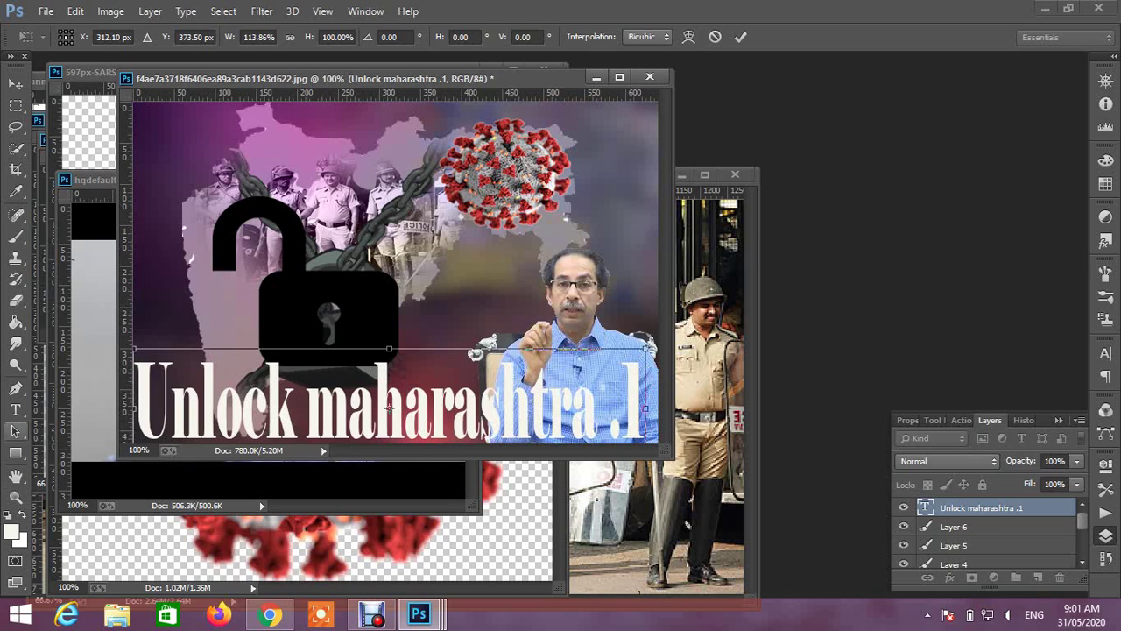
key(t)
key(Return)
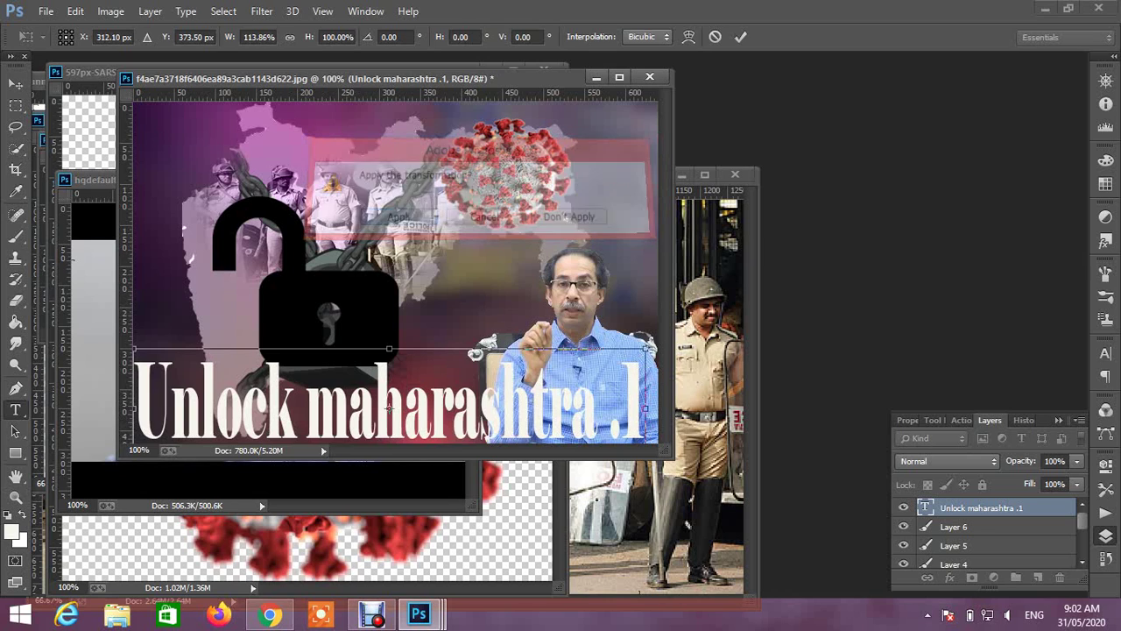
- Try bright red (#ff2d04) as the colour of the whole title text
drag(641, 410, 132, 409)
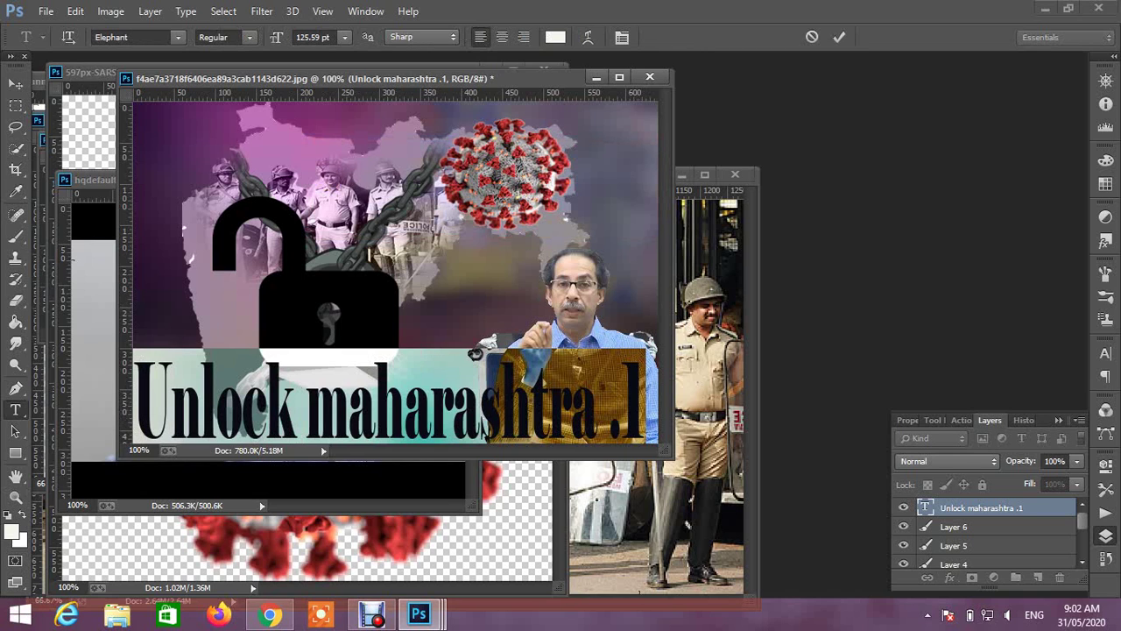
click(11, 532)
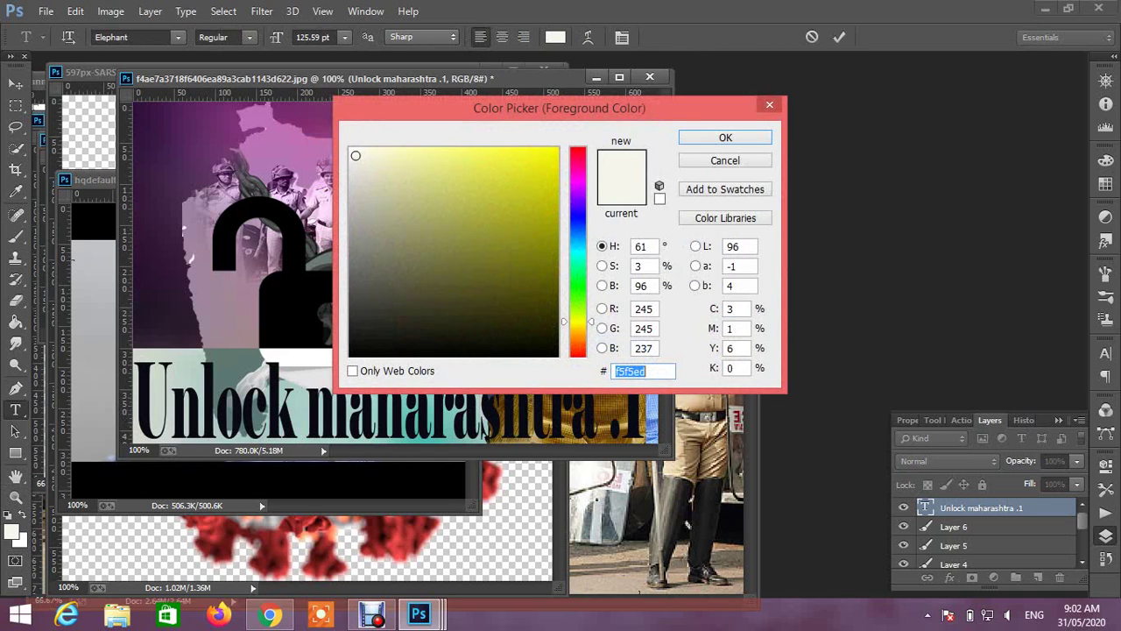
text(f5efed)
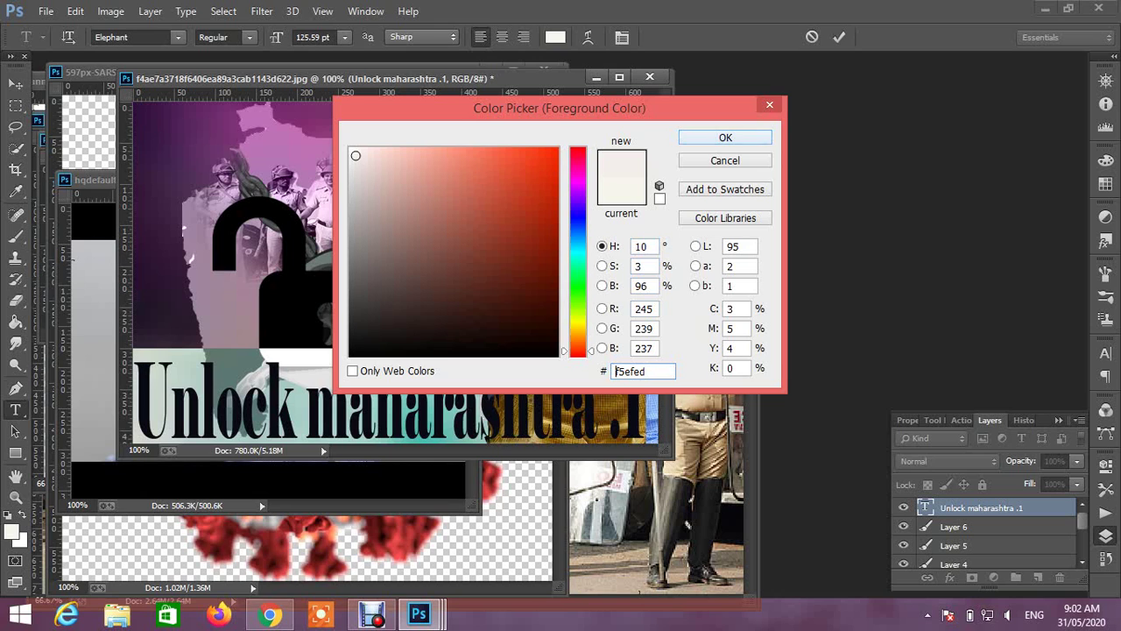
click(556, 148)
click(725, 138)
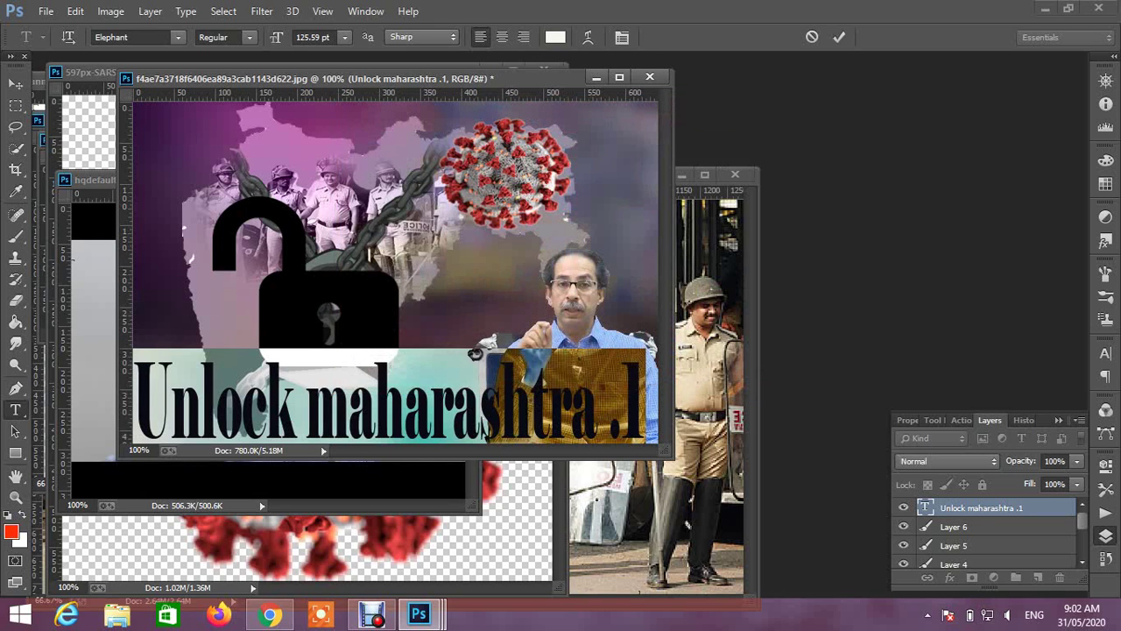
click(548, 400)
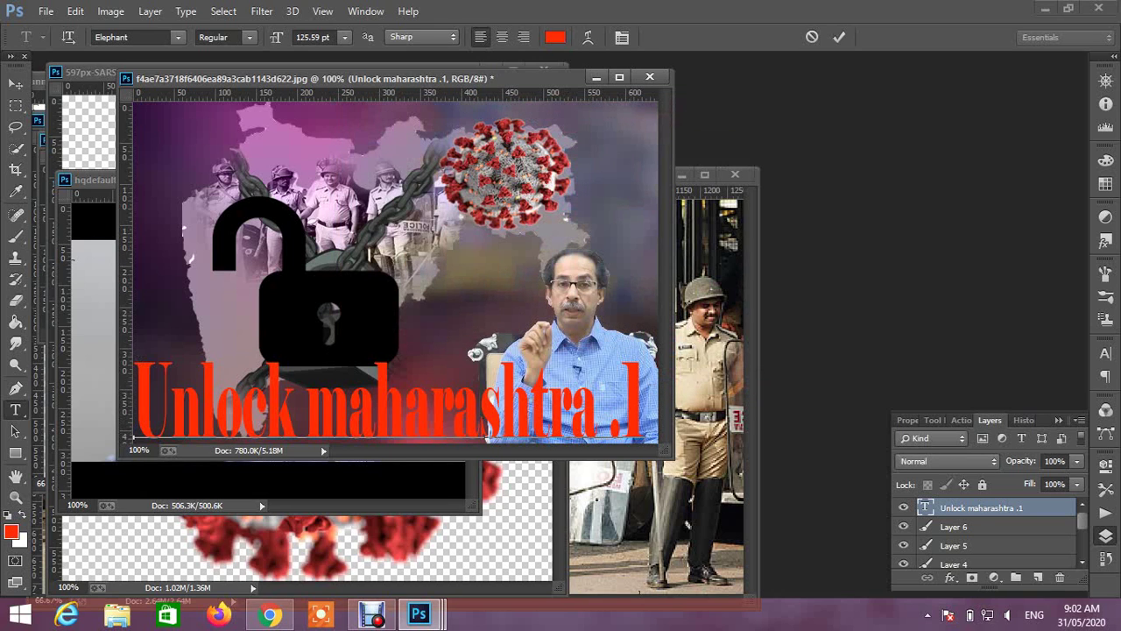
- Try yellow (#ffea04) as the colour of the whole title text
drag(646, 399, 135, 399)
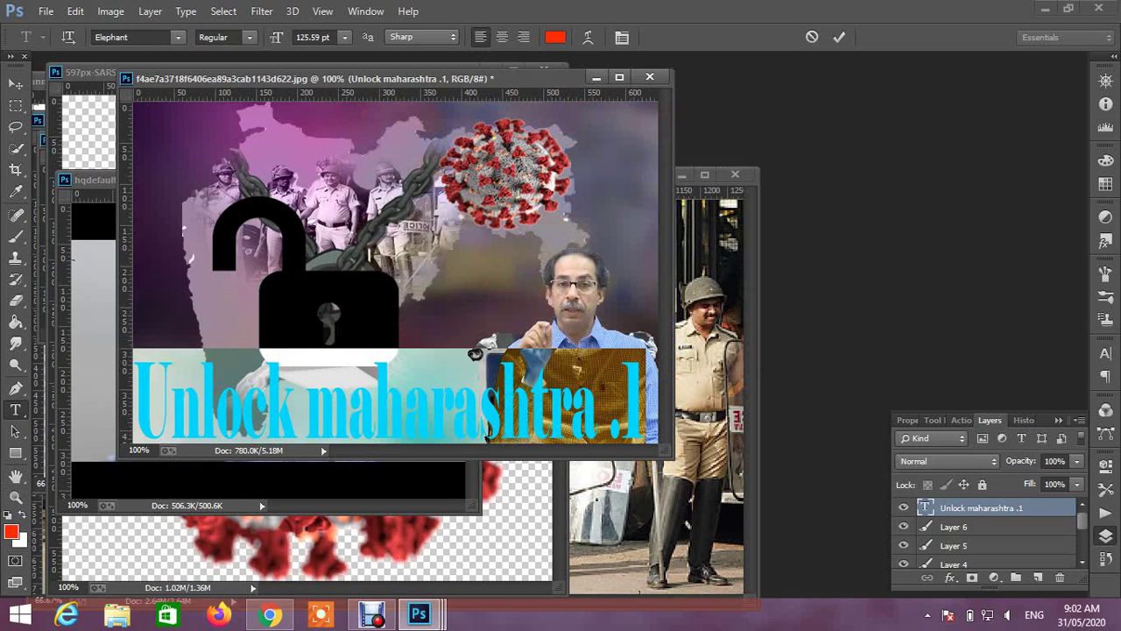
click(11, 531)
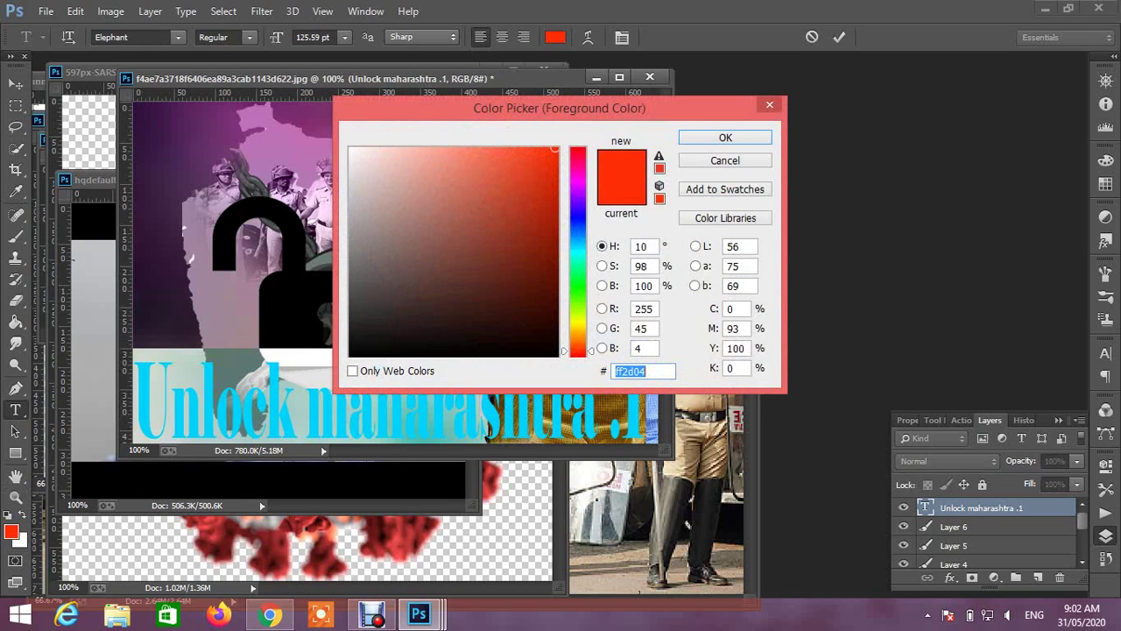
text(ffea04)
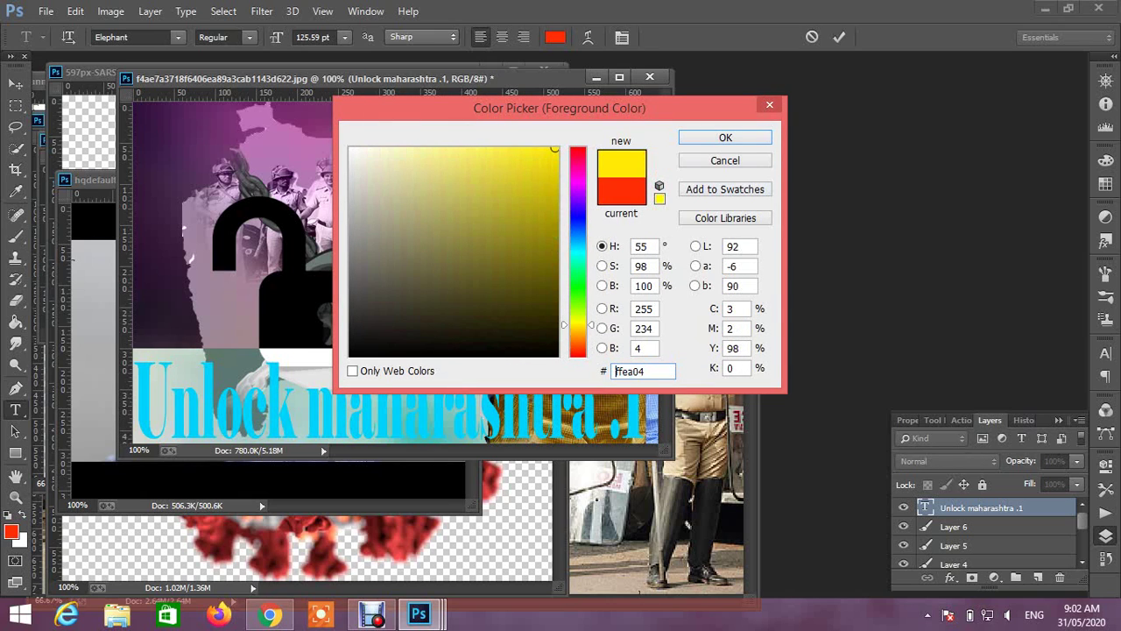
key(Return)
click(549, 402)
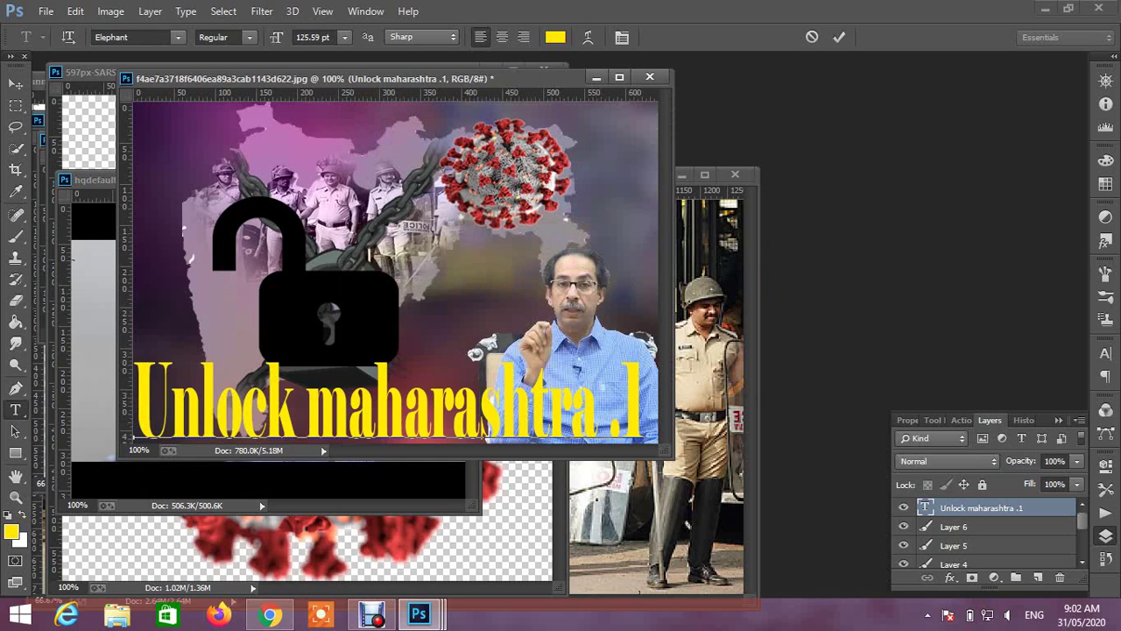
- Recolour the whole title text near-black (#010100)
double_click(481, 431)
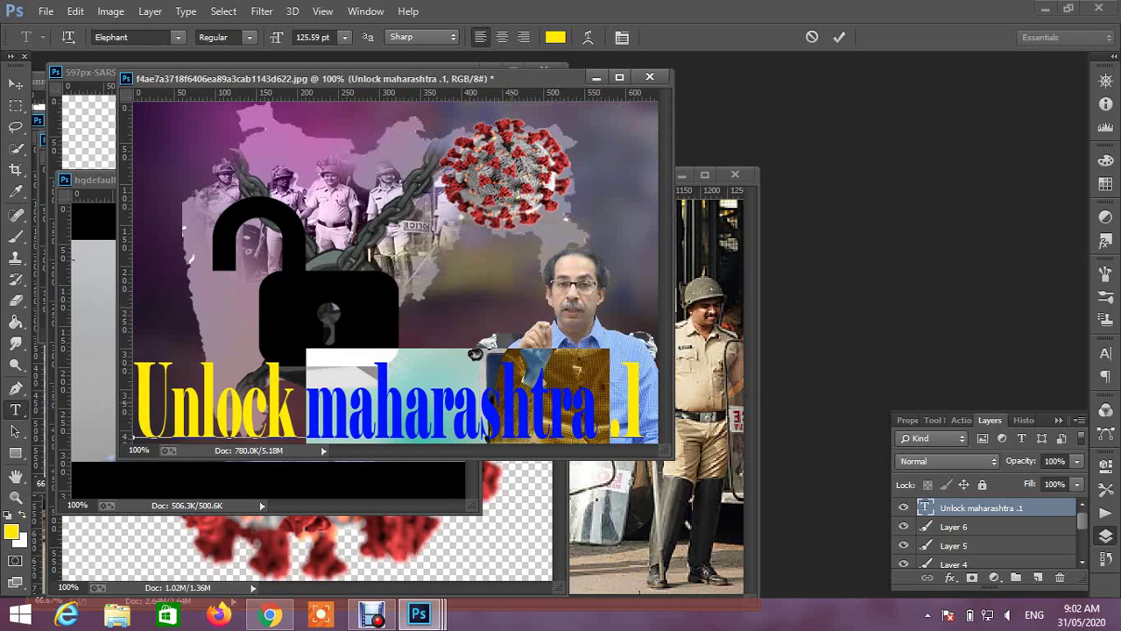
triple_click(481, 431)
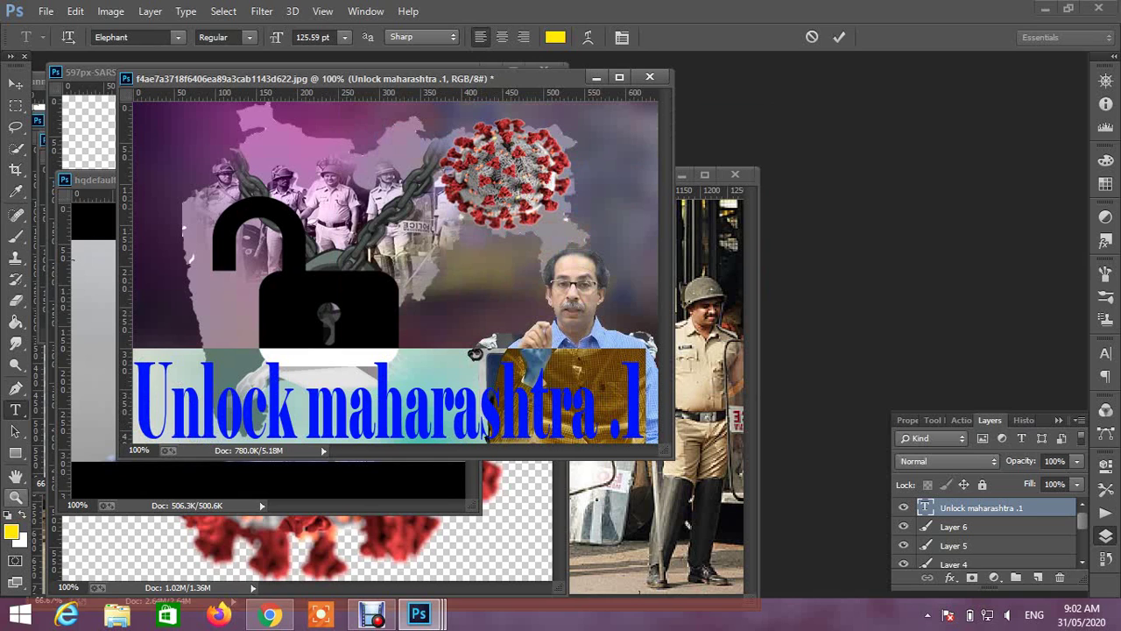
click(11, 531)
click(555, 355)
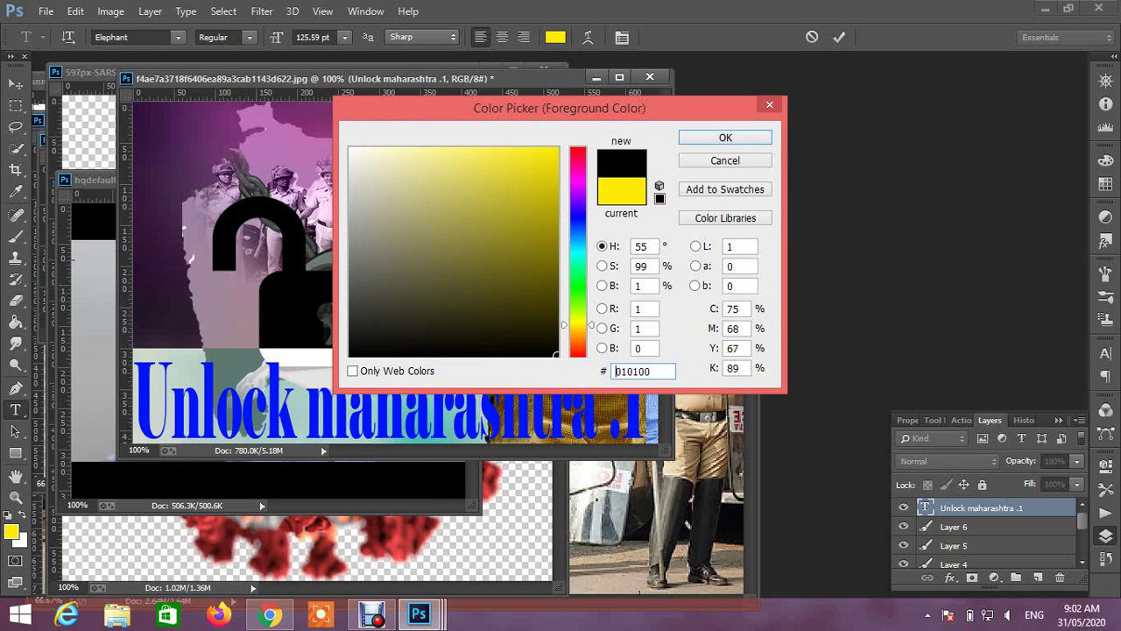
click(725, 138)
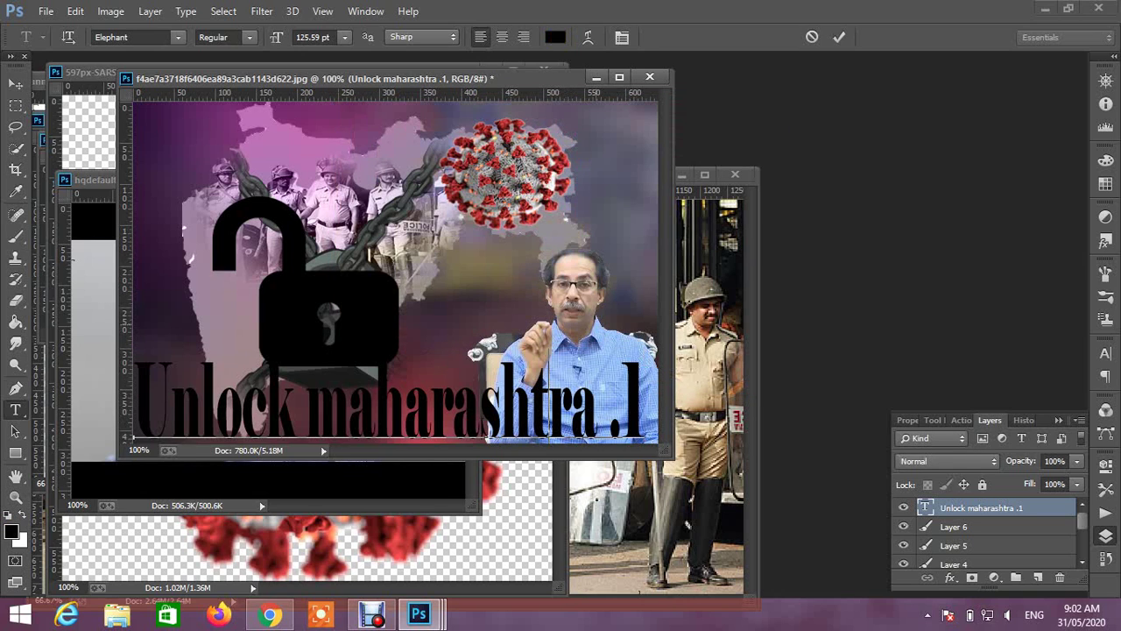
- Move the black open padlock up slightly so that it sits clear above the title text
click(16, 83)
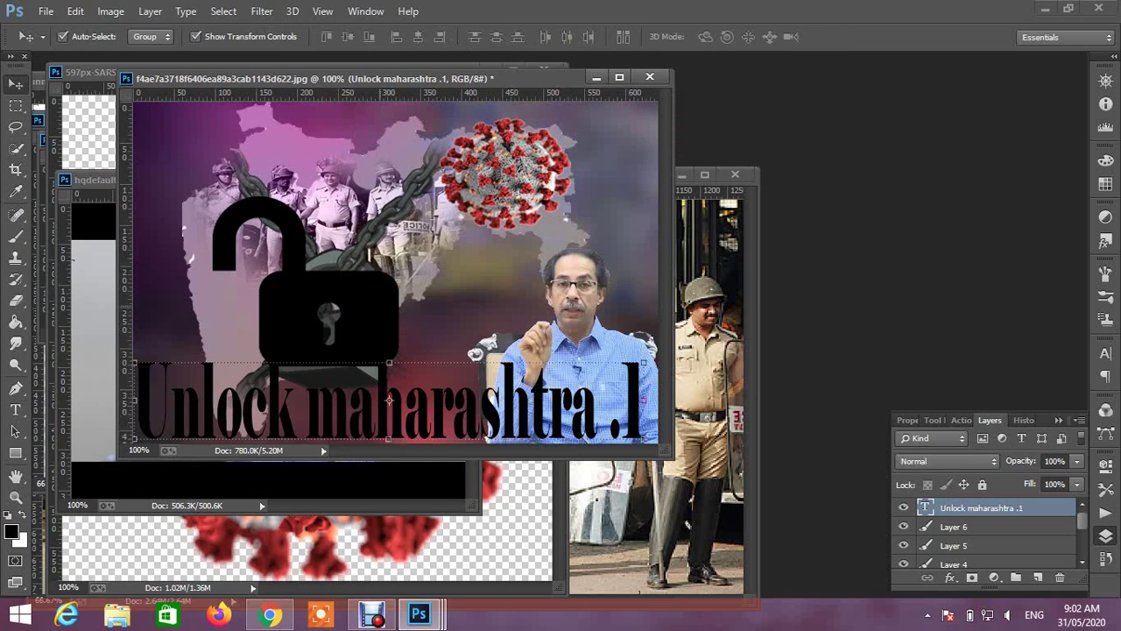
drag(377, 306, 378, 294)
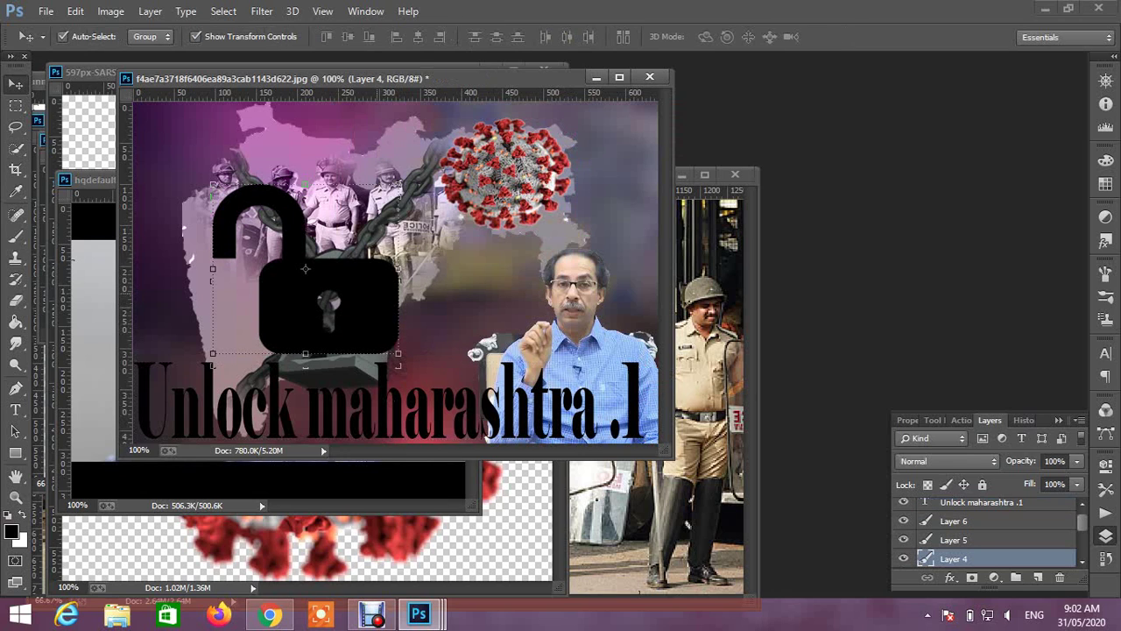
click(210, 280)
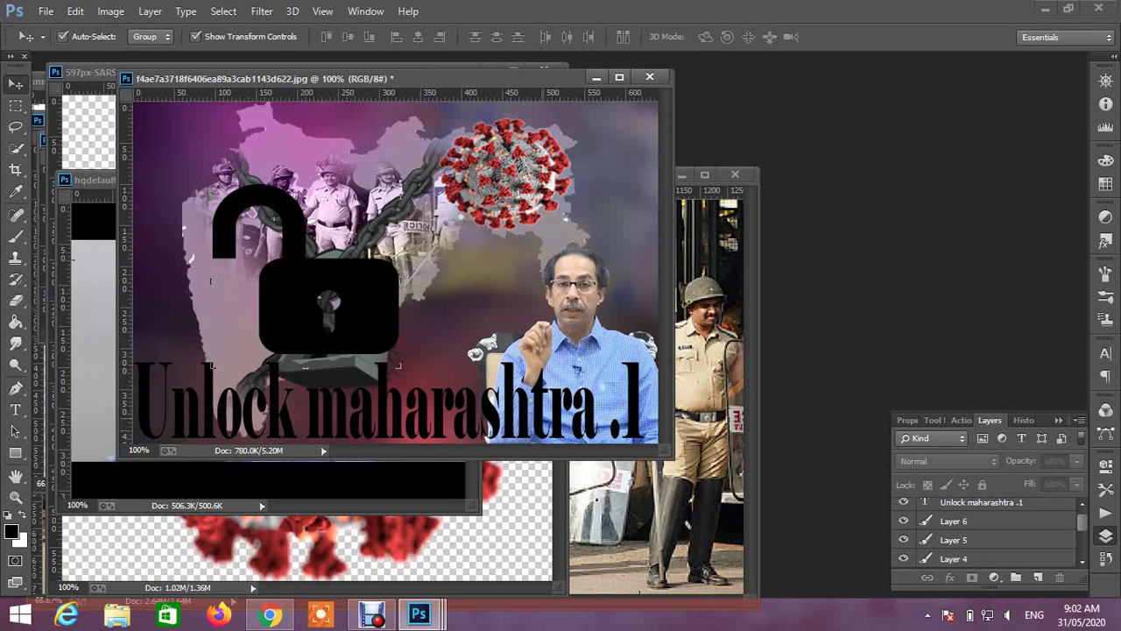
click(389, 400)
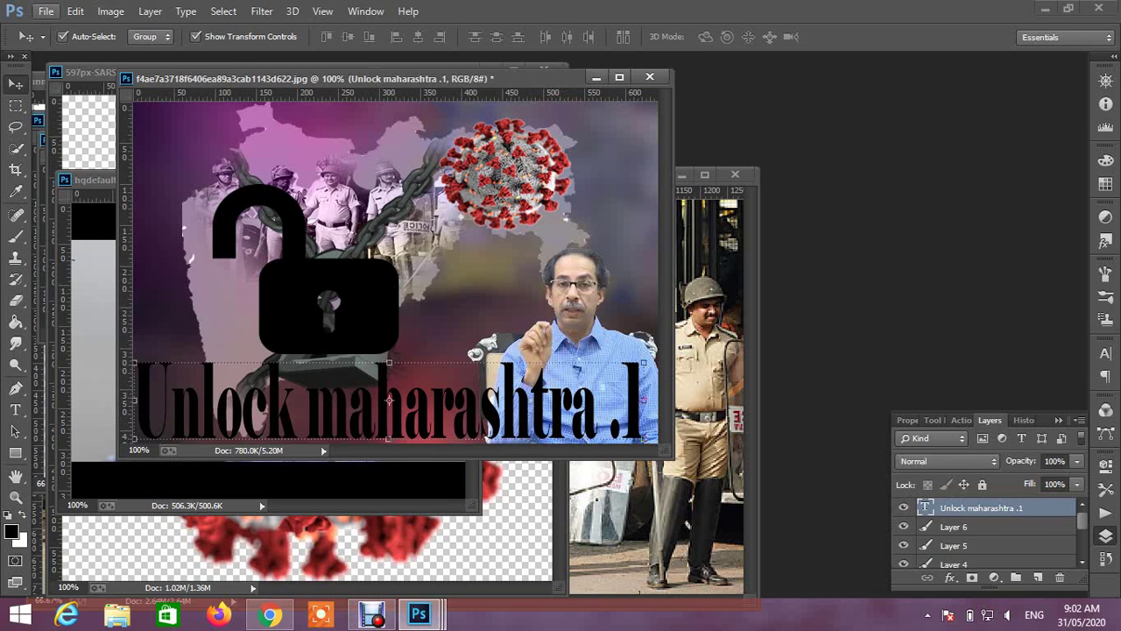
- Start saving the banner as a layered Photoshop file in the aaaditors folder
click(46, 11)
click(66, 161)
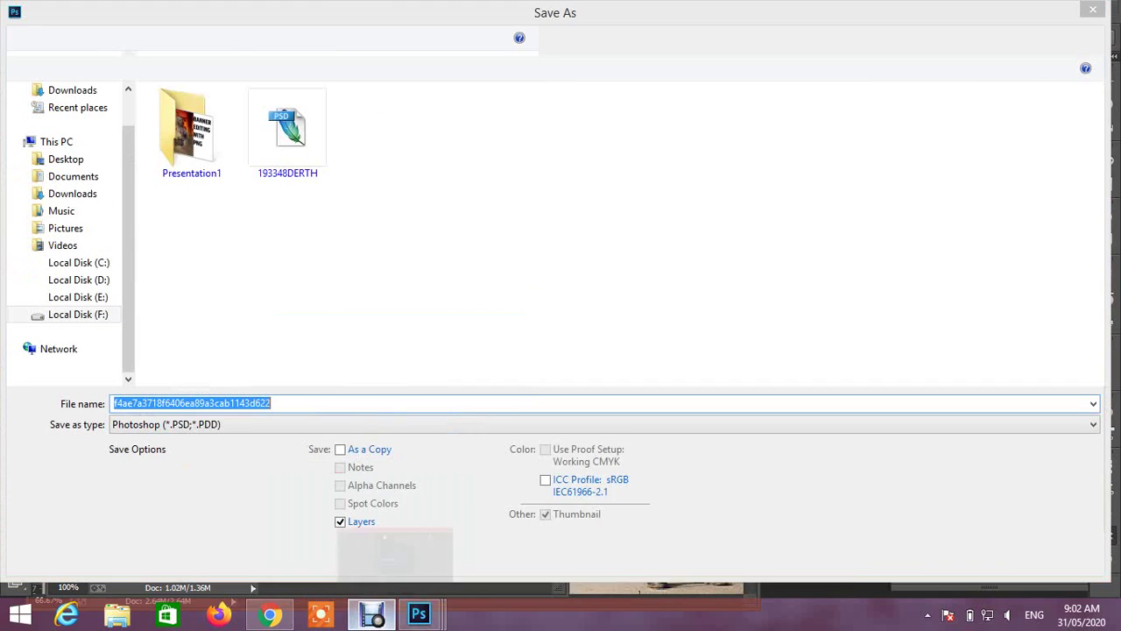
click(372, 614)
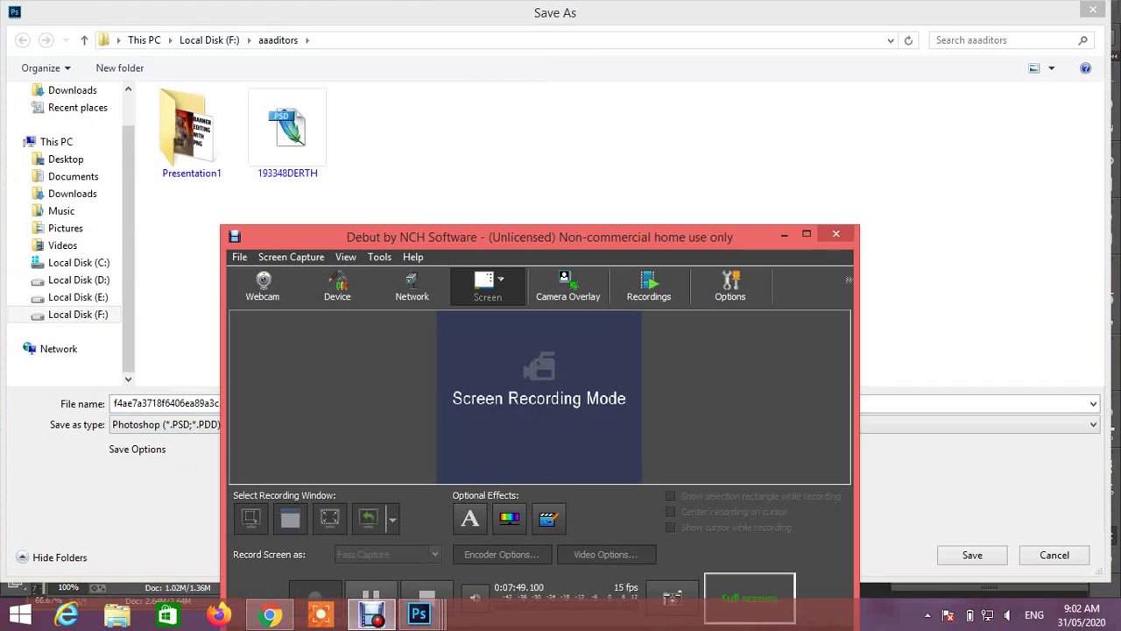